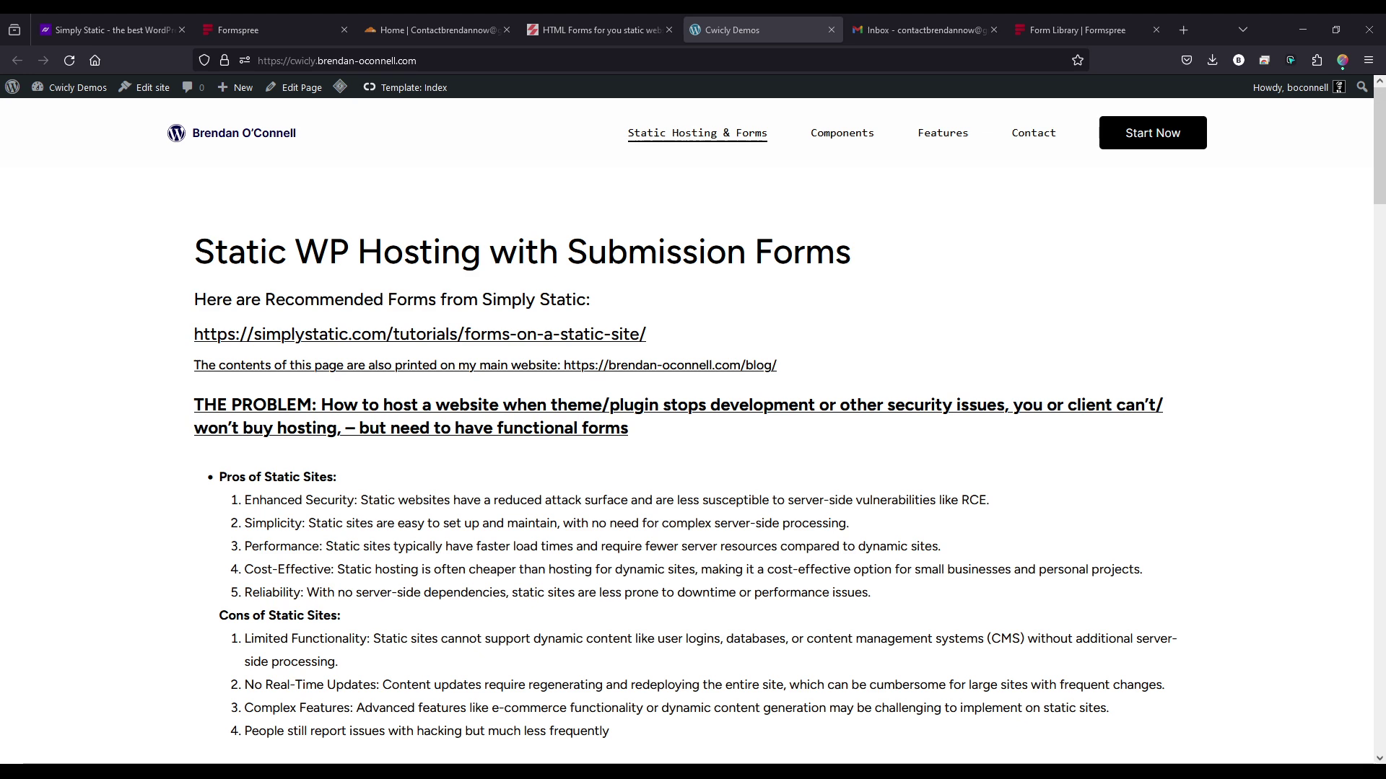
# - Scroll the tutorial page, highlighting text in the first item and the simplystatic.com tutorial link
pyautogui.scroll(-3, 693, 433)
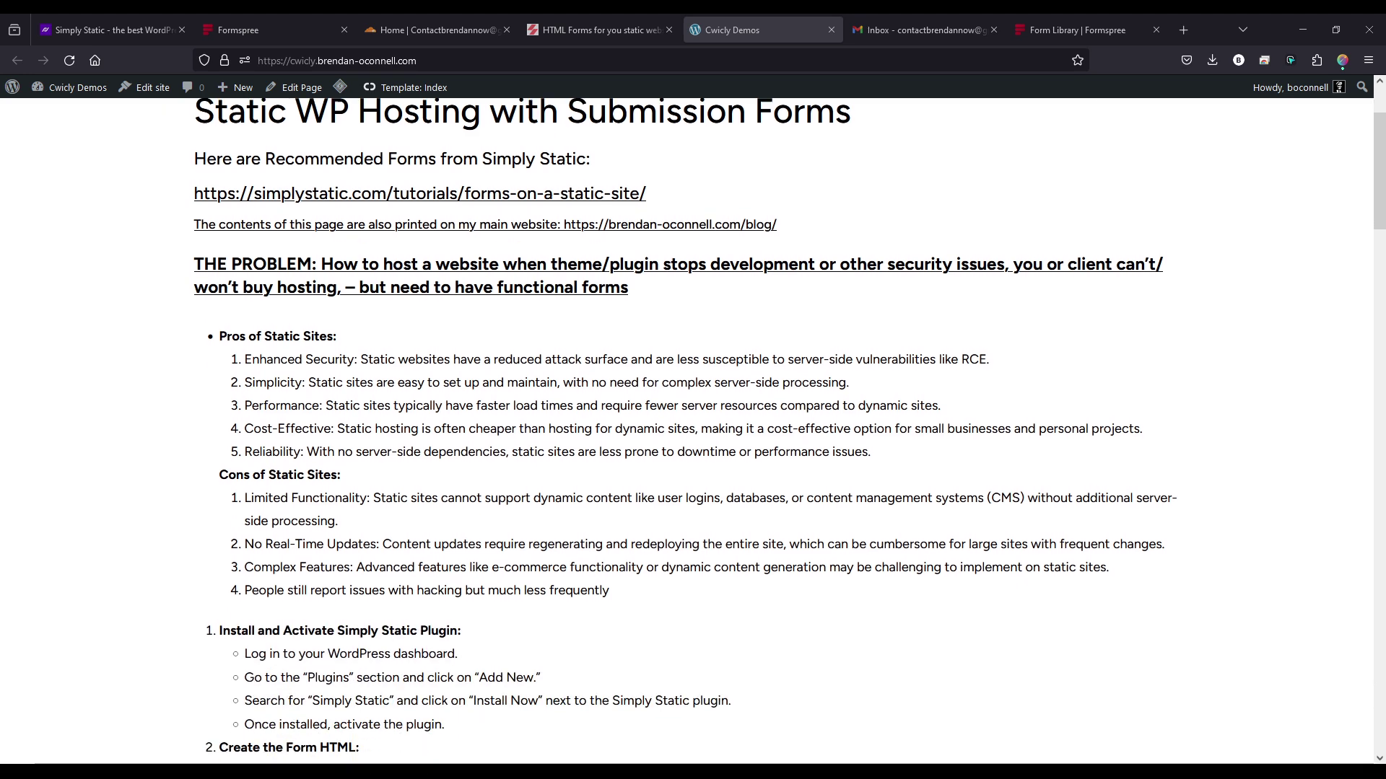
pyautogui.scroll(2, 693, 433)
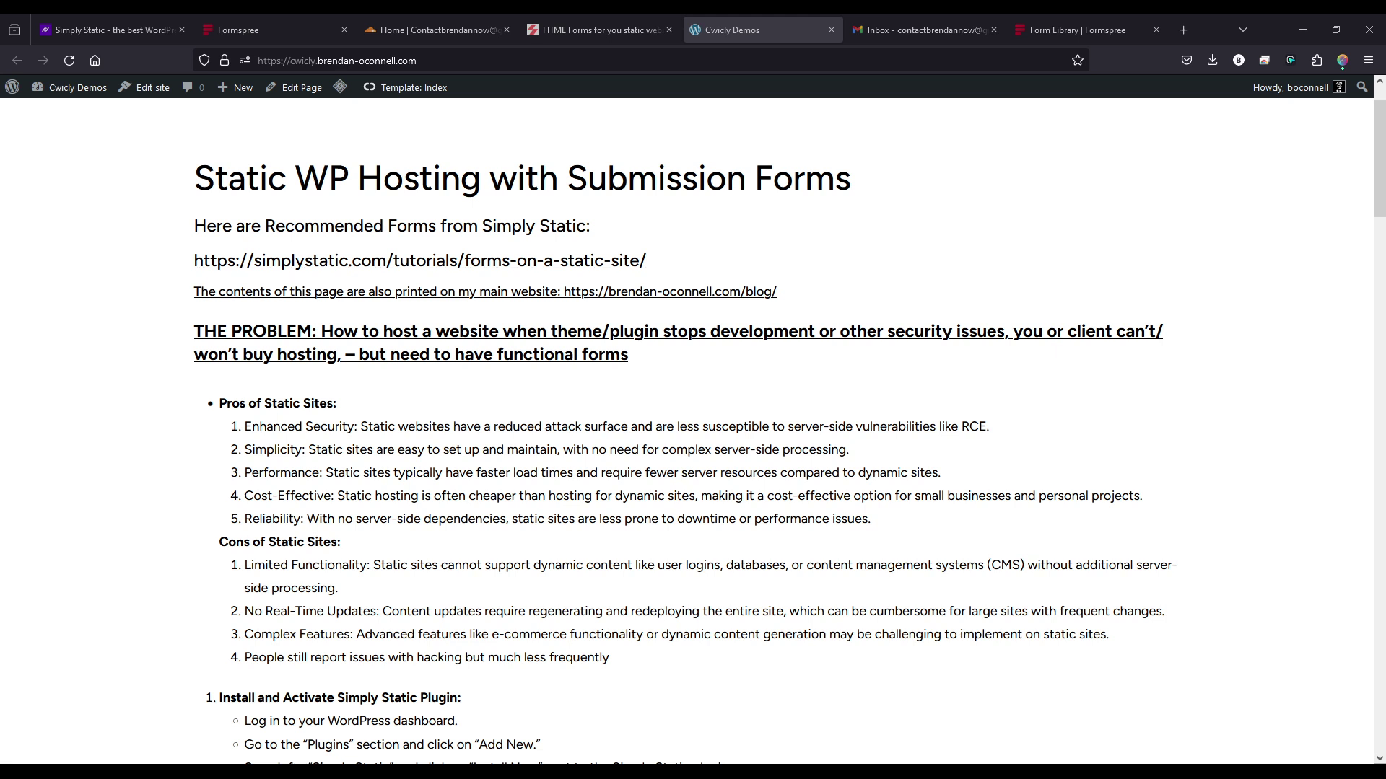
pyautogui.scroll(-2, 693, 431)
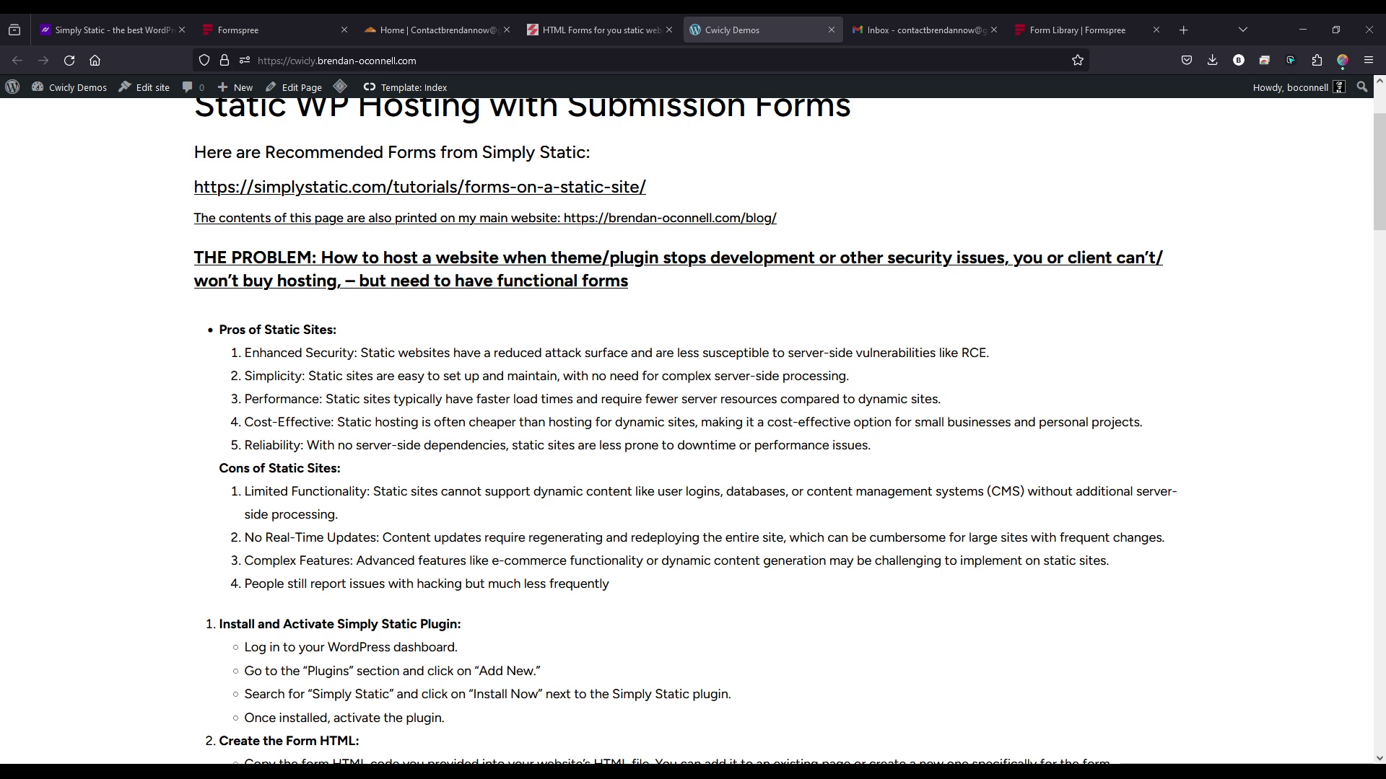
pyautogui.moveTo(962, 353); pyautogui.dragTo(982, 353)
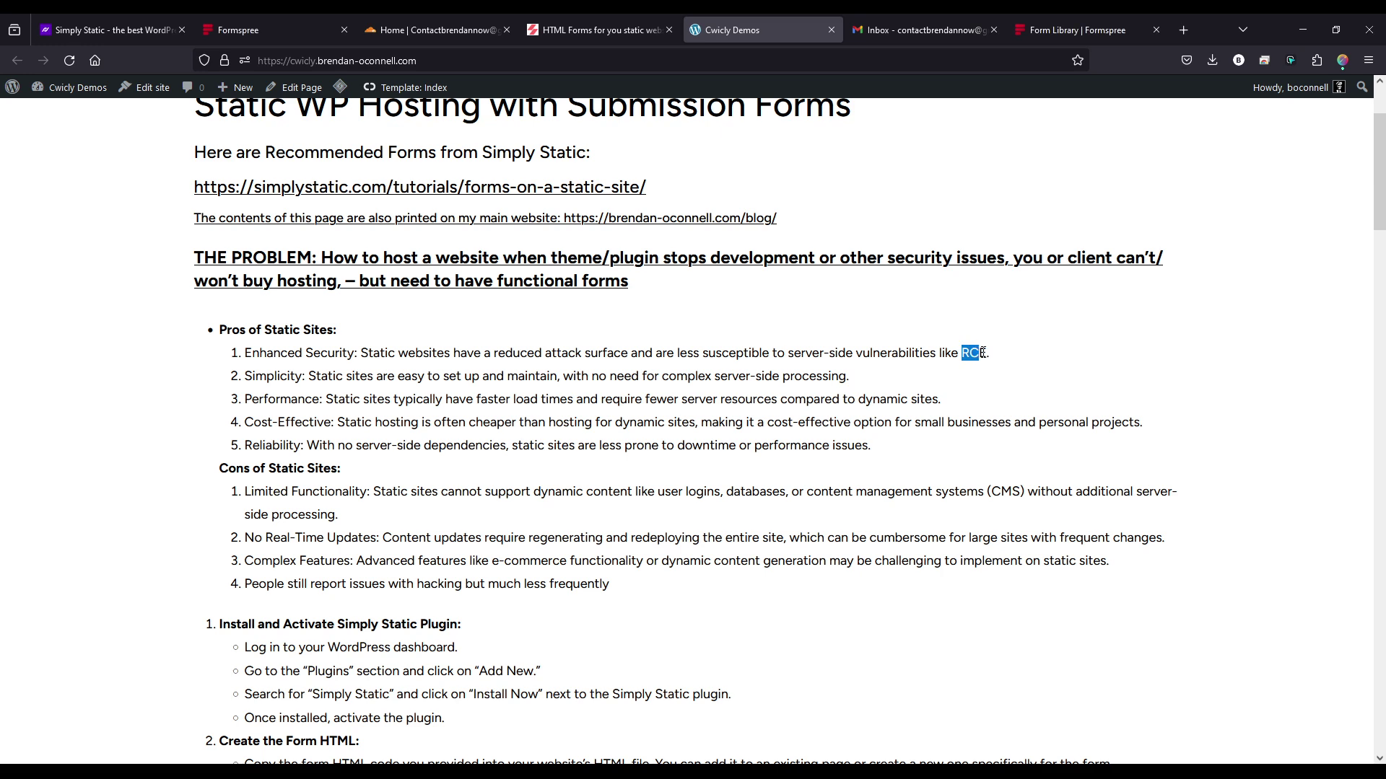
pyautogui.click(986, 355)
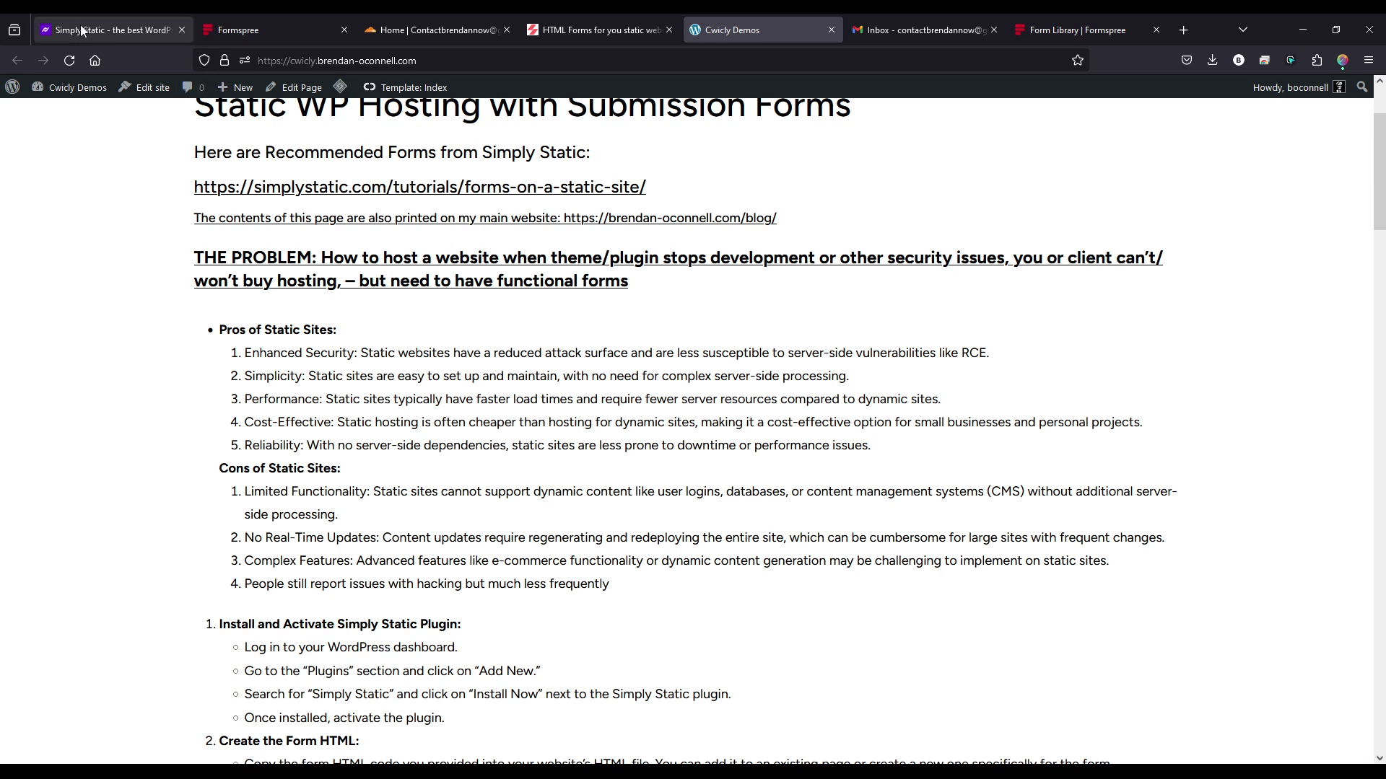
pyautogui.scroll(3, 281, 182)
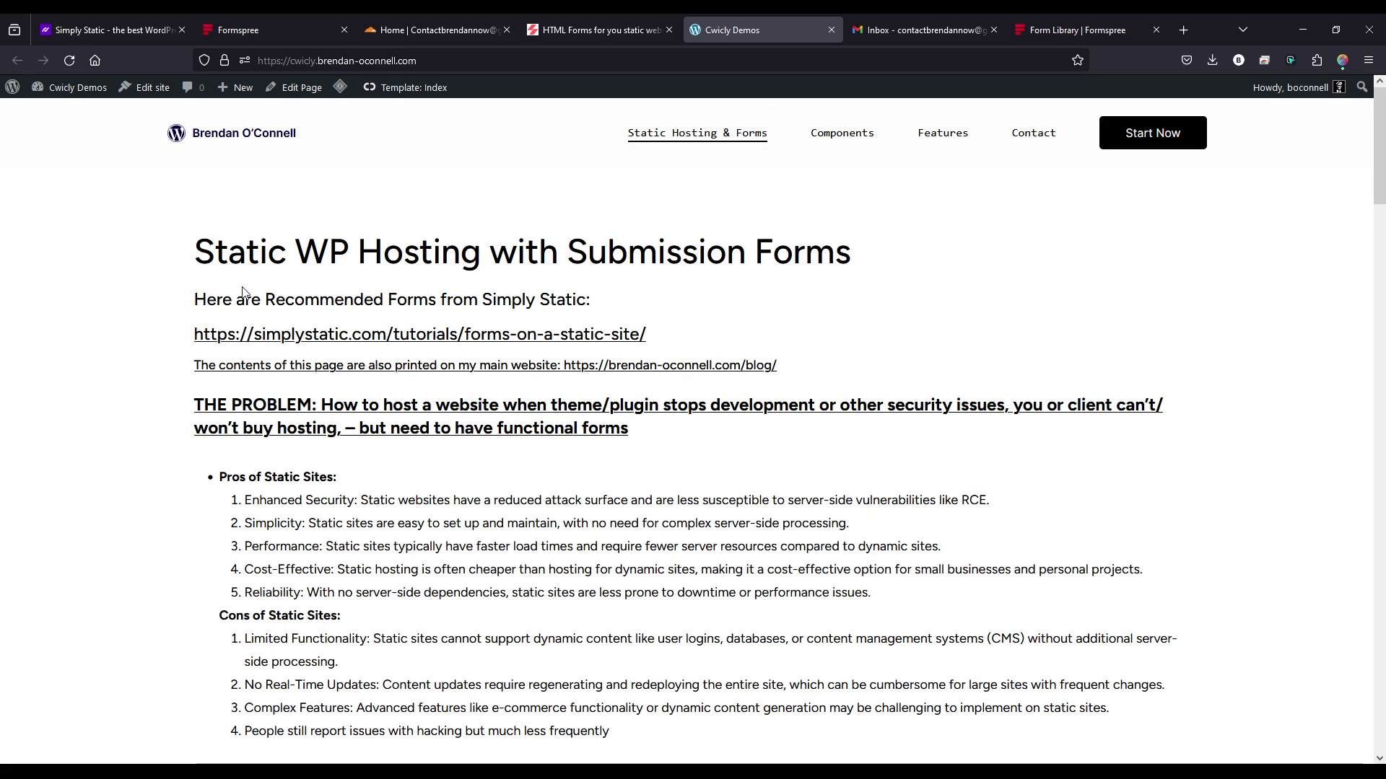
pyautogui.scroll(-10, 317, 235)
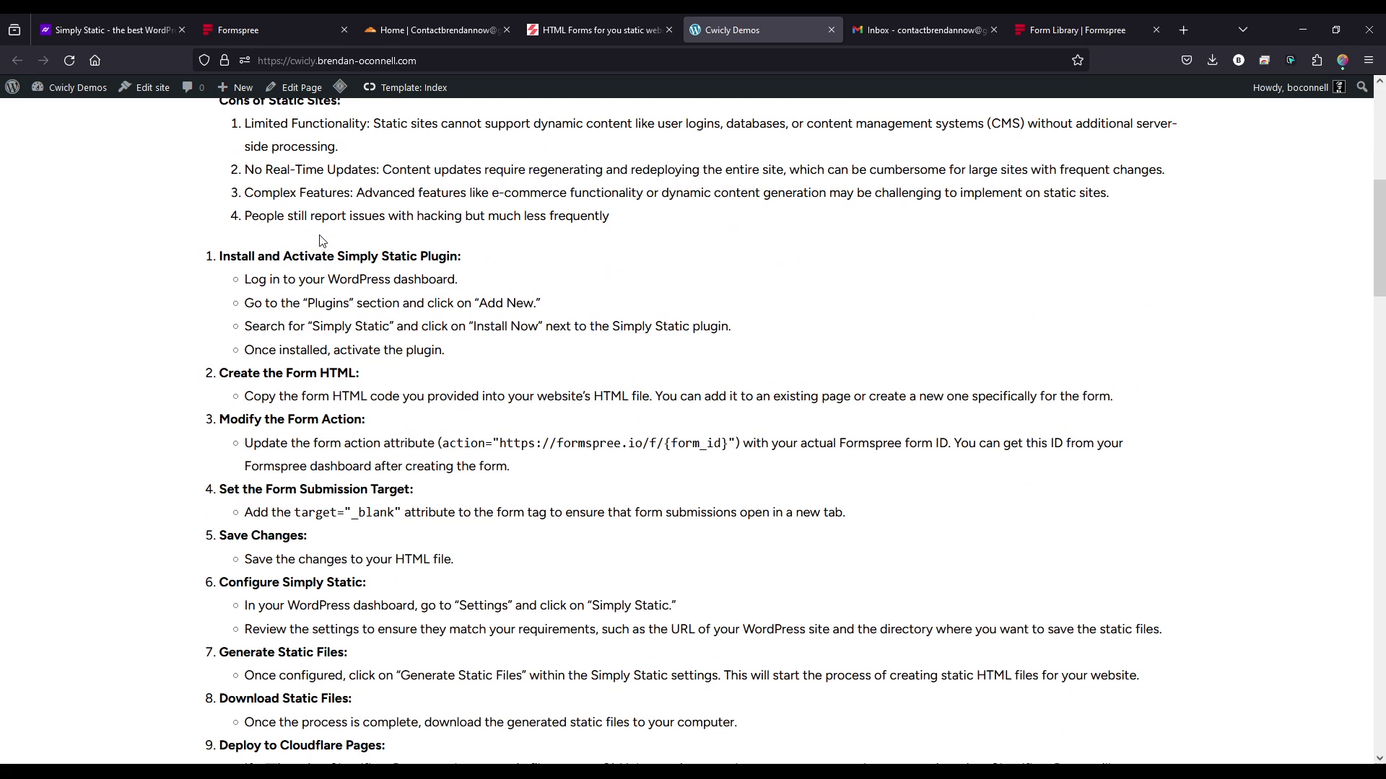
pyautogui.scroll(-2, 318, 236)
pyautogui.scroll(15, 318, 238)
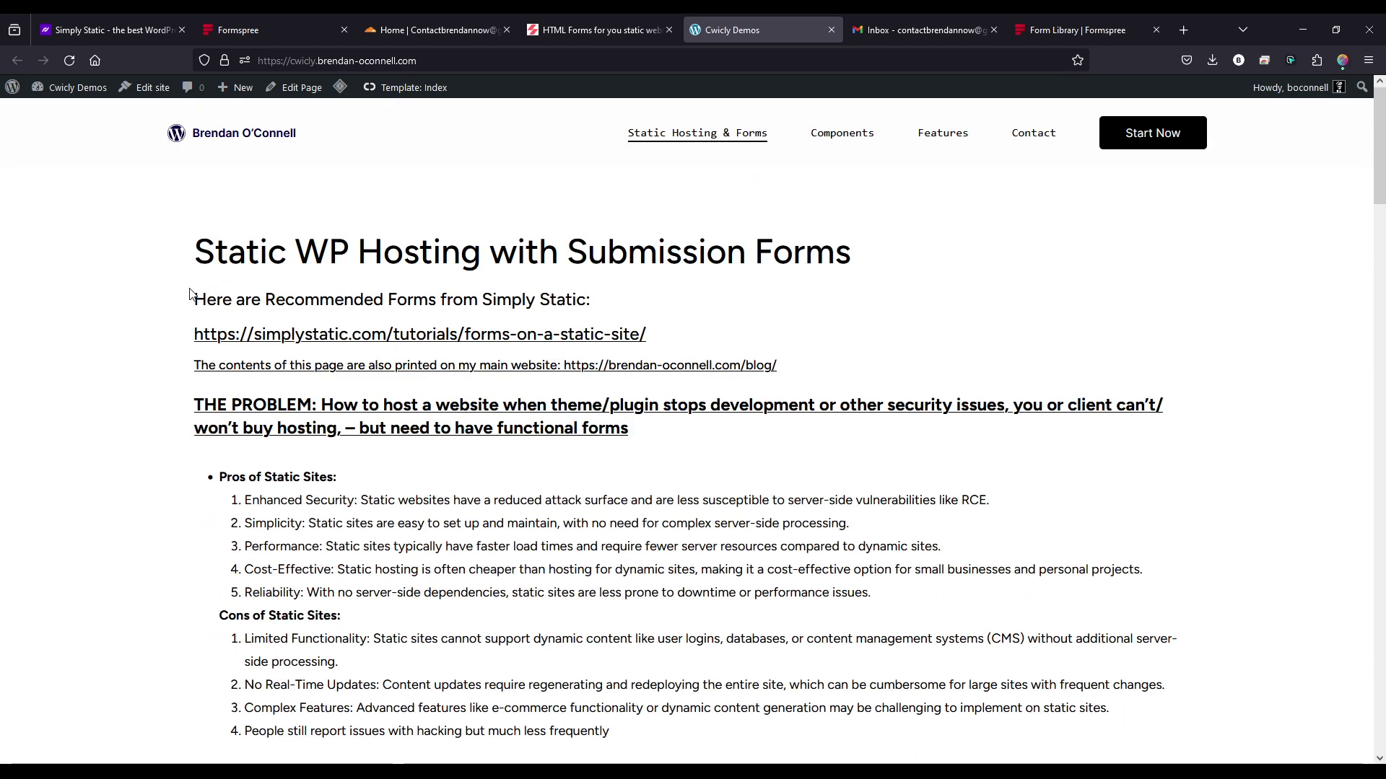
pyautogui.moveTo(190, 334); pyautogui.dragTo(387, 335)
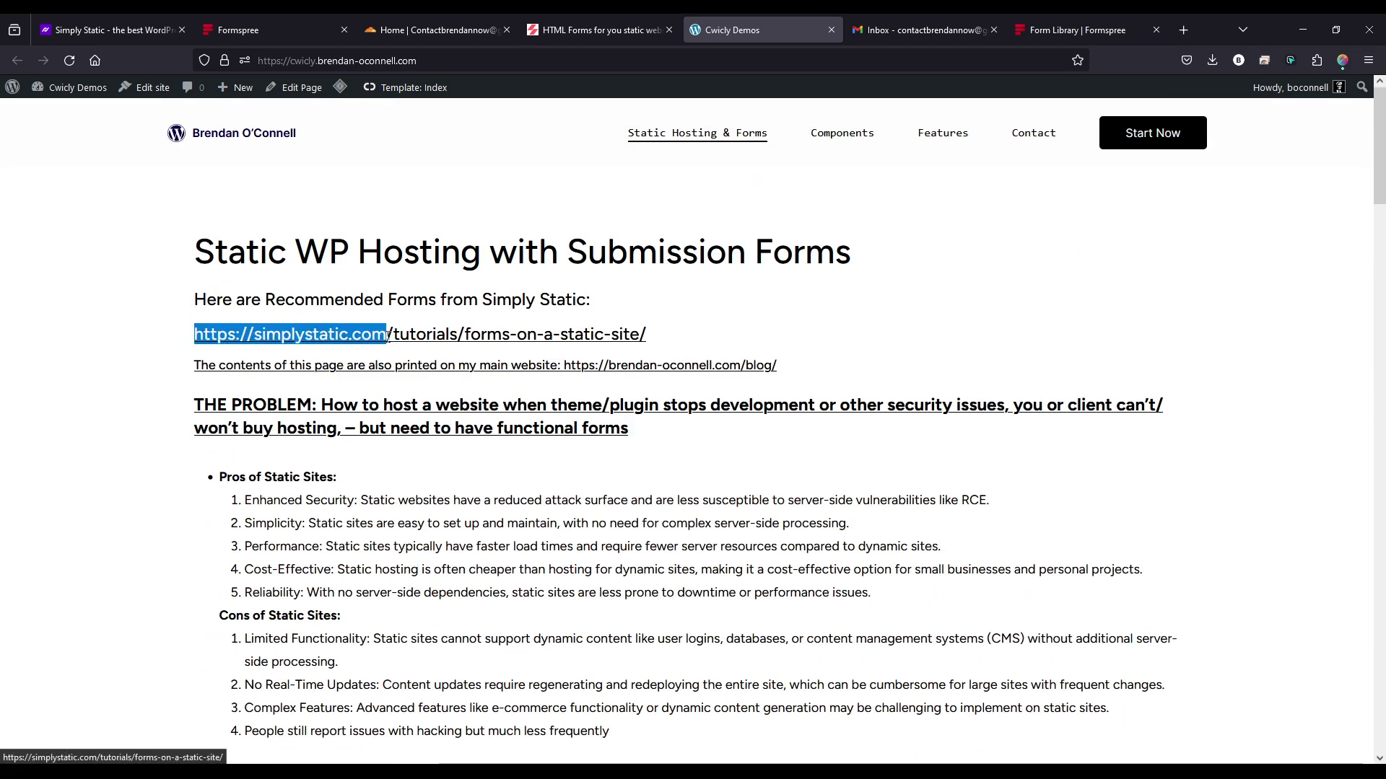
pyautogui.click(57, 310)
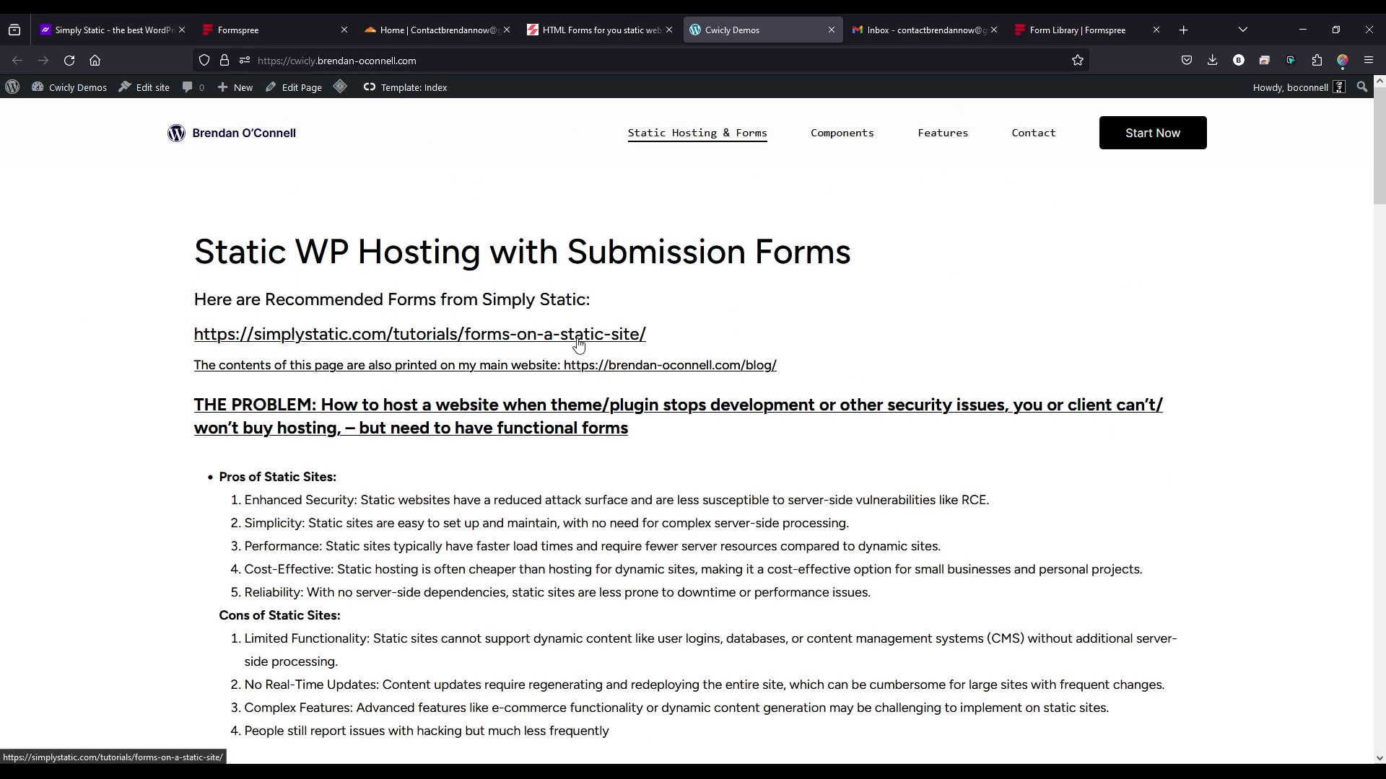
# - Scroll further down to highlight the Formspree heading, then scroll back up
pyautogui.scroll(-8, 77, 368)
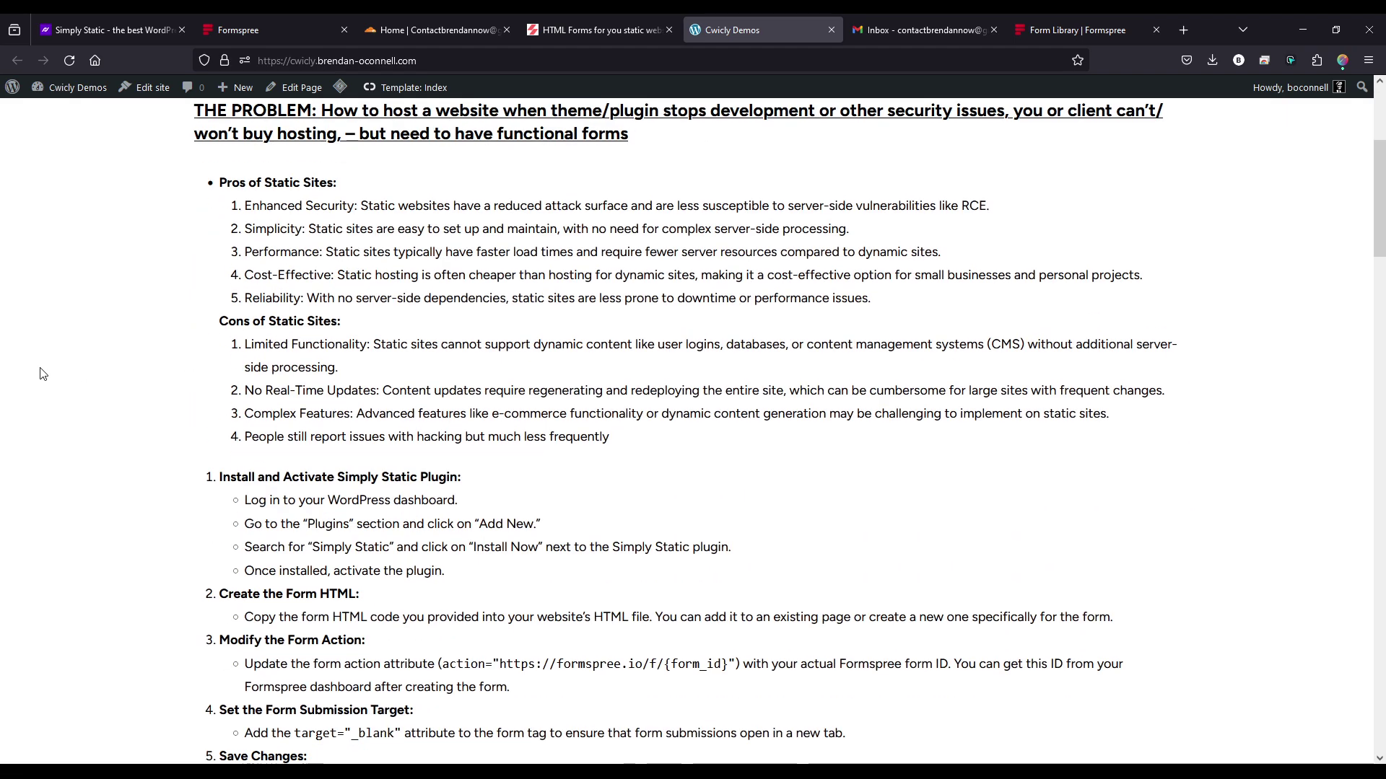
pyautogui.scroll(-10, 76, 366)
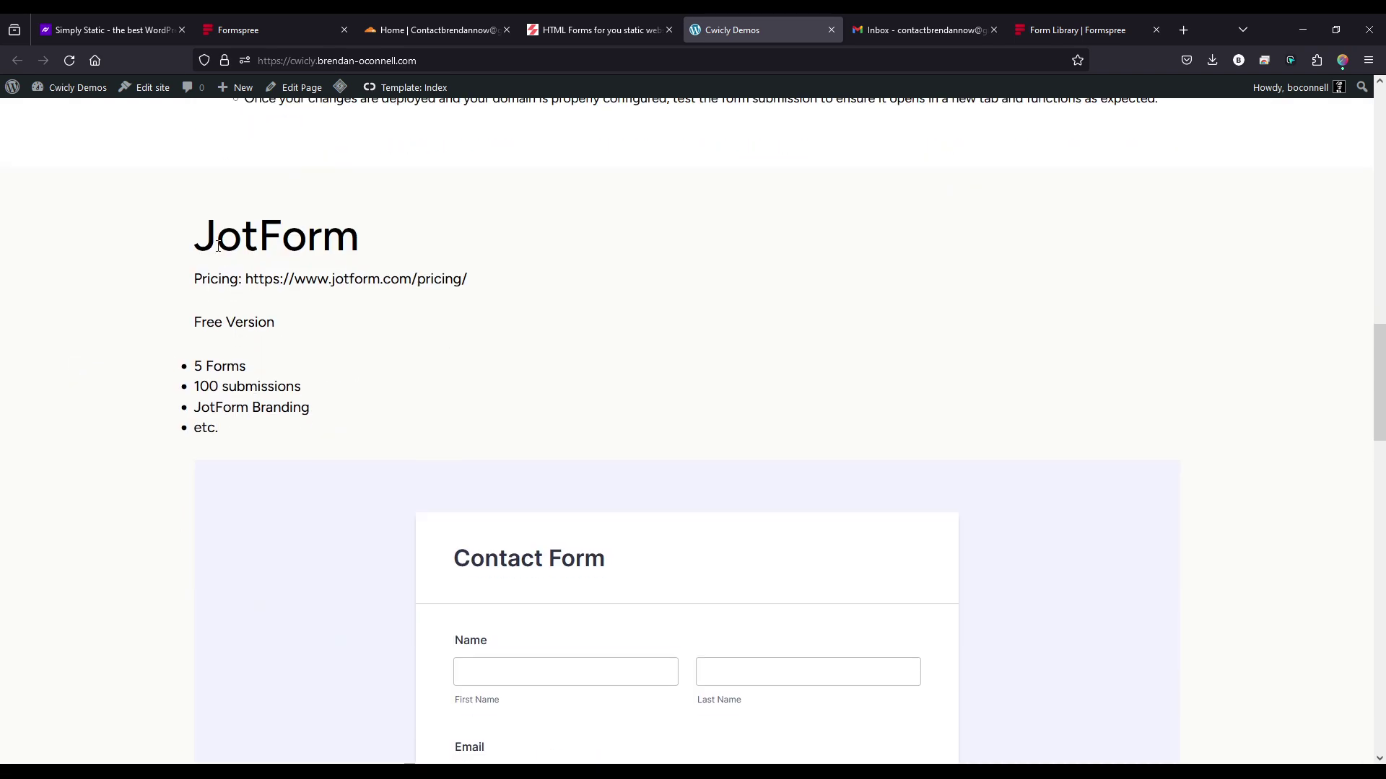
pyautogui.scroll(-3, 465, 404)
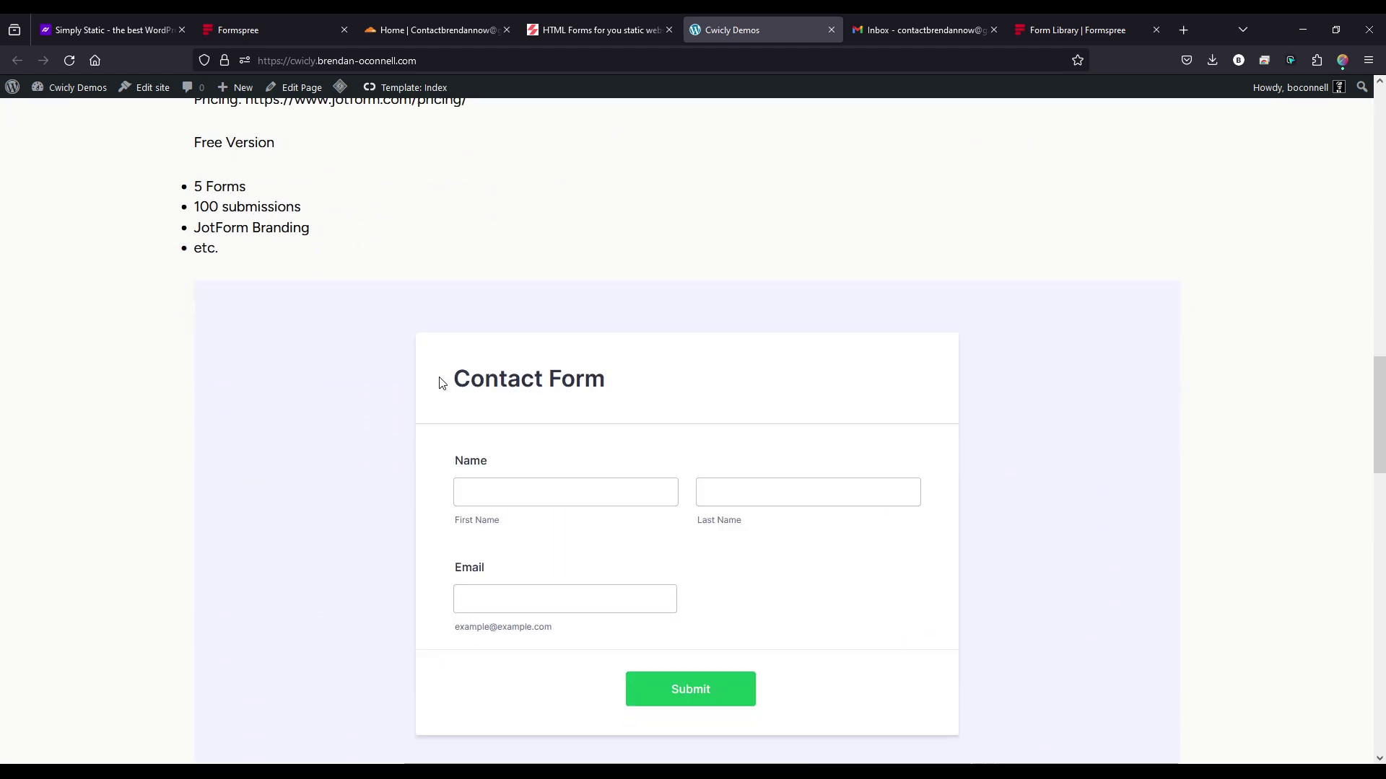
pyautogui.scroll(-3, 437, 372)
pyautogui.scroll(-5, 423, 379)
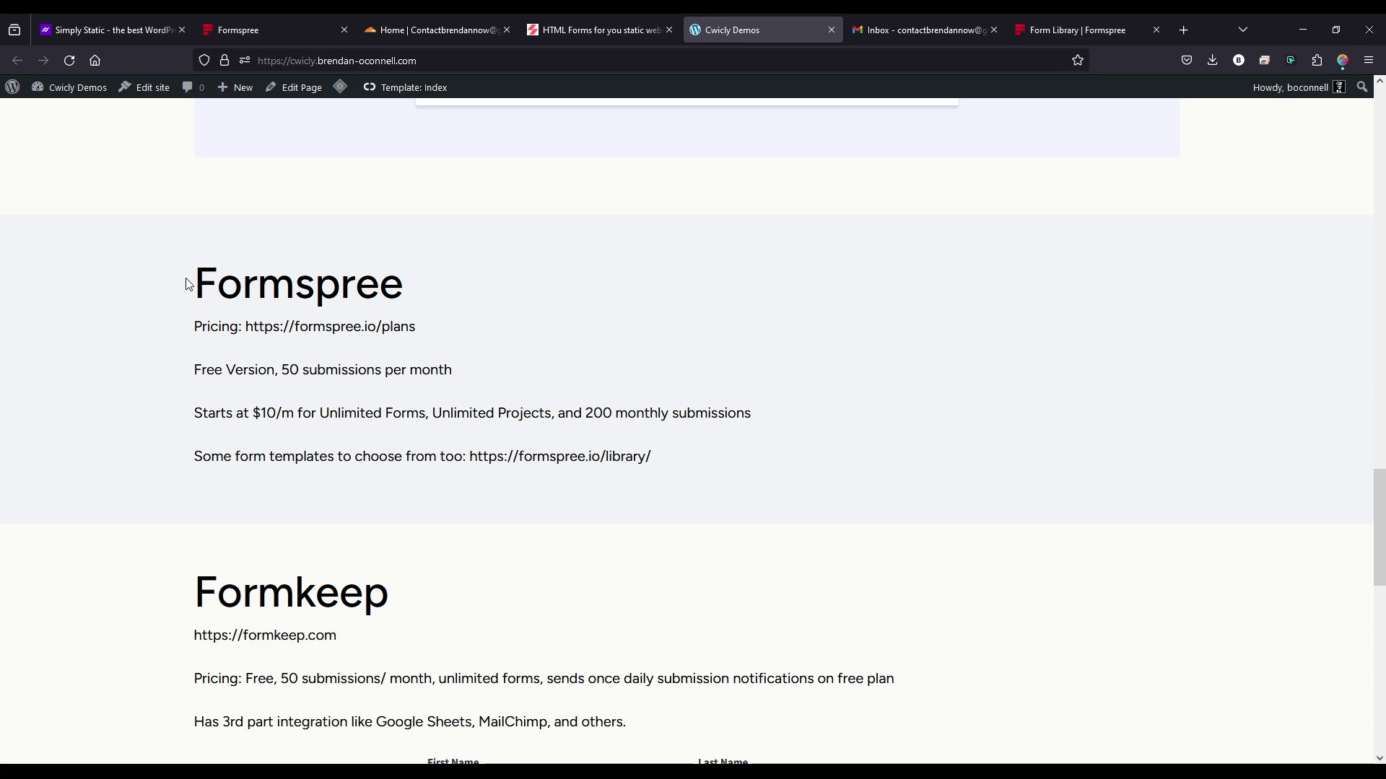
pyautogui.moveTo(191, 283); pyautogui.dragTo(419, 292)
pyautogui.click(549, 433)
pyautogui.scroll(-5, 664, 486)
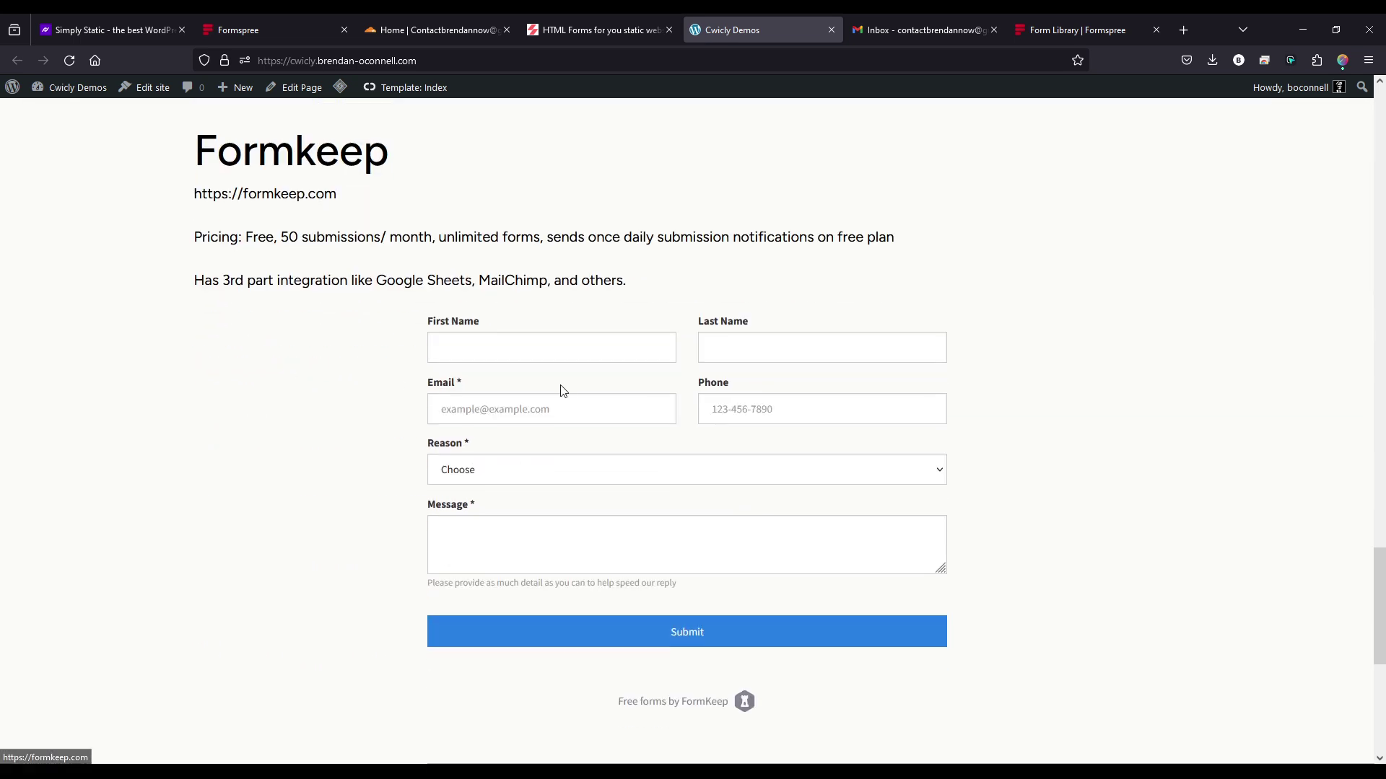
pyautogui.scroll(-5, 526, 582)
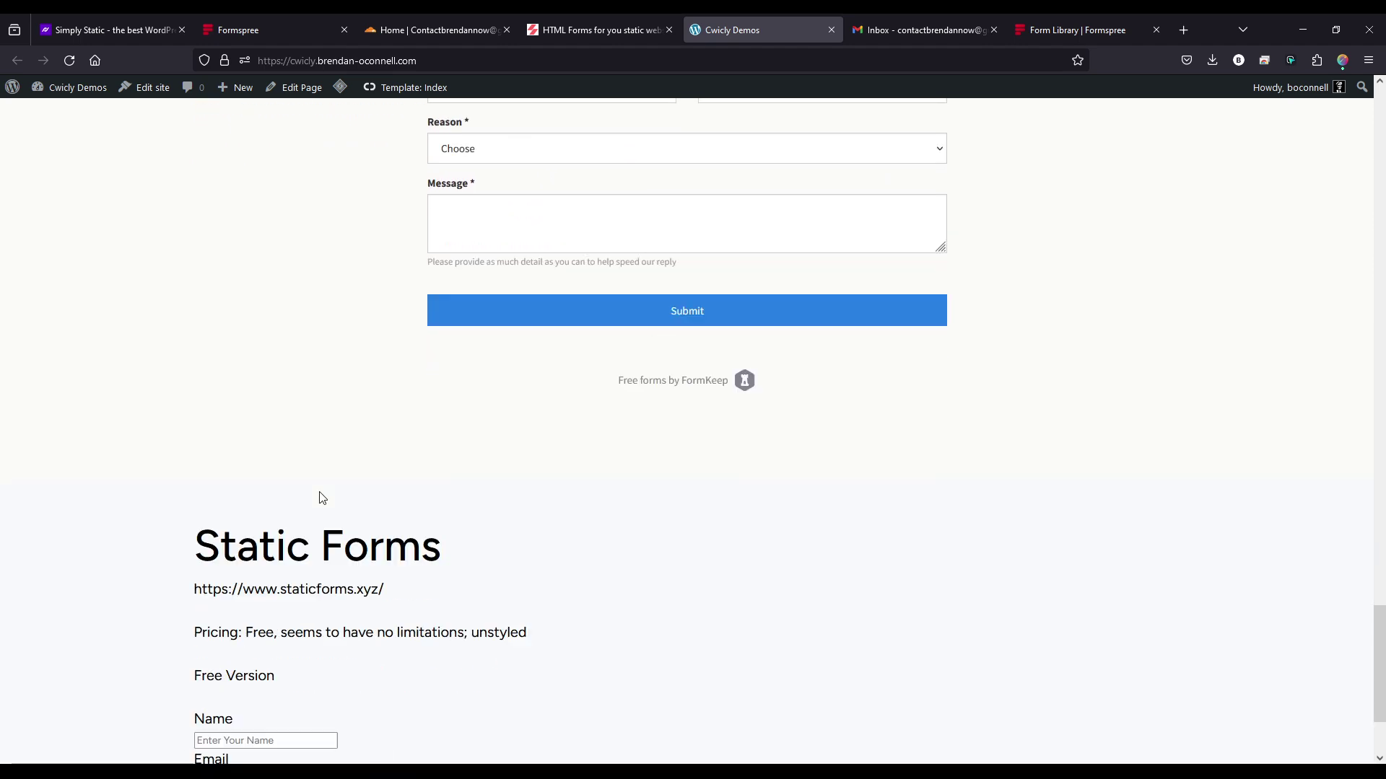
pyautogui.scroll(11, 433, 516)
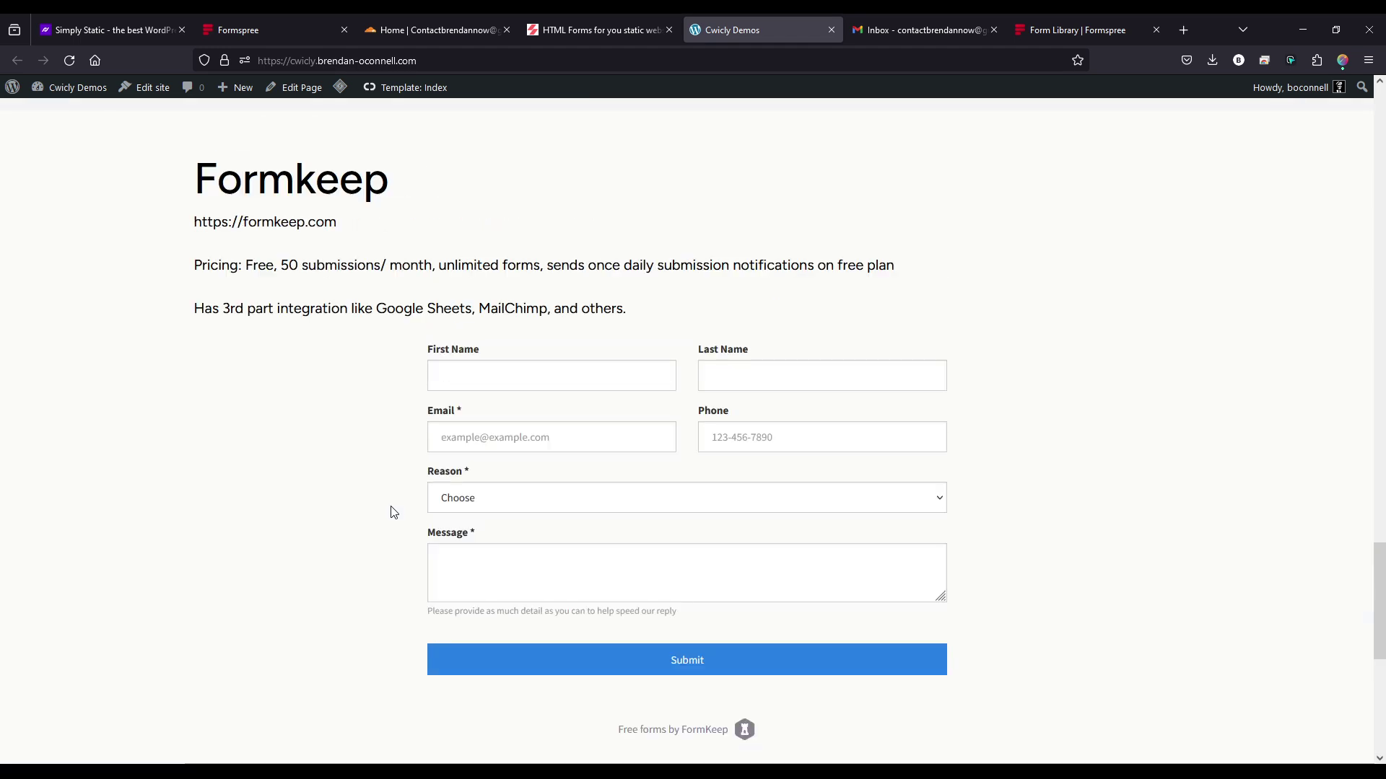
pyautogui.scroll(5, 354, 491)
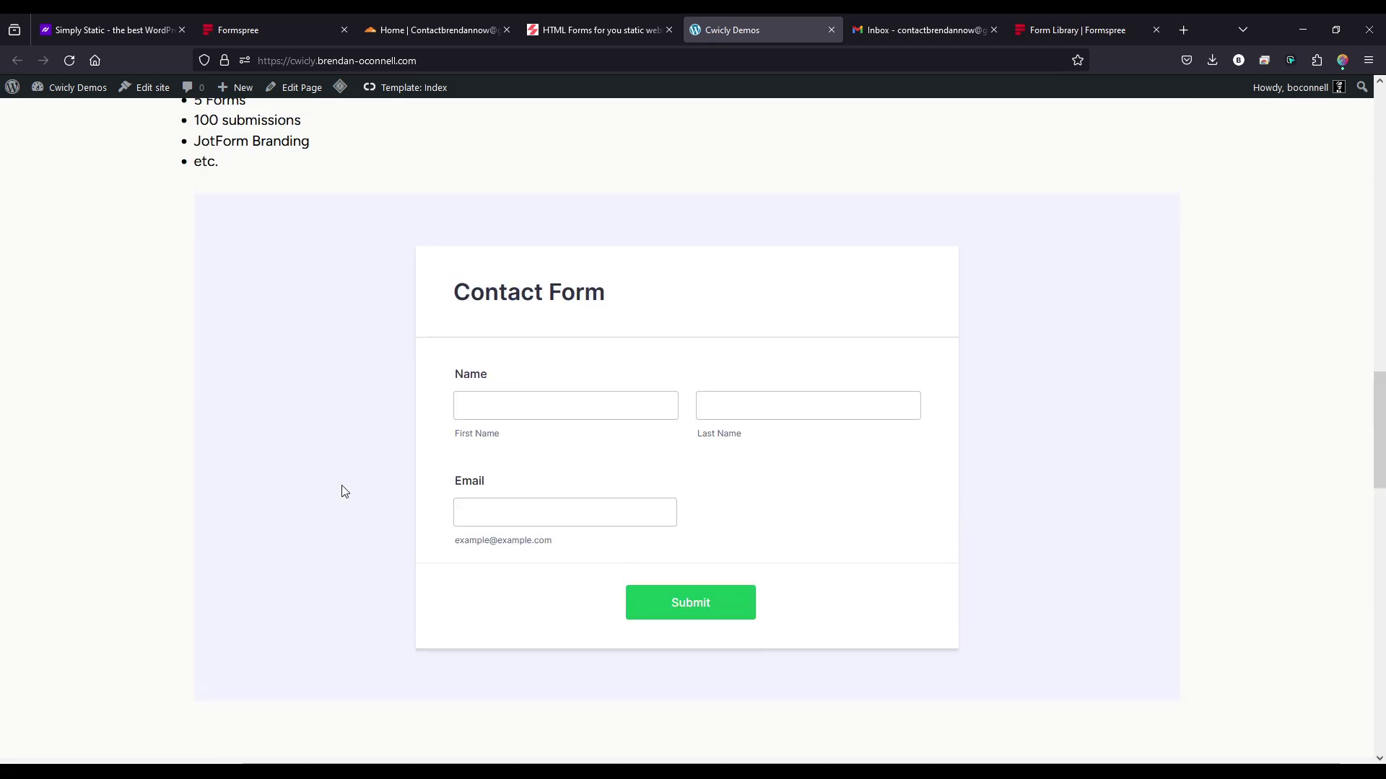
pyautogui.scroll(5, 332, 483)
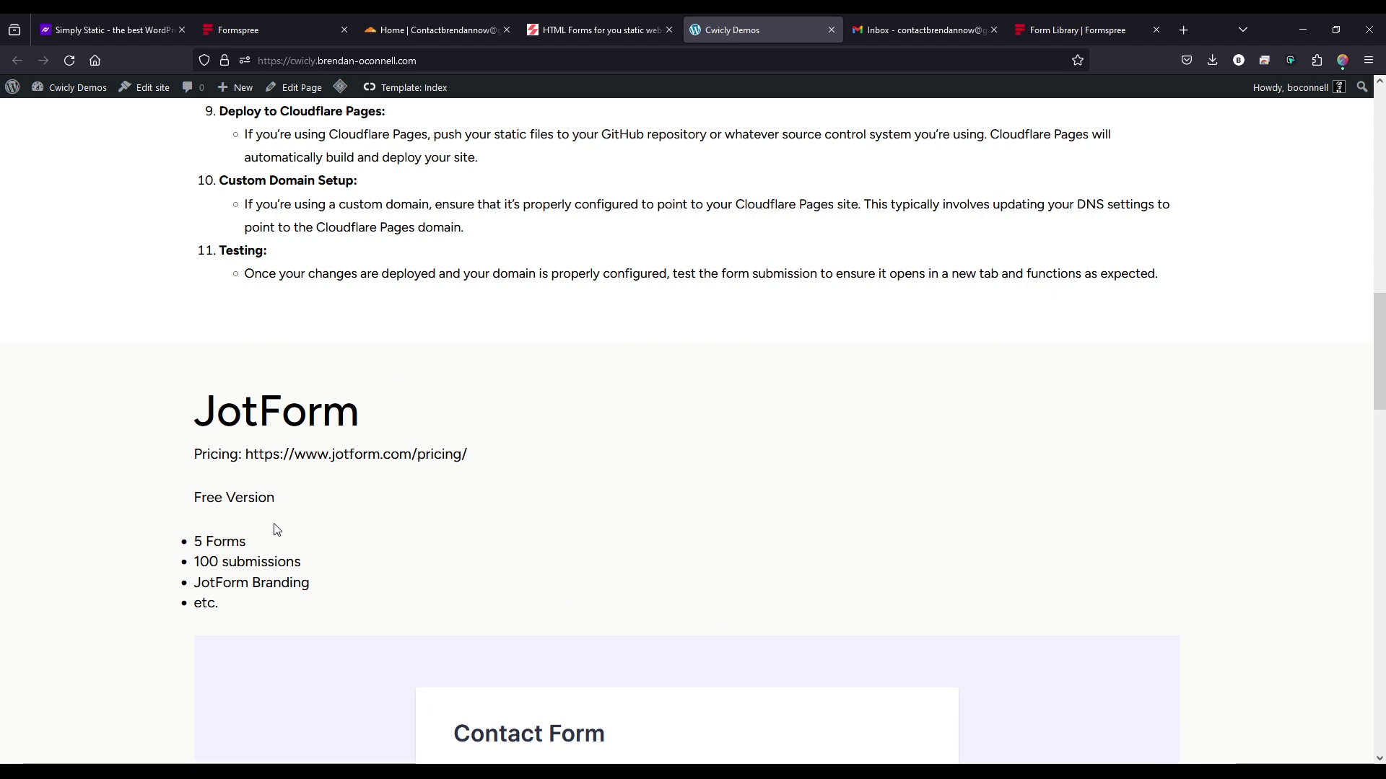
pyautogui.scroll(15, 275, 529)
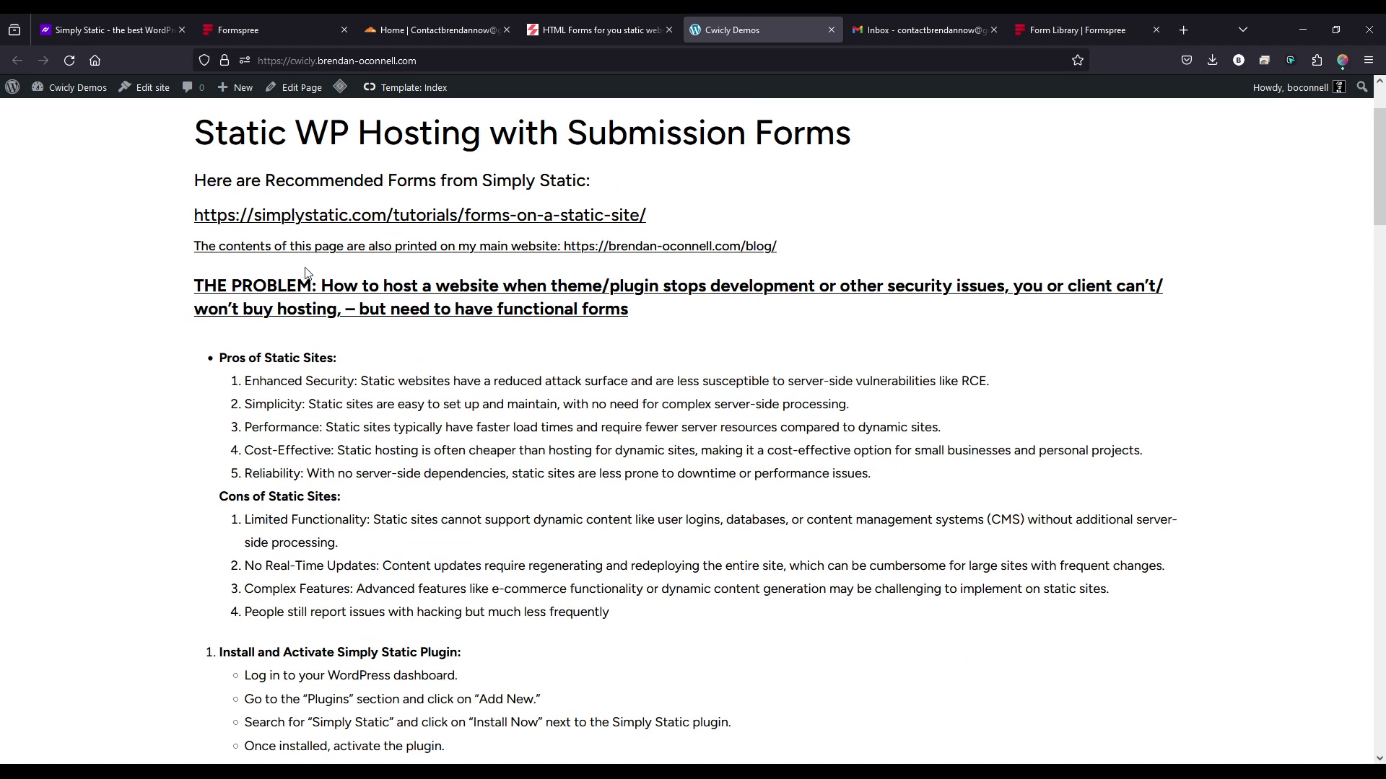
# - Create a Formspree project named 'Static Website Forms'
pyautogui.click(273, 29)
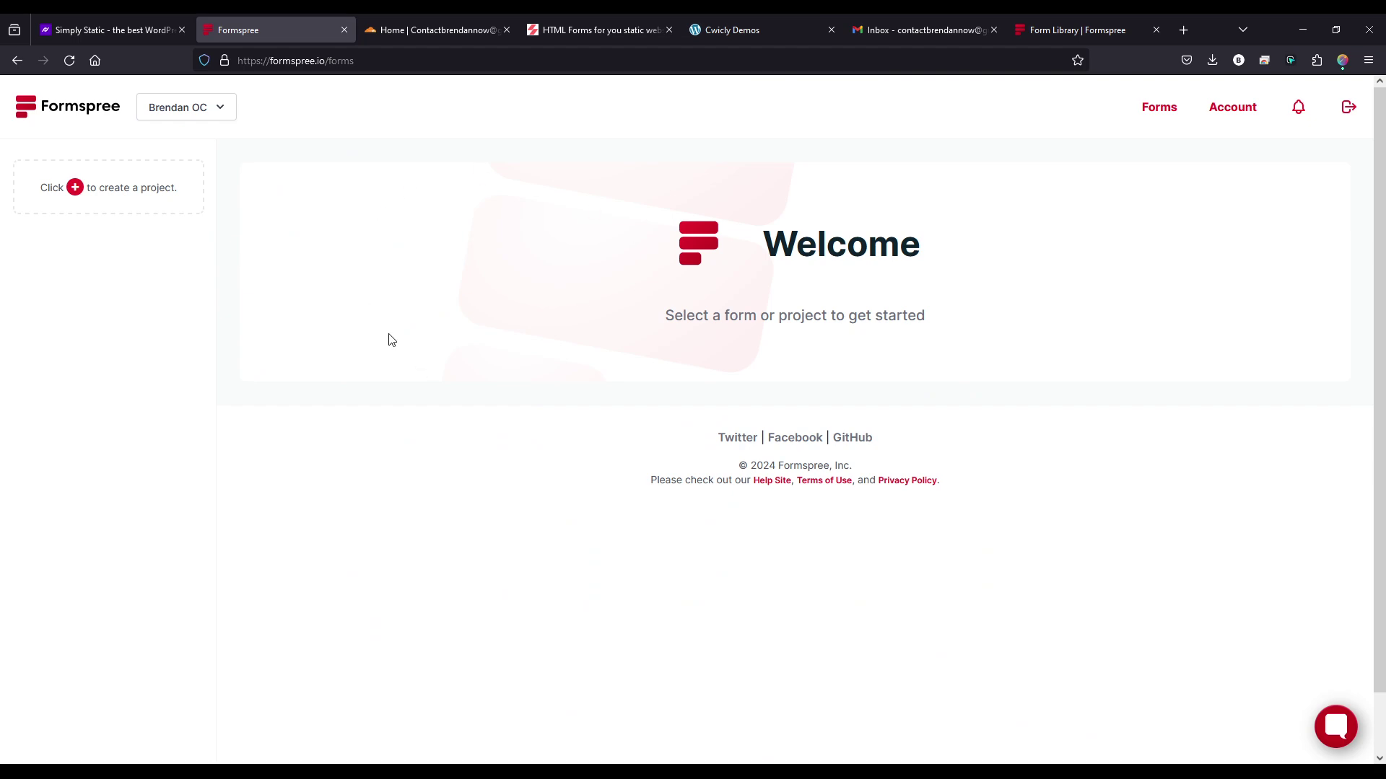
pyautogui.click(75, 187)
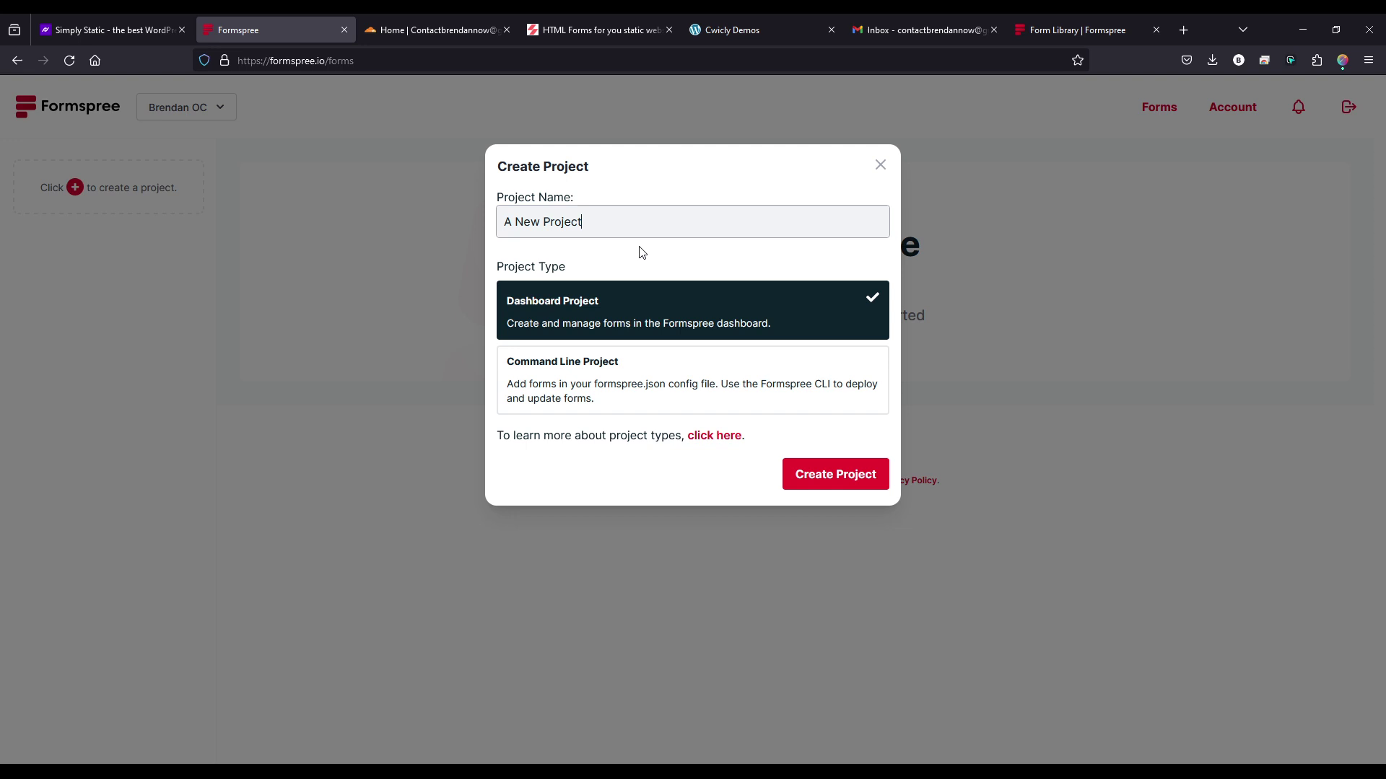
pyautogui.hotkey('ctrl', 'a')
pyautogui.write('Stati')
pyautogui.hotkey('ctrl', 'a')
pyautogui.write('Static Website Forms')
pyautogui.click(844, 472)
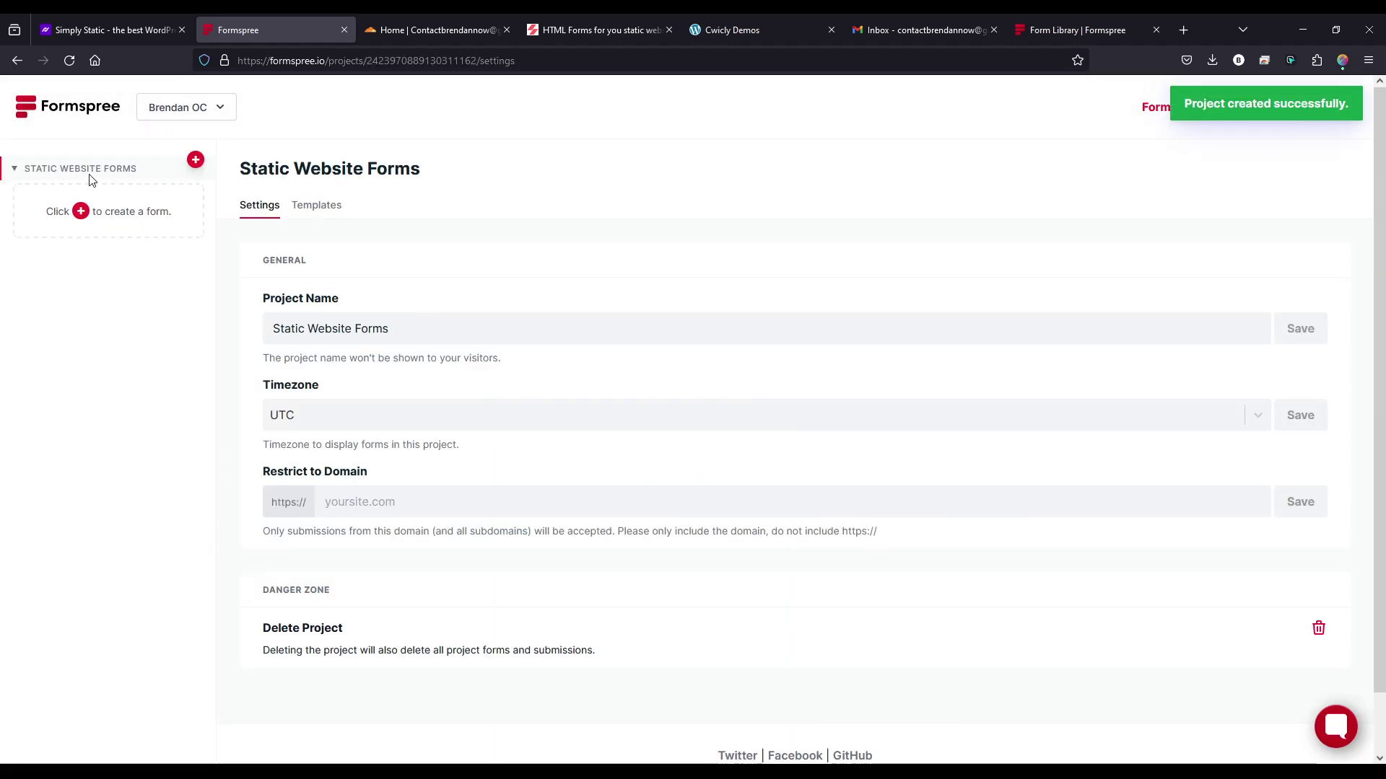
# - Add the form 'Static website 1', check its endpoint form ID, and go to the Form Library
pyautogui.click(81, 211)
pyautogui.tripleClick(601, 222)
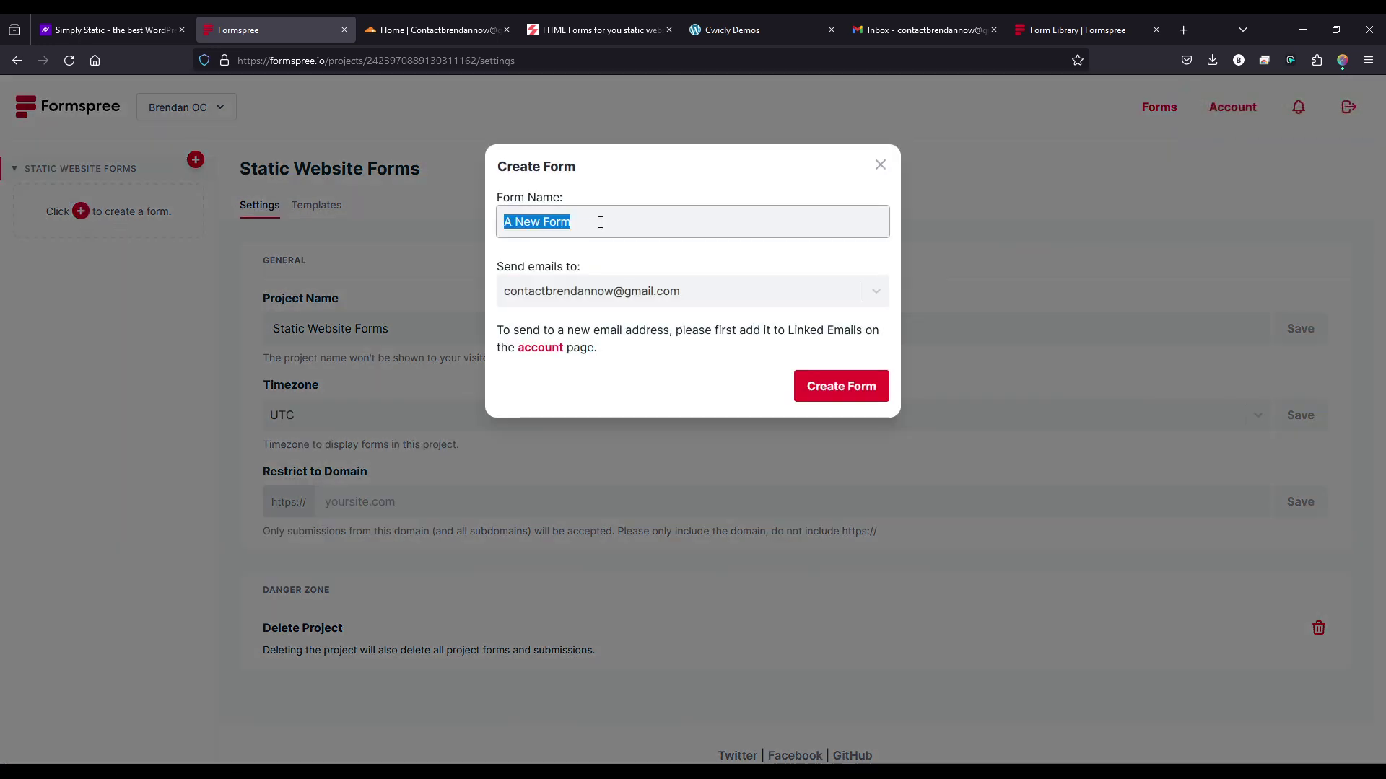
pyautogui.write('Stat')
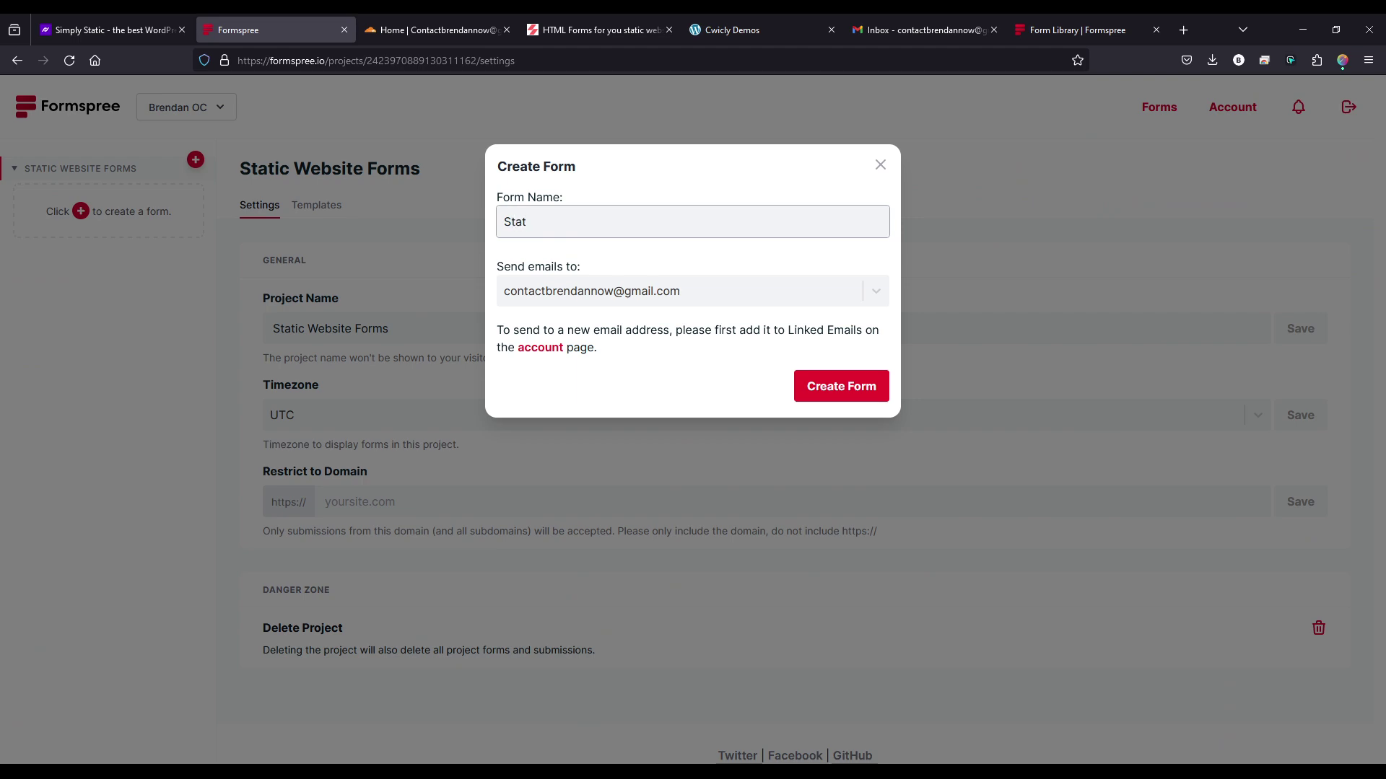
pyautogui.write('ic website 1')
pyautogui.click(869, 393)
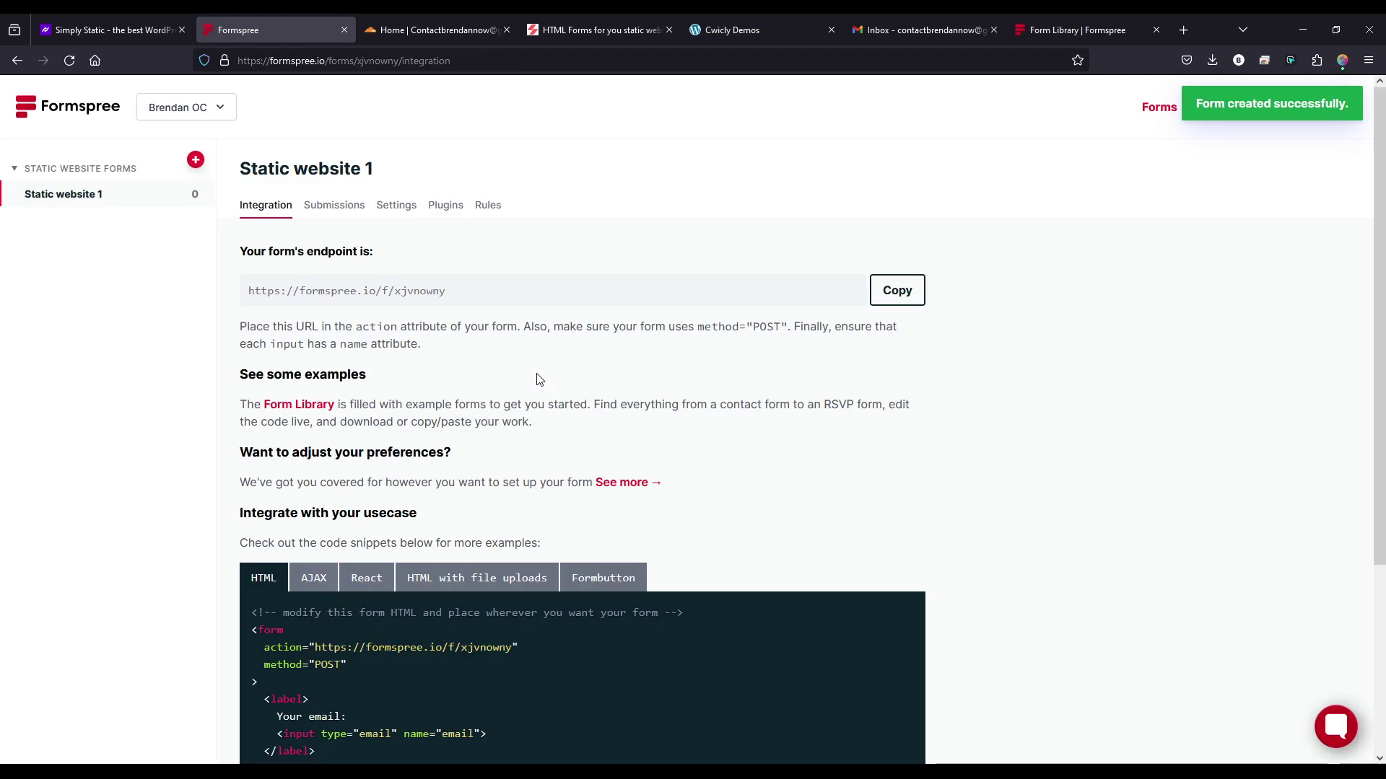
pyautogui.doubleClick(400, 290)
pyautogui.click(441, 292)
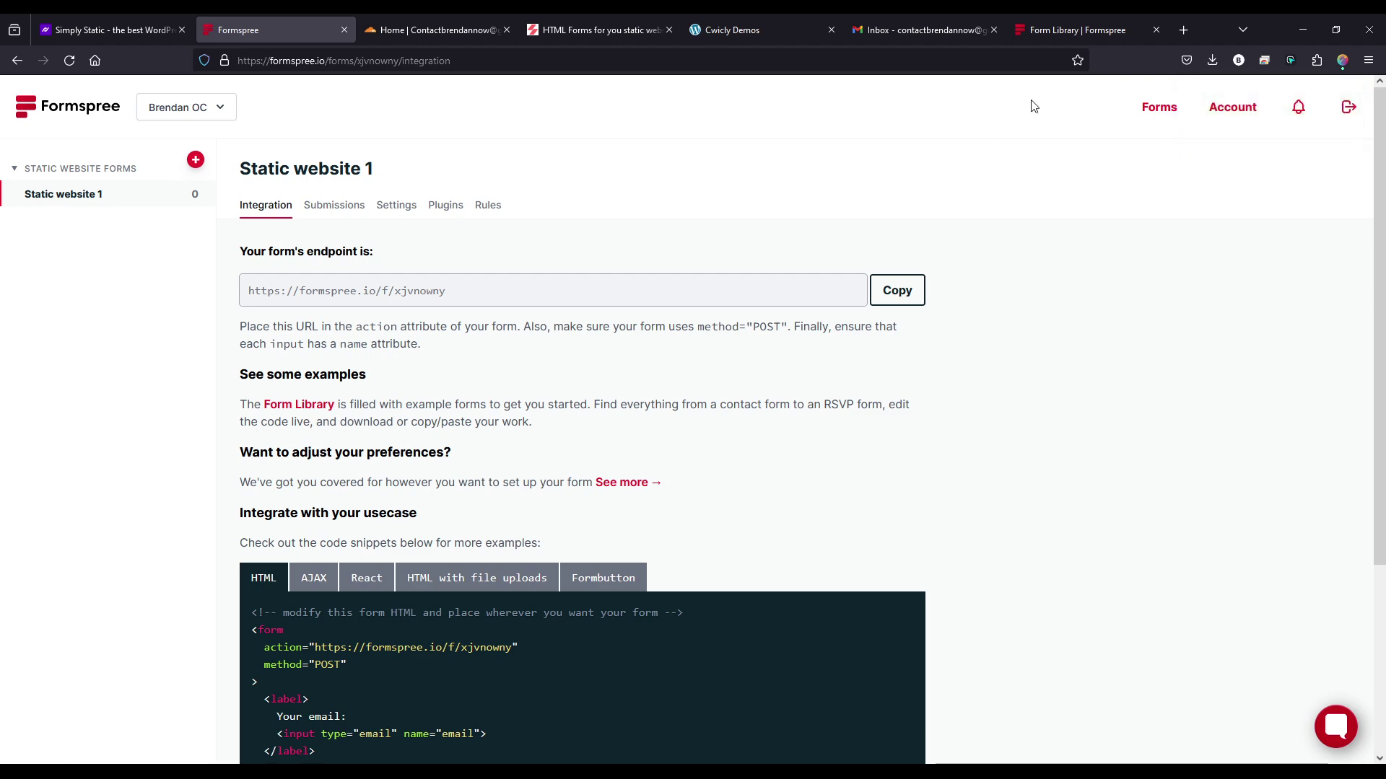
pyautogui.click(1028, 33)
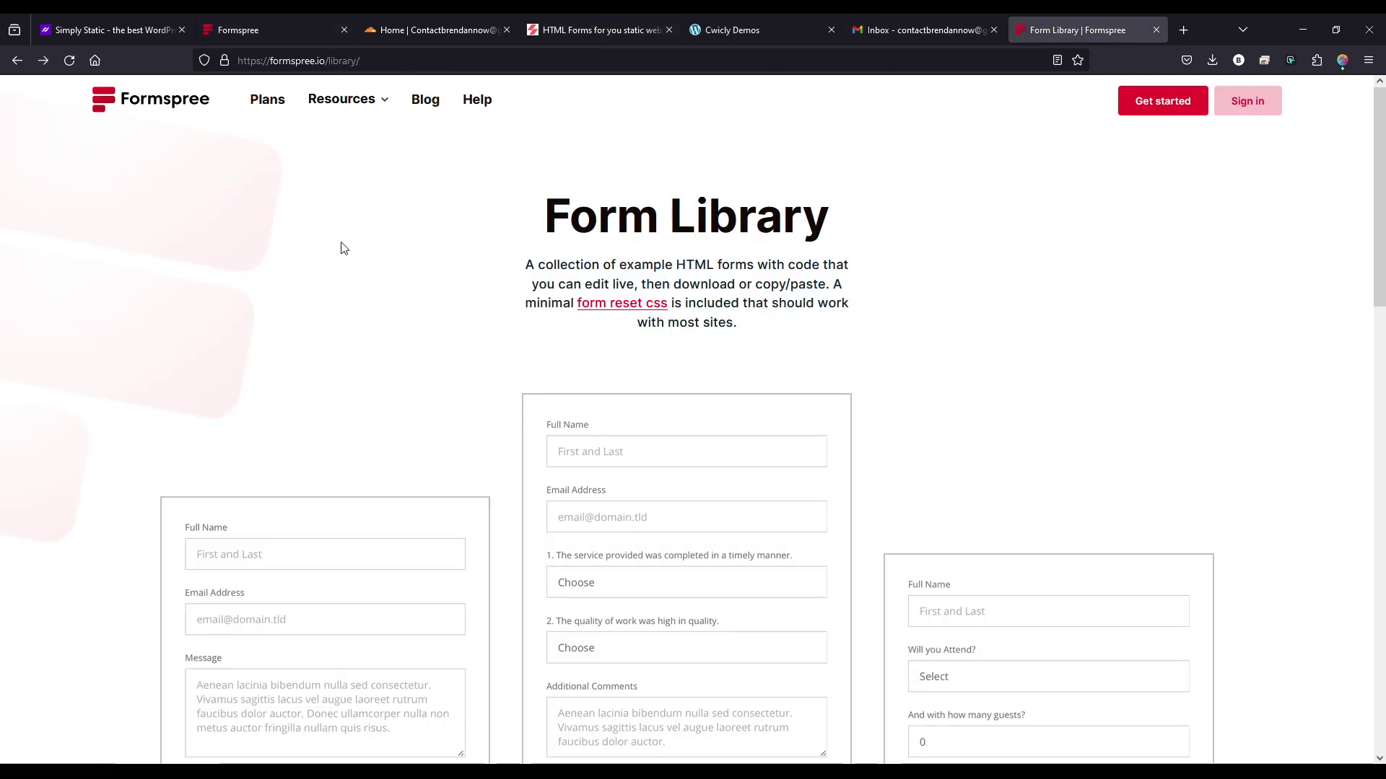
# - Copy the Simple Contact Form template's code, then return to the WordPress page
pyautogui.scroll(-4, 310, 347)
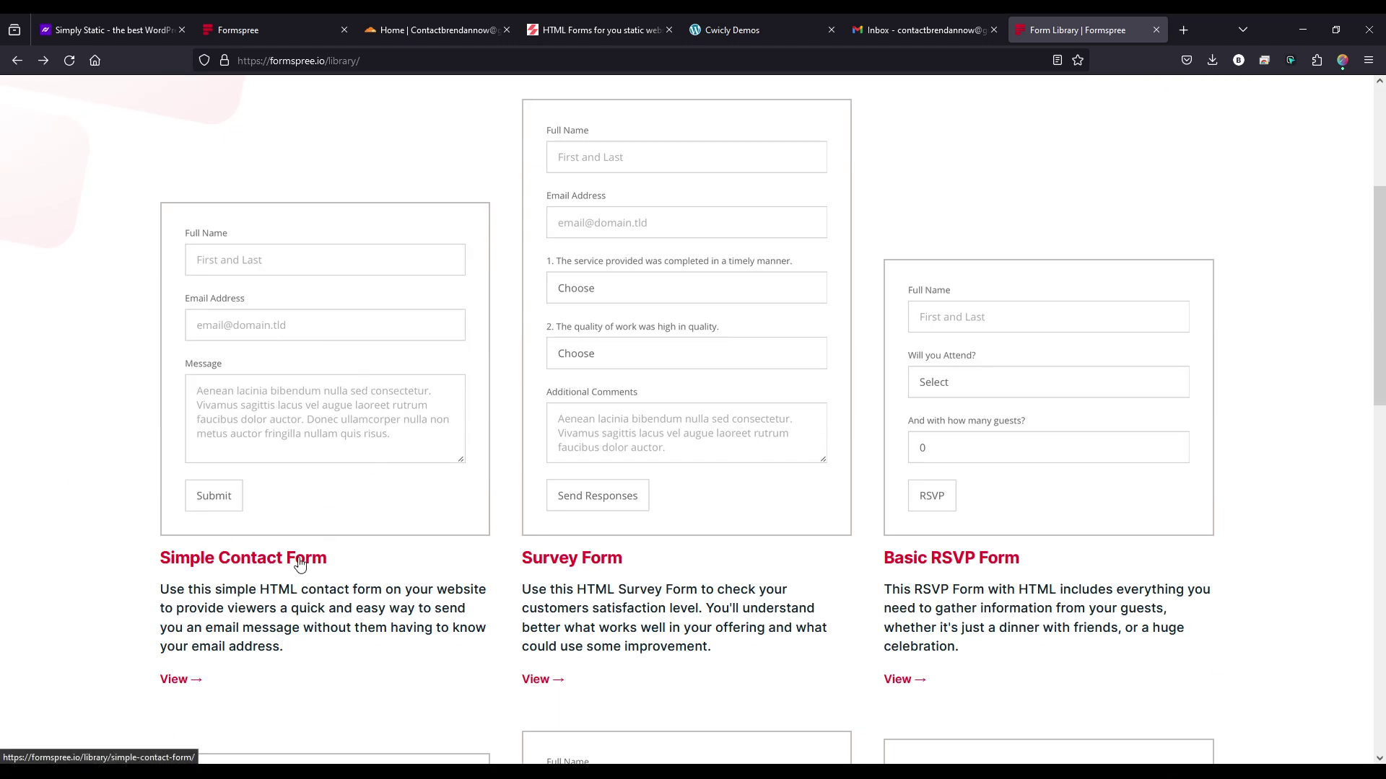
pyautogui.scroll(-3, 838, 552)
pyautogui.scroll(-6, 815, 542)
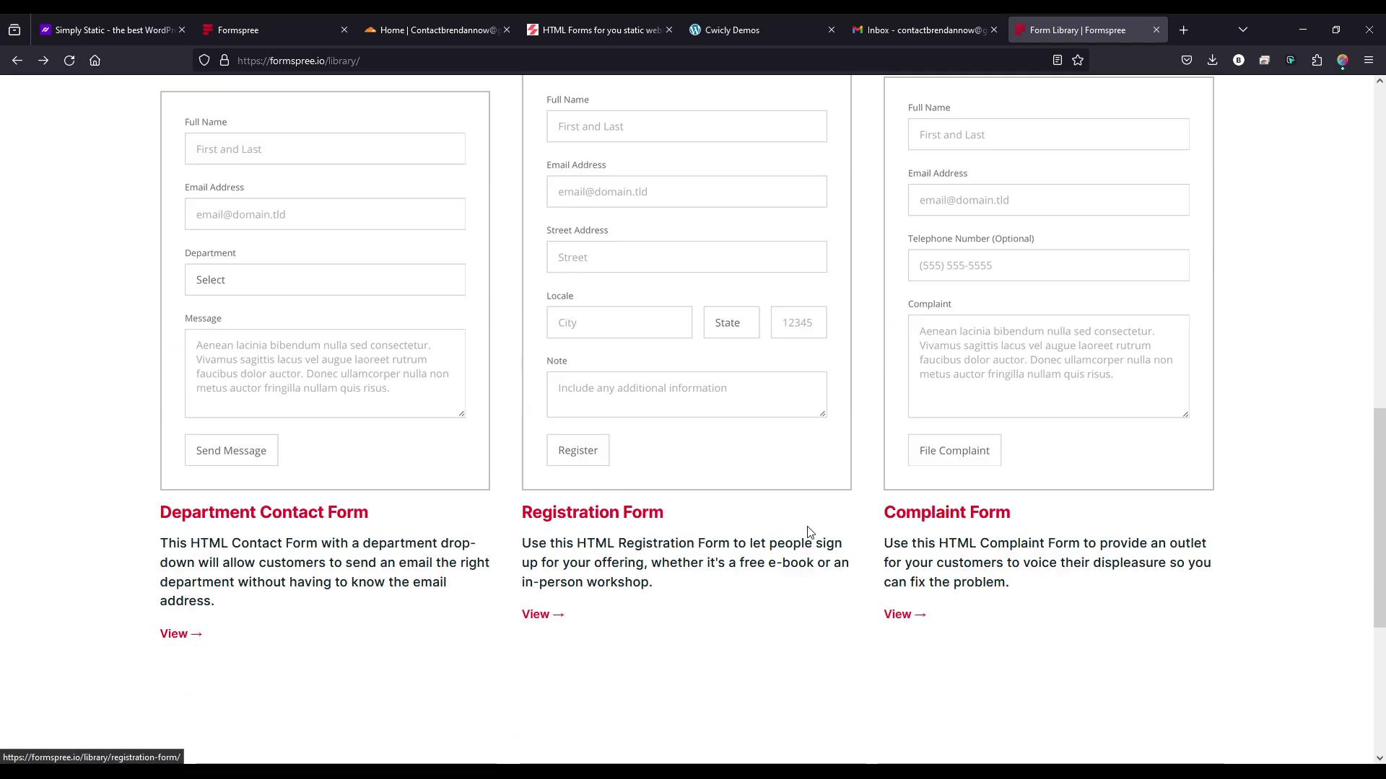
pyautogui.scroll(10, 787, 531)
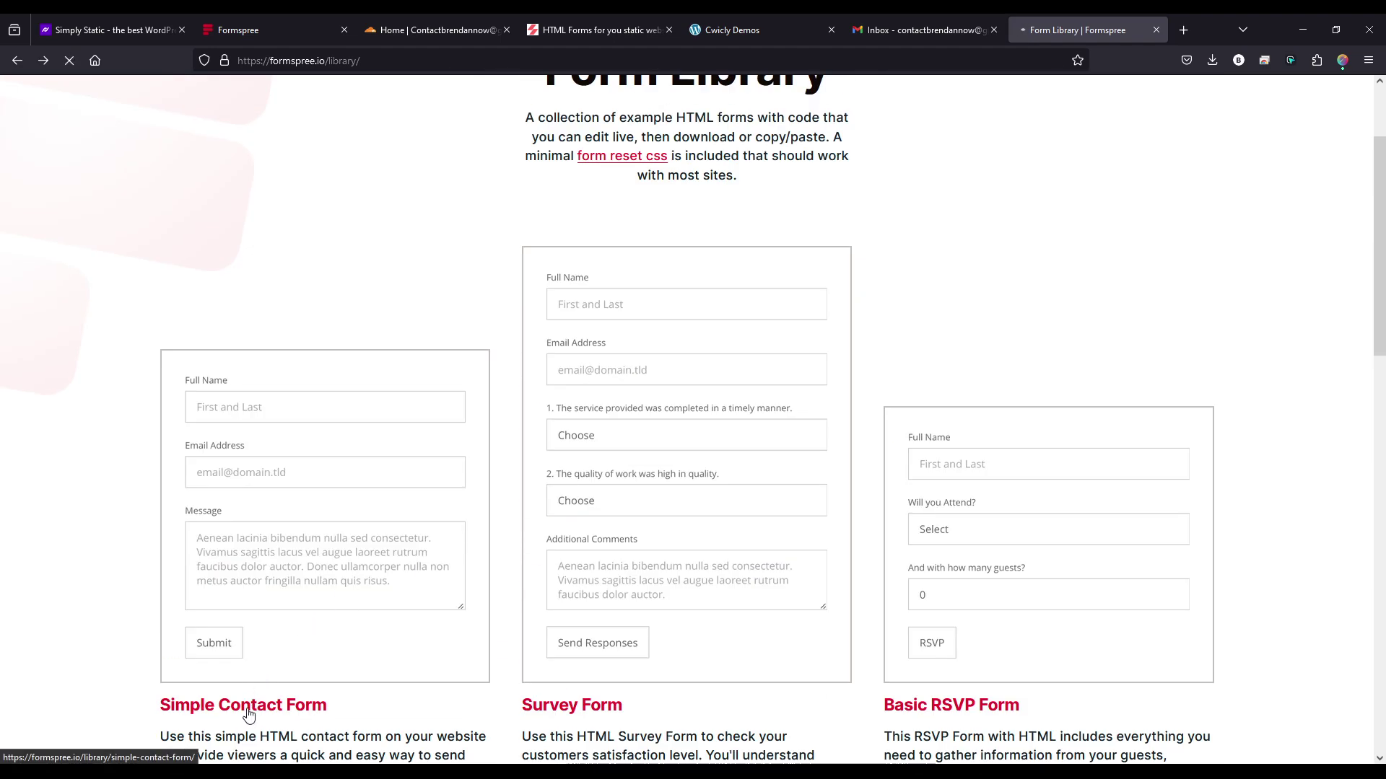
pyautogui.click(249, 711)
pyautogui.click(702, 380)
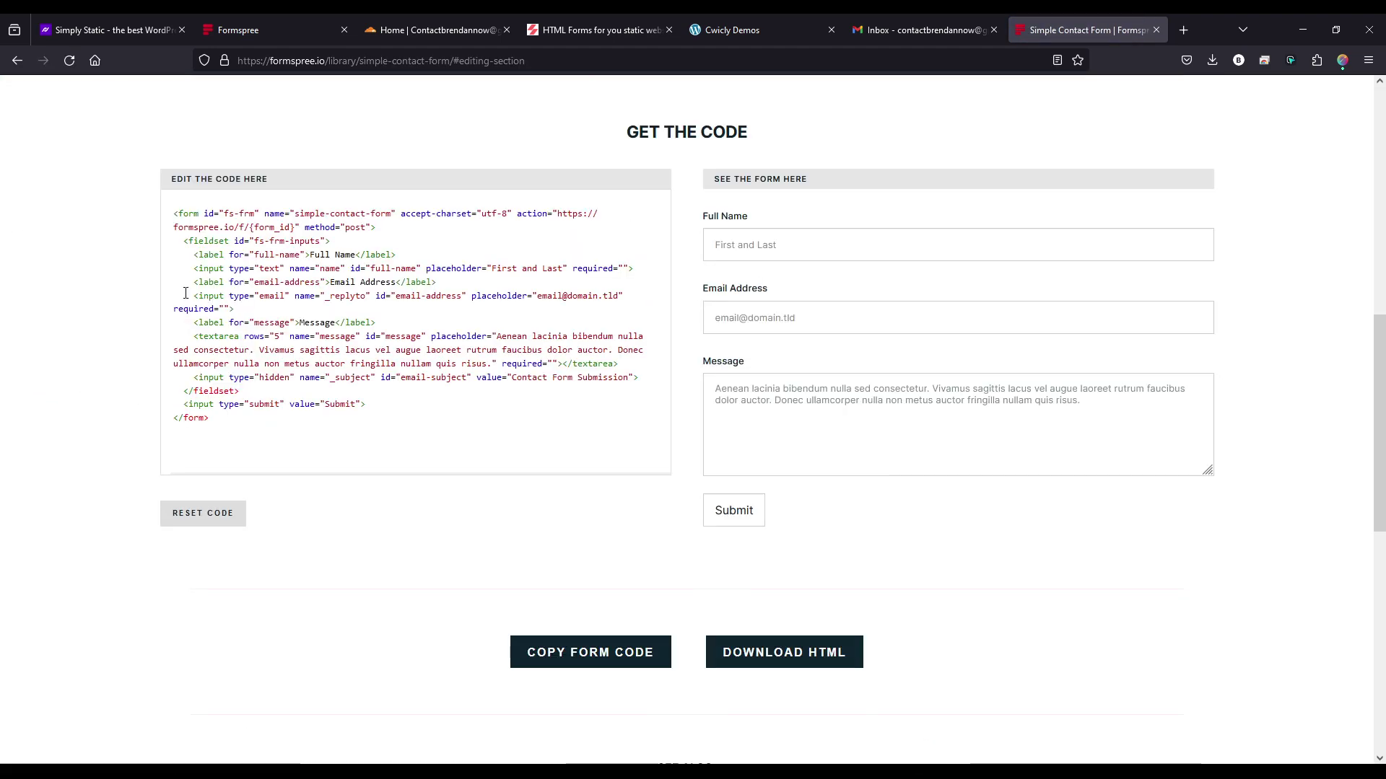
pyautogui.click(575, 656)
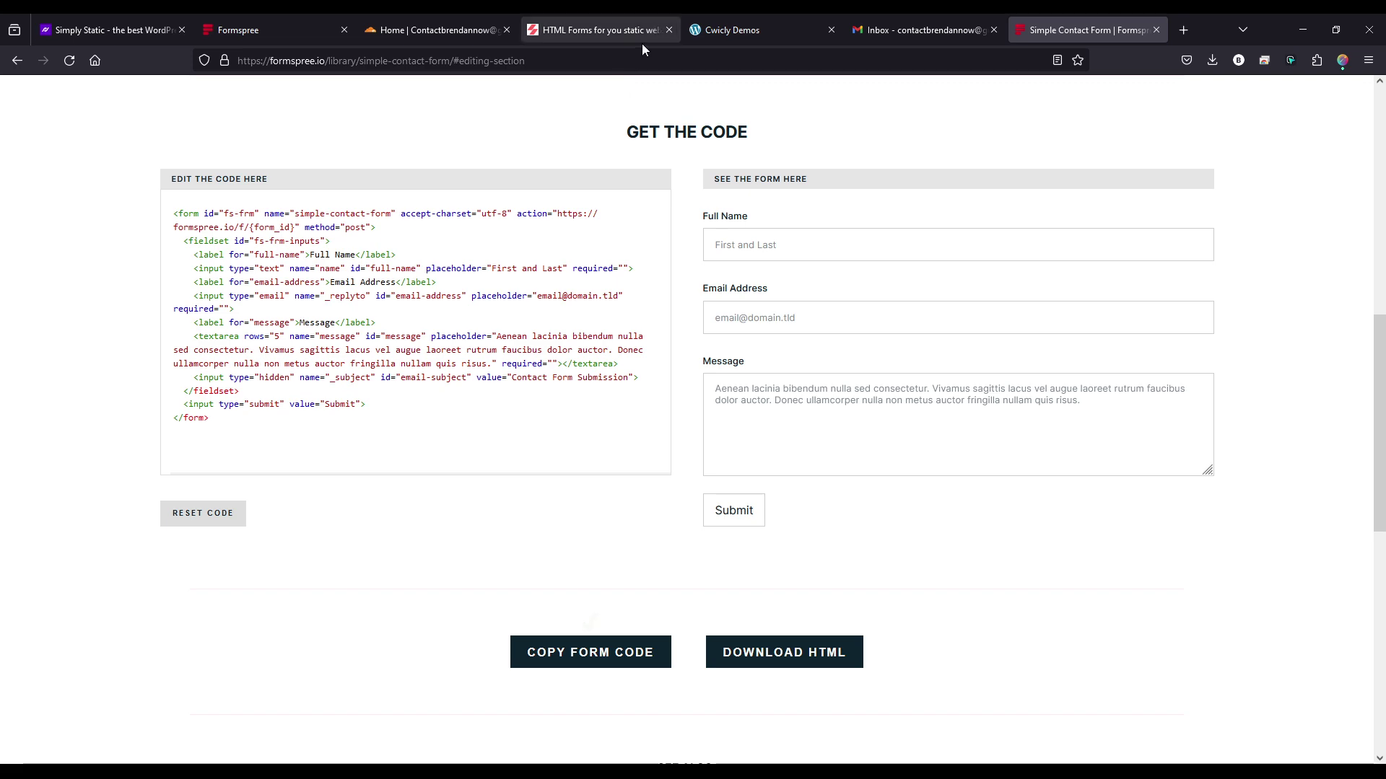
pyautogui.click(705, 32)
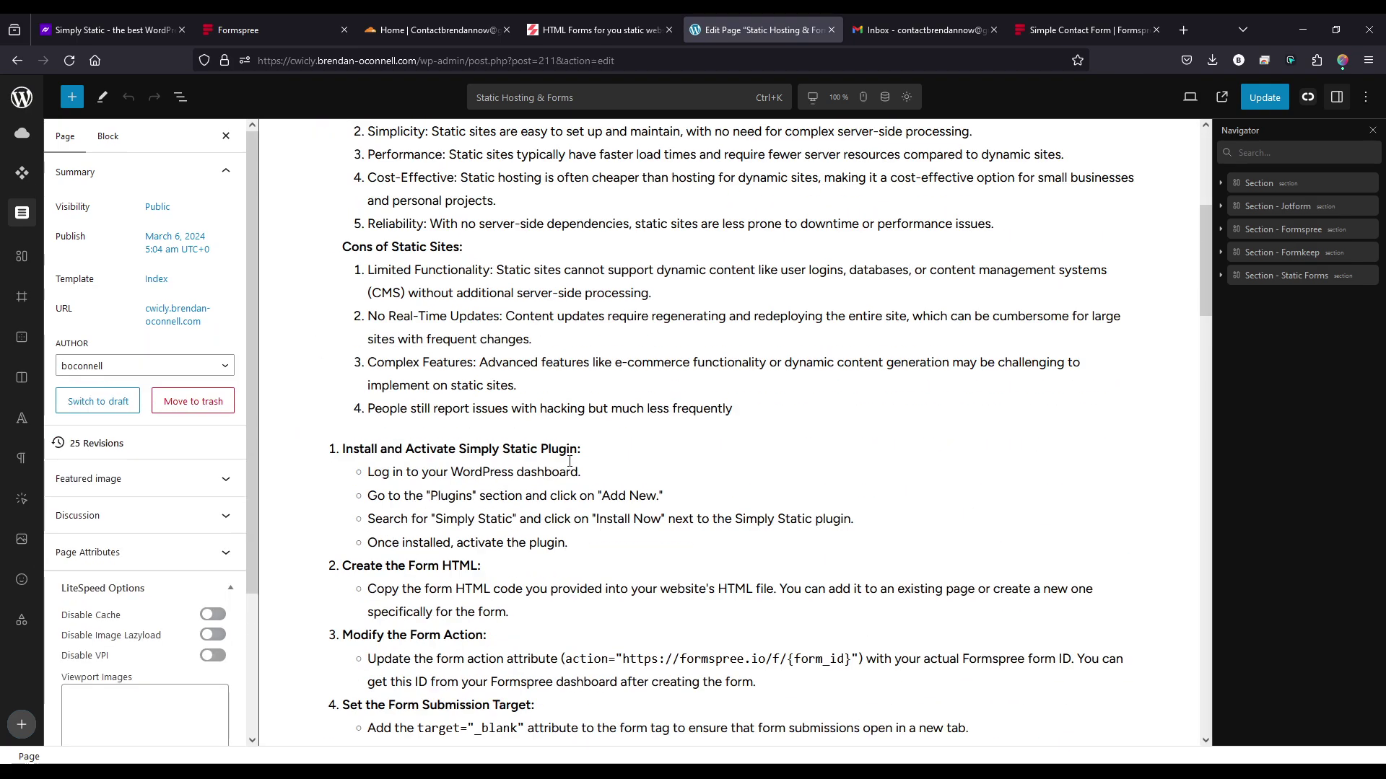
# - Paste the contact form code into the empty Custom HTML block under the Formspree heading
pyautogui.scroll(-20, 569, 461)
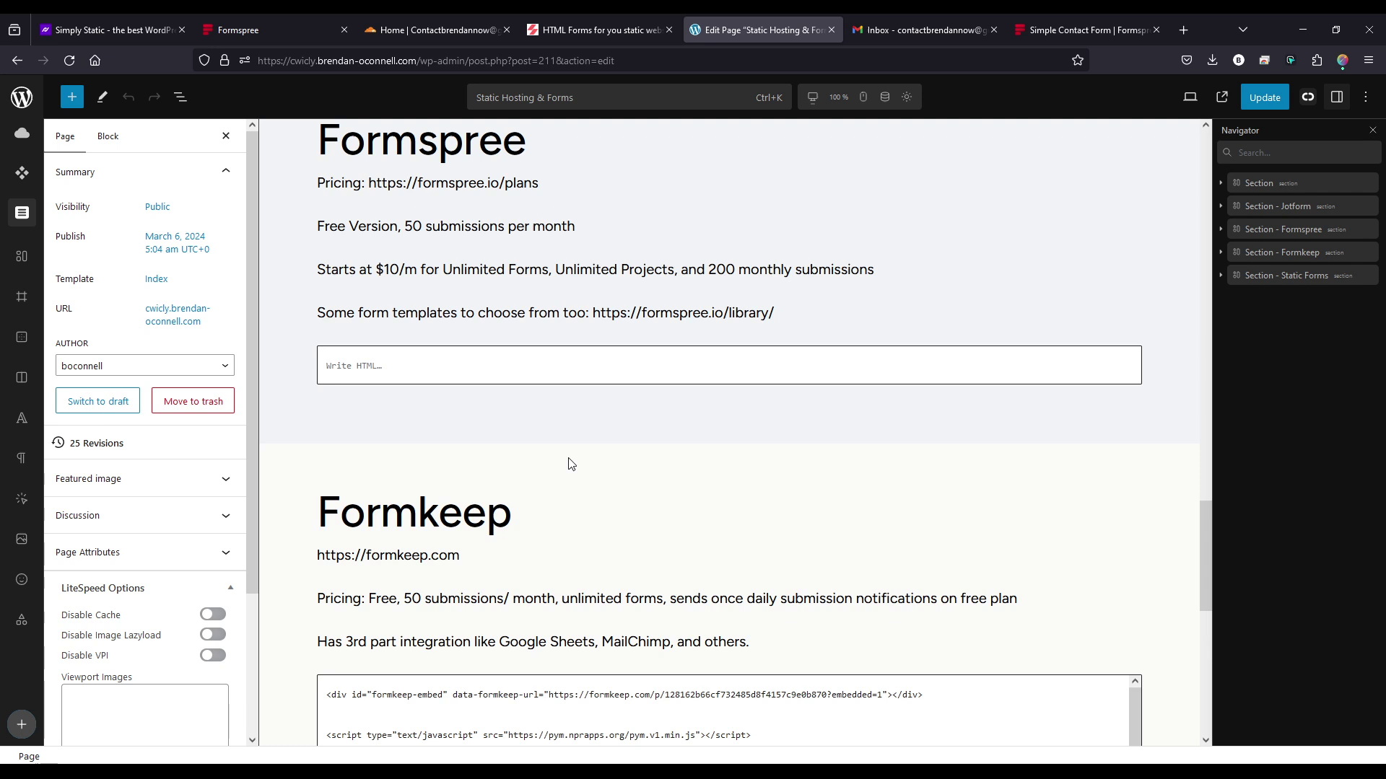
pyautogui.scroll(-1, 379, 344)
pyautogui.click(373, 351)
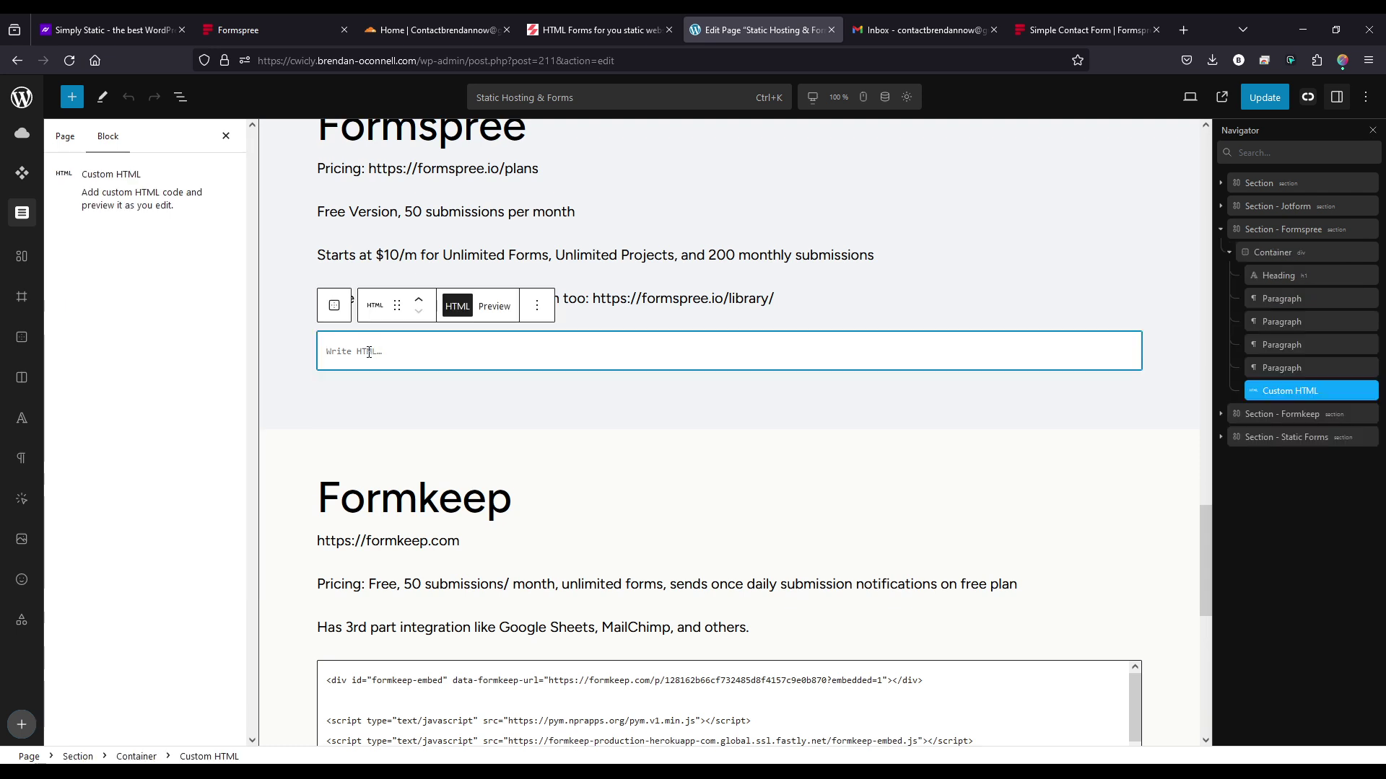
pyautogui.hotkey('ctrl', 'v')
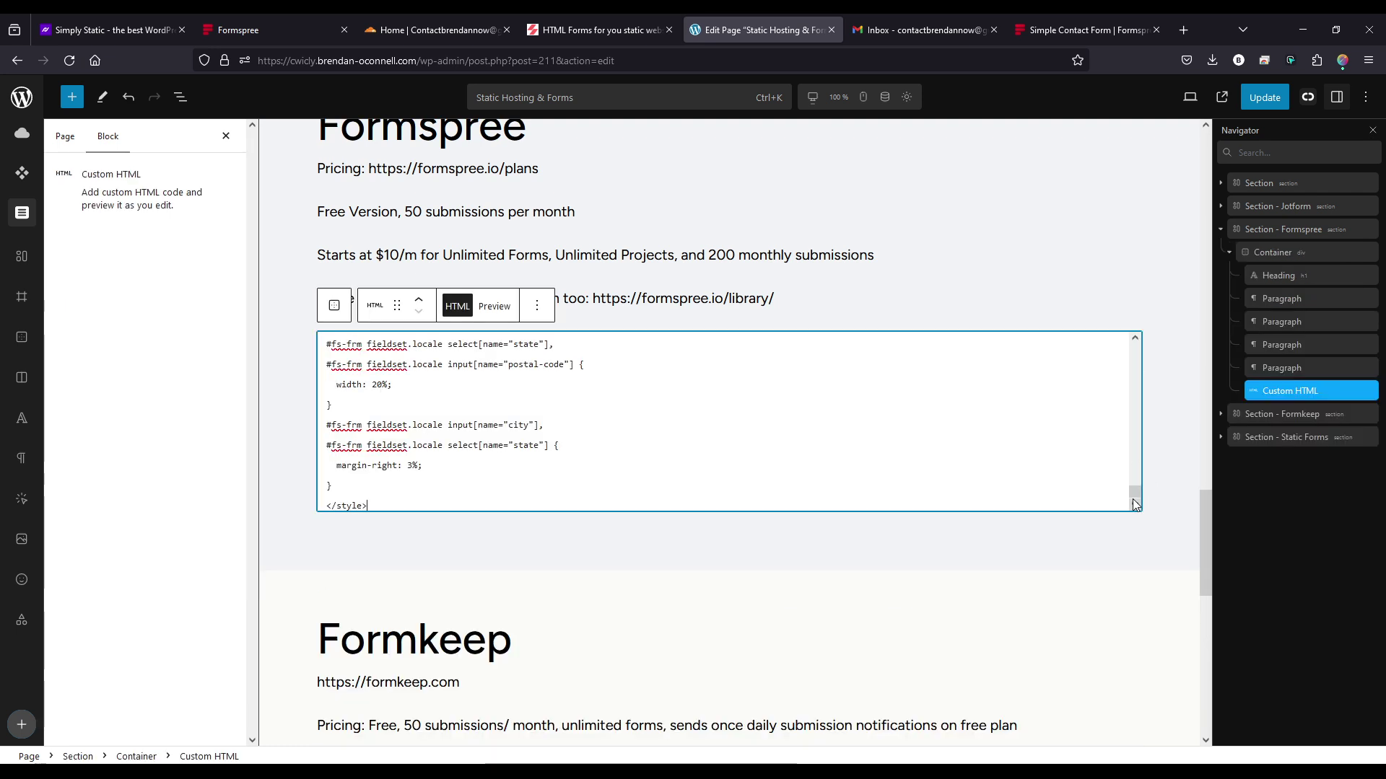
pyautogui.moveTo(1135, 492); pyautogui.dragTo(1136, 354)
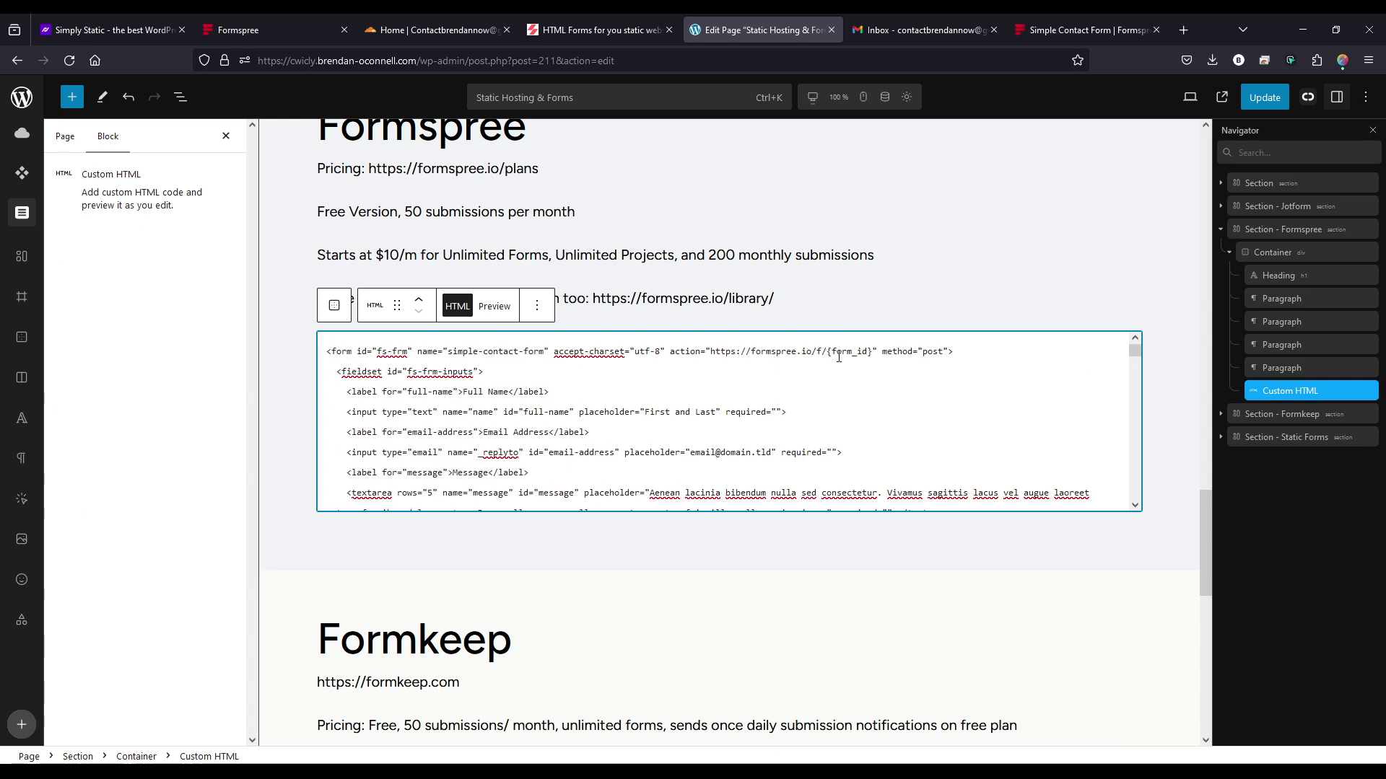
pyautogui.moveTo(713, 350); pyautogui.dragTo(832, 353)
pyautogui.click(870, 351)
# - Replace the {form_id} placeholder with the copied Formspree form ID, preview, and update the page
pyautogui.click(296, 29)
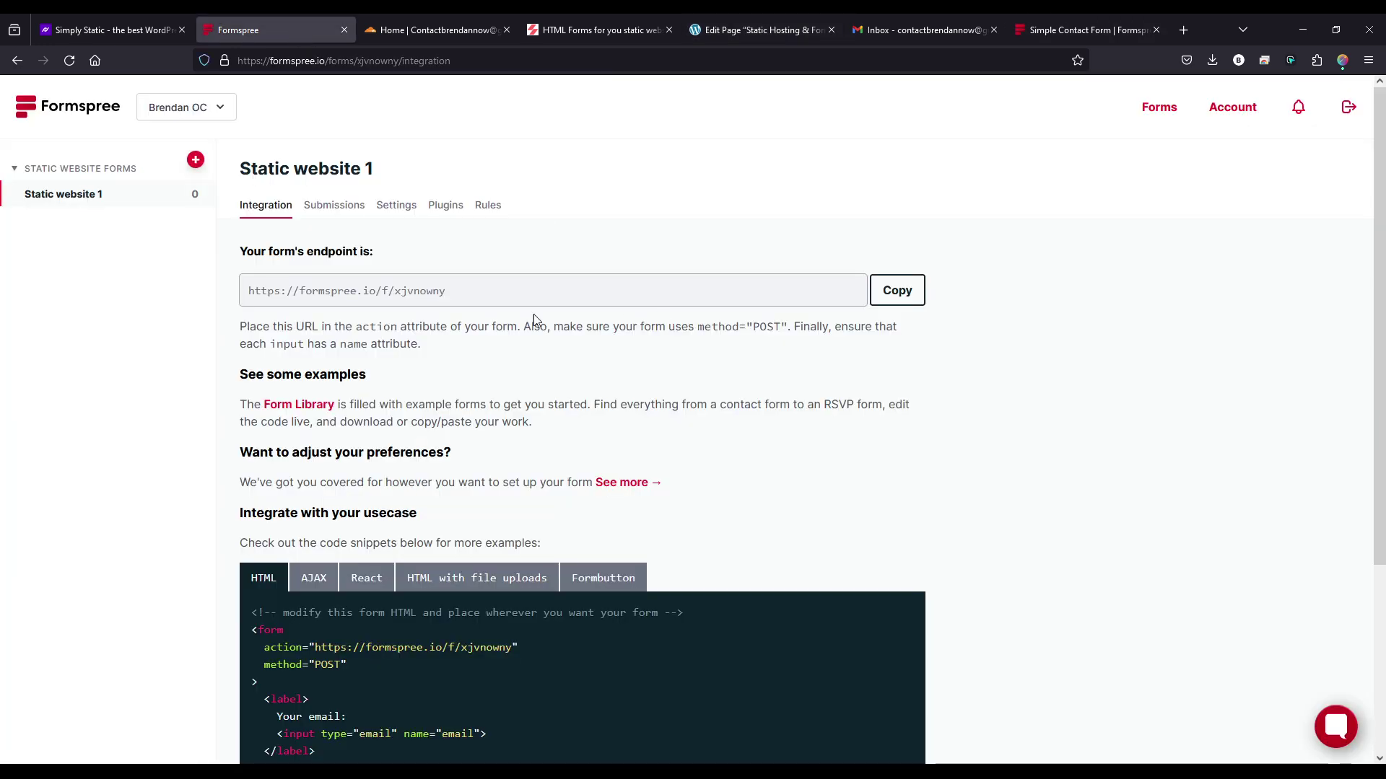
pyautogui.doubleClick(404, 292)
pyautogui.hotkey('ctrl', 'c')
pyautogui.click(769, 30)
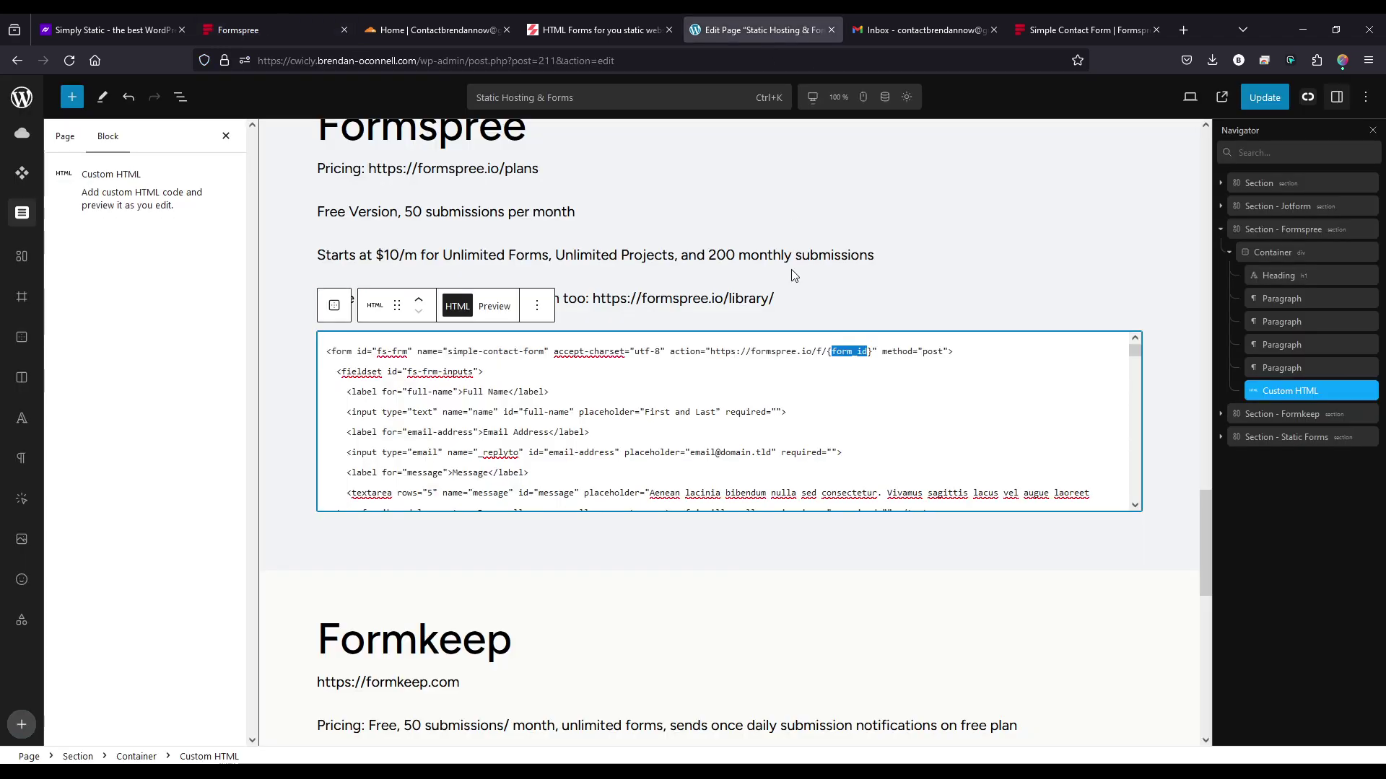
pyautogui.moveTo(873, 355); pyautogui.dragTo(828, 355)
pyautogui.hotkey('ctrl', 'v')
pyautogui.click(911, 366)
pyautogui.click(494, 307)
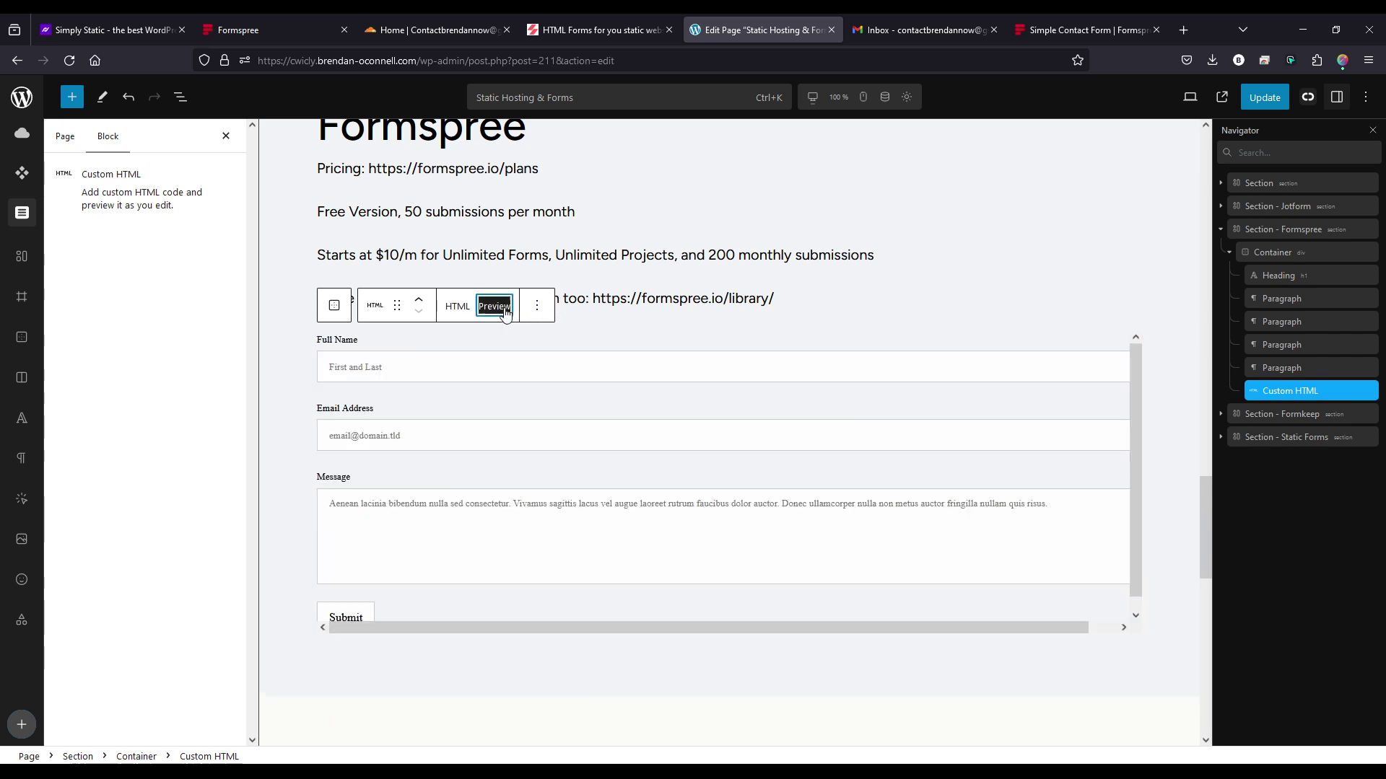
pyautogui.click(1265, 97)
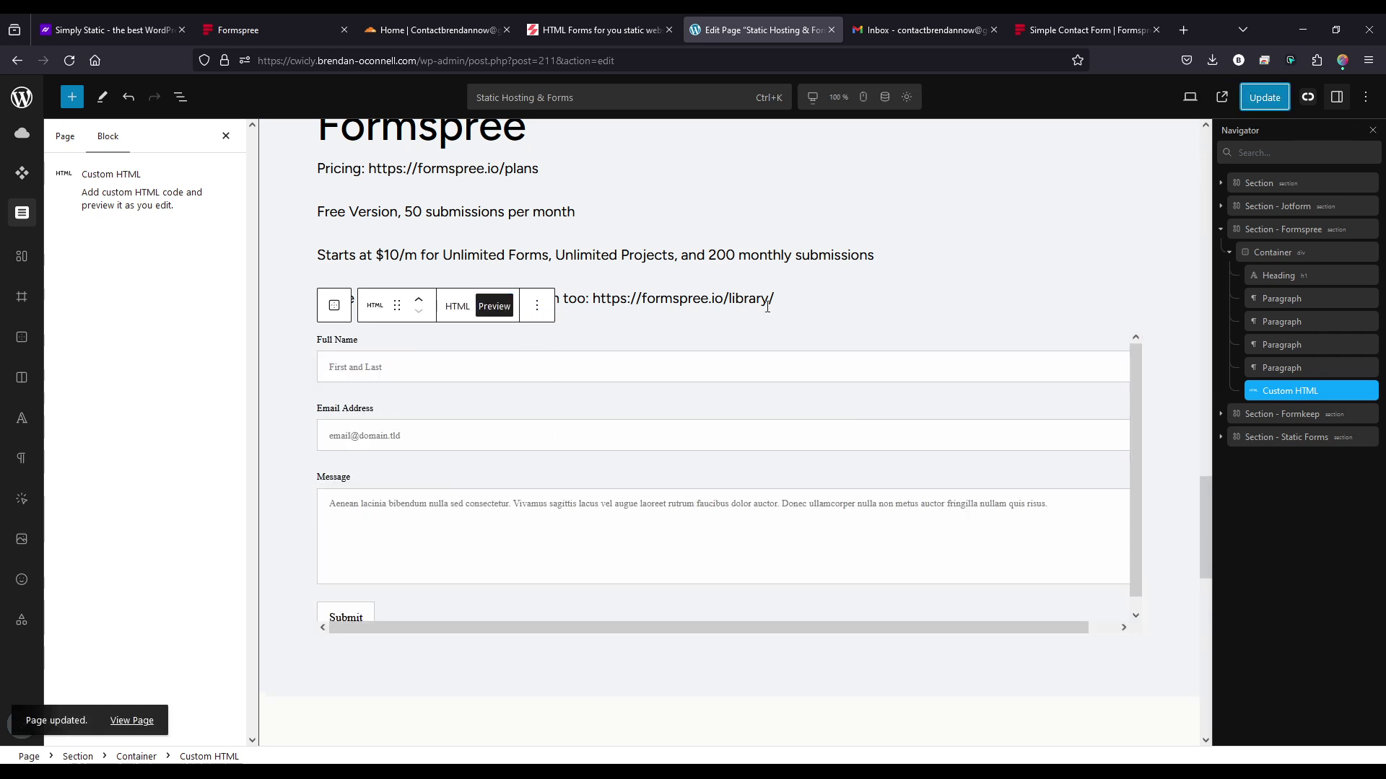
# - Delete the Simply Static plugin and its data from the installed plugins list
pyautogui.click(24, 104)
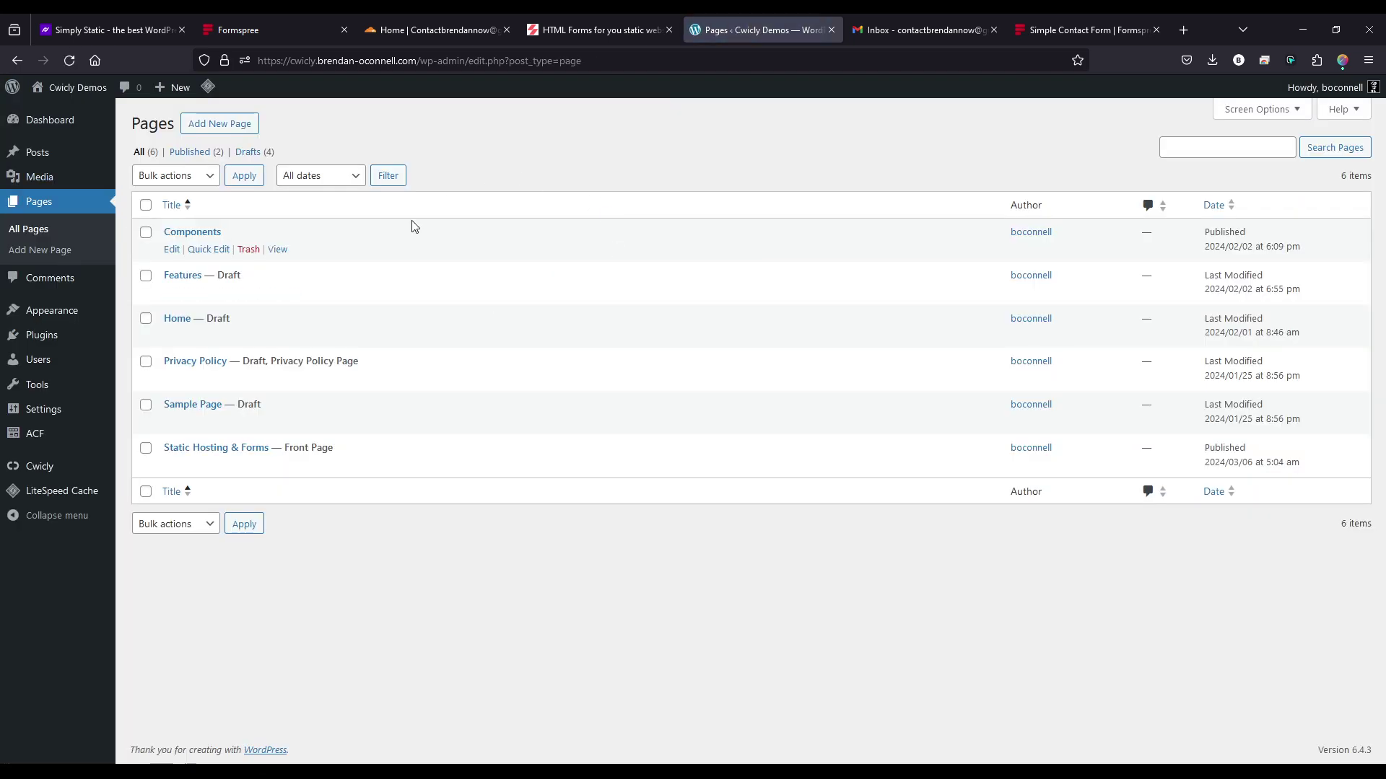
pyautogui.click(41, 335)
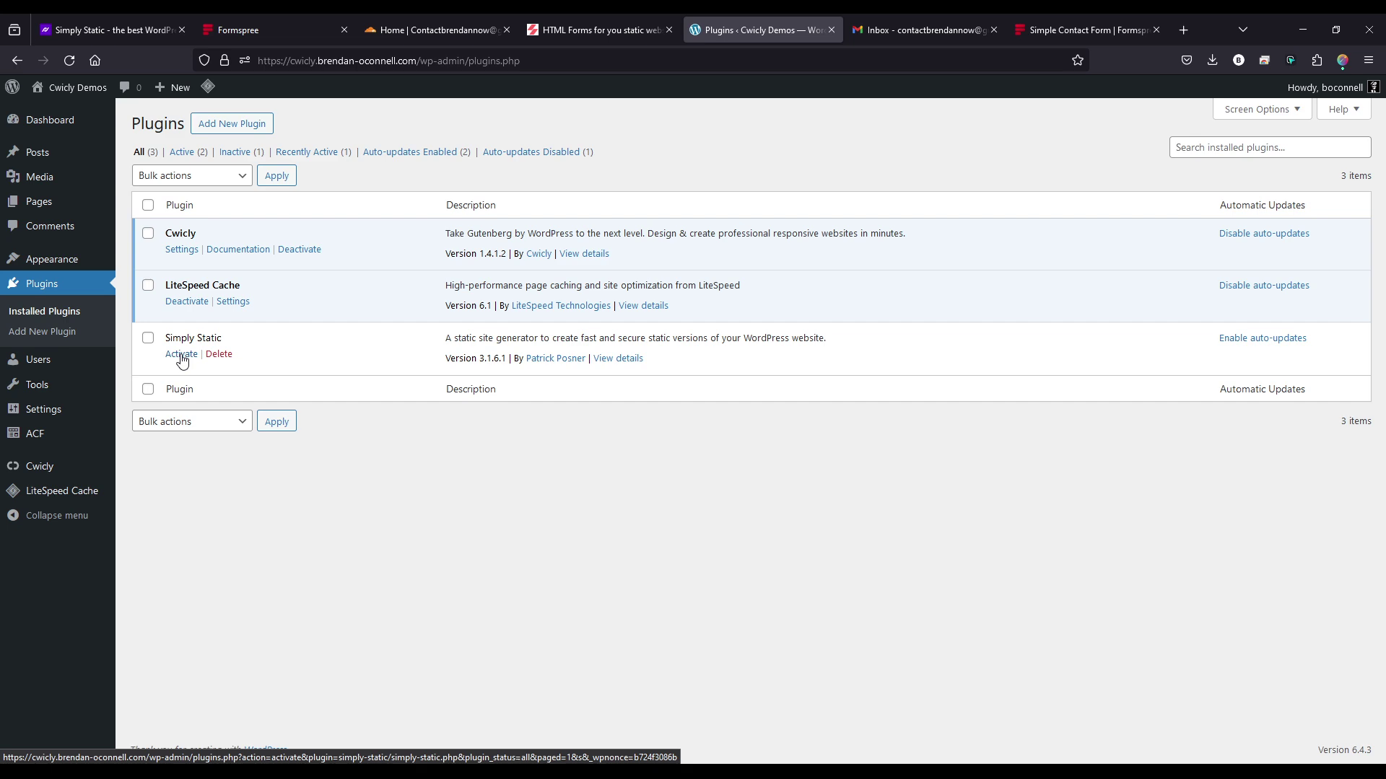
pyautogui.click(208, 356)
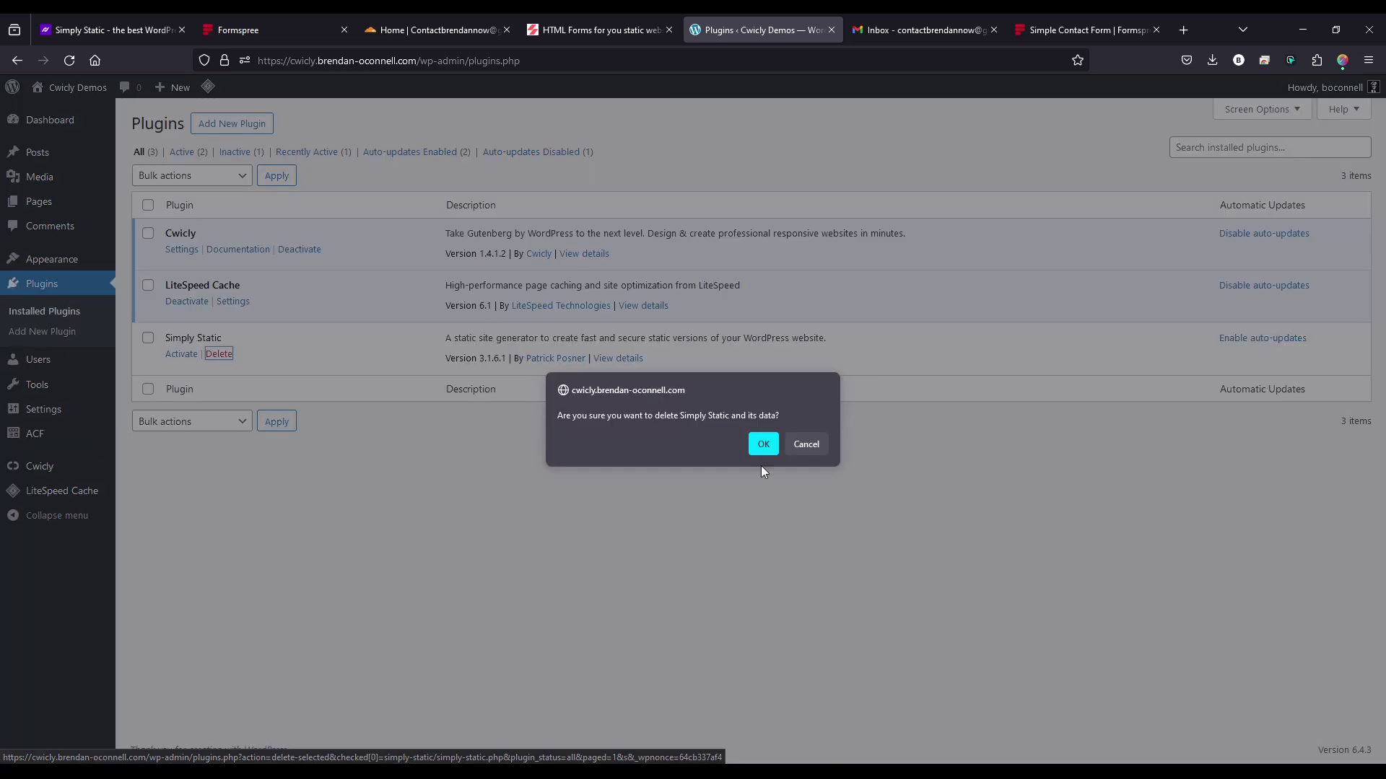
pyautogui.click(761, 443)
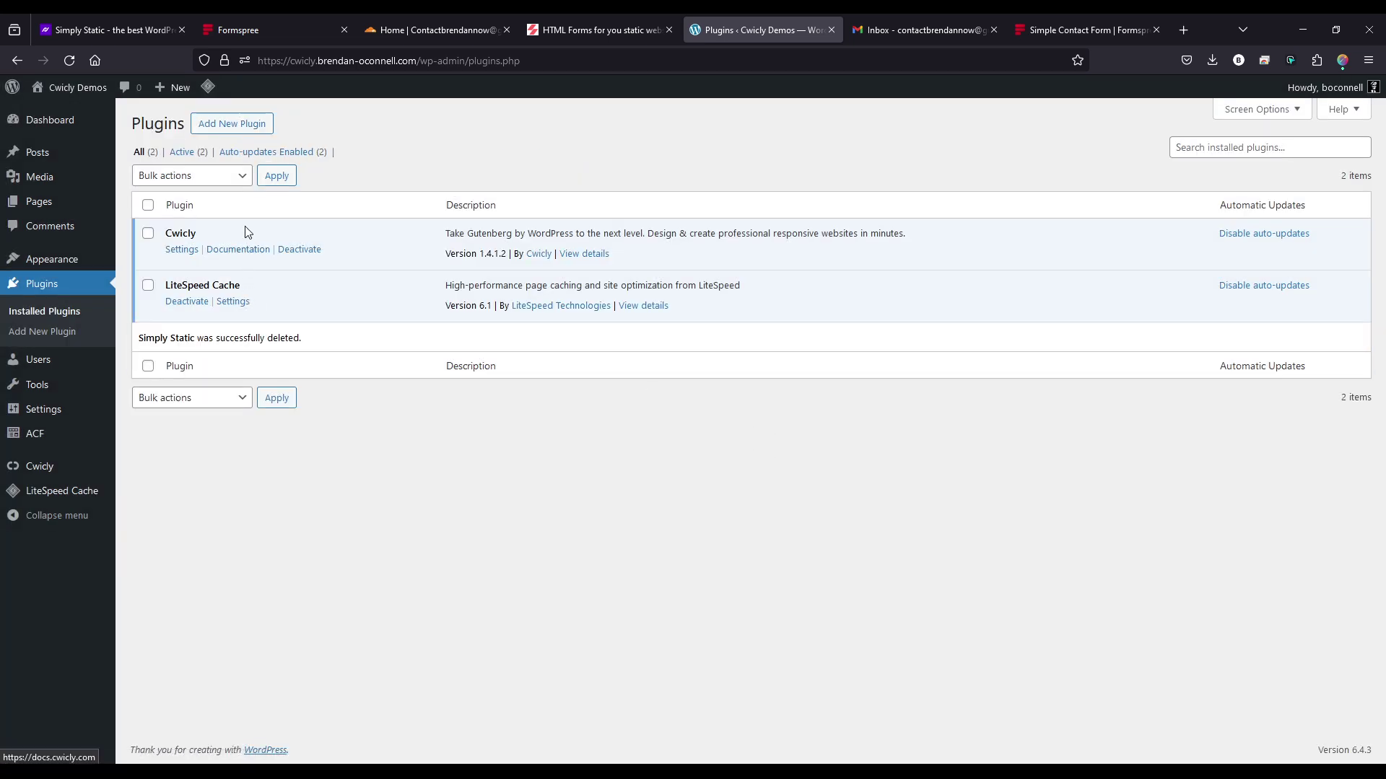
# - Search the plugin directory for 'simply static', install it, and activate it
pyautogui.click(238, 127)
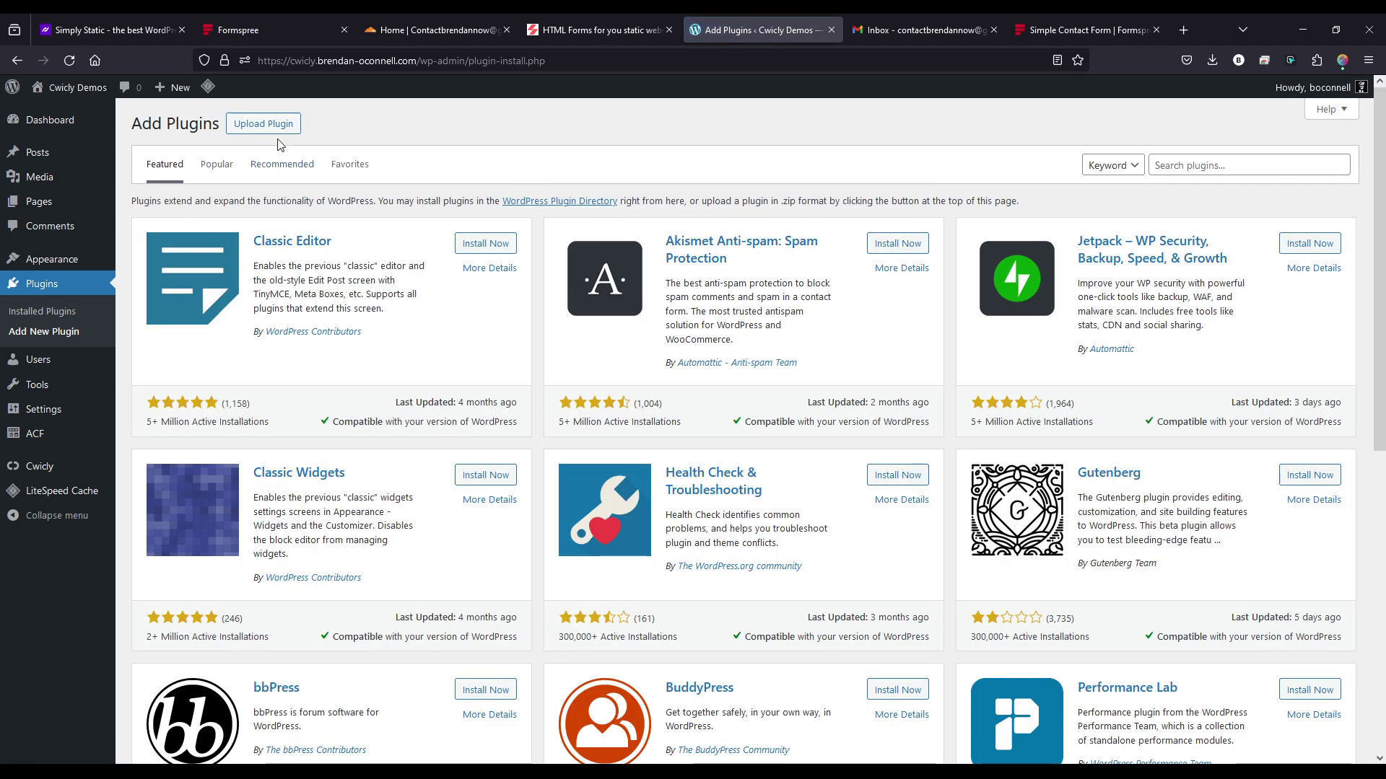
pyautogui.click(1149, 166)
pyautogui.write('simply static')
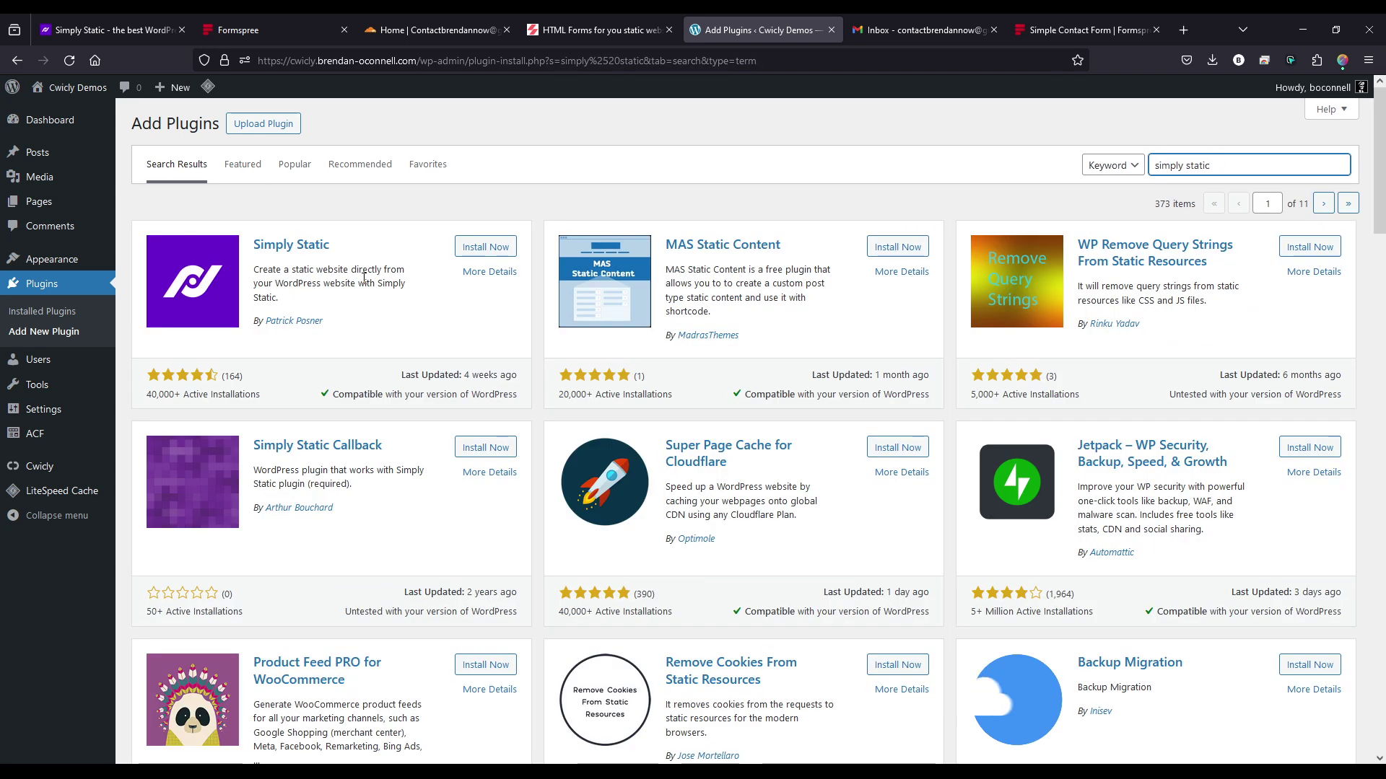
pyautogui.click(465, 247)
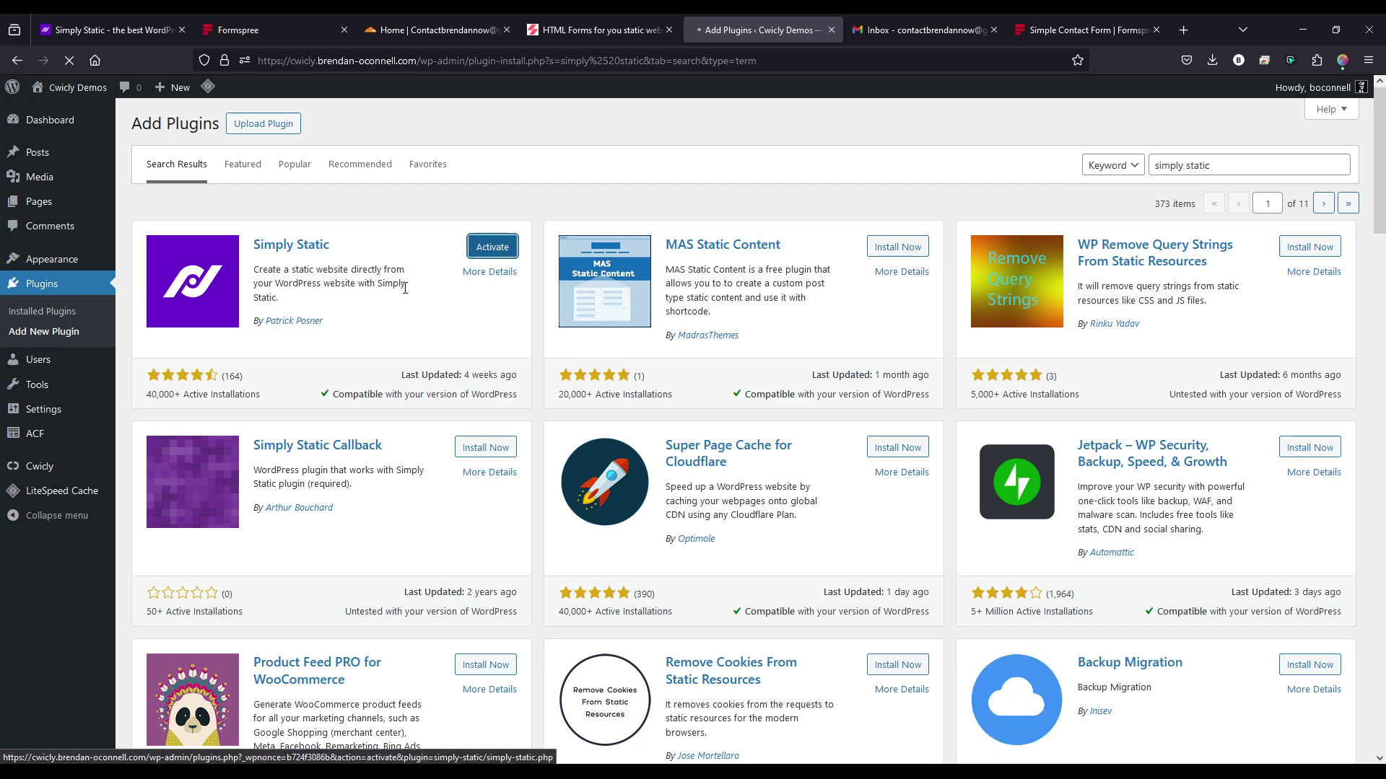
pyautogui.click(487, 245)
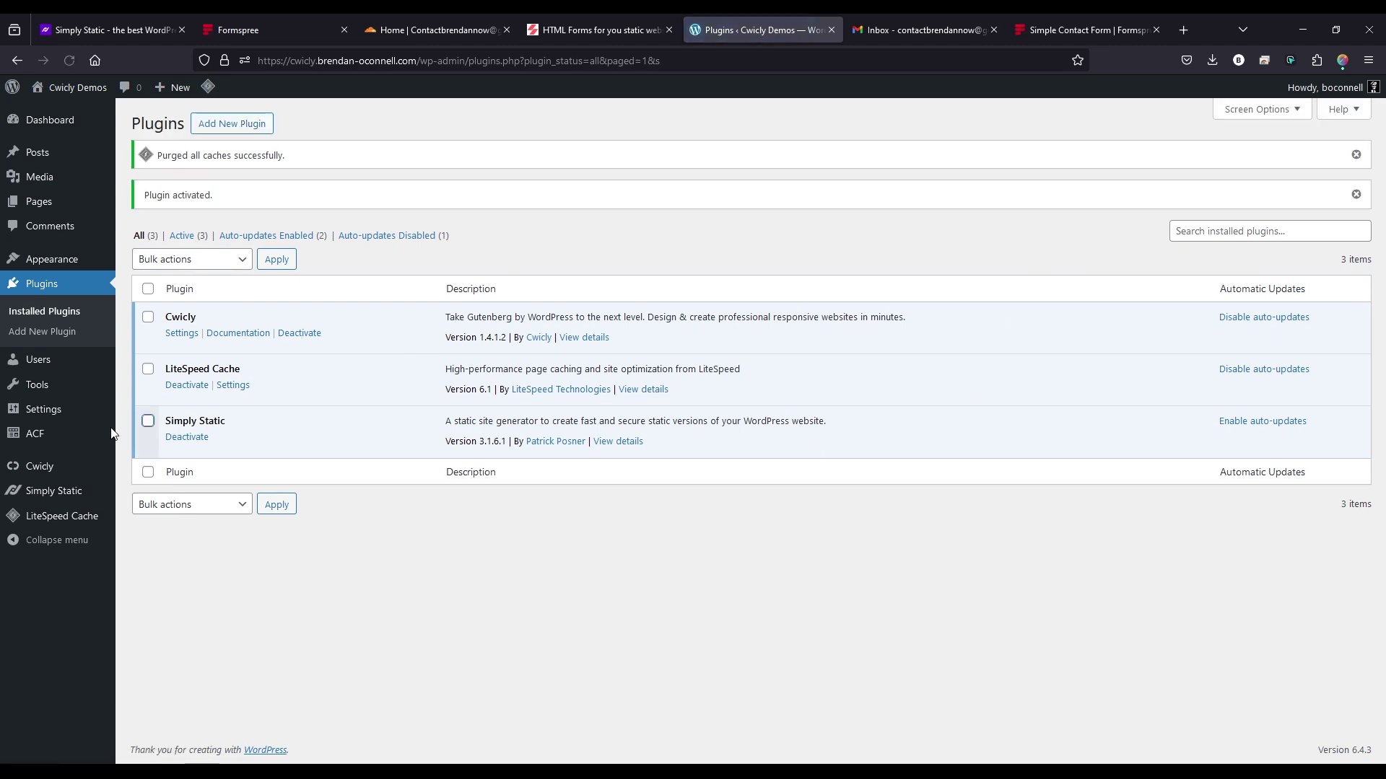
# - Generate Simply Static's export, then reload, log out and back in to view the finished 29/29 export
pyautogui.click(60, 501)
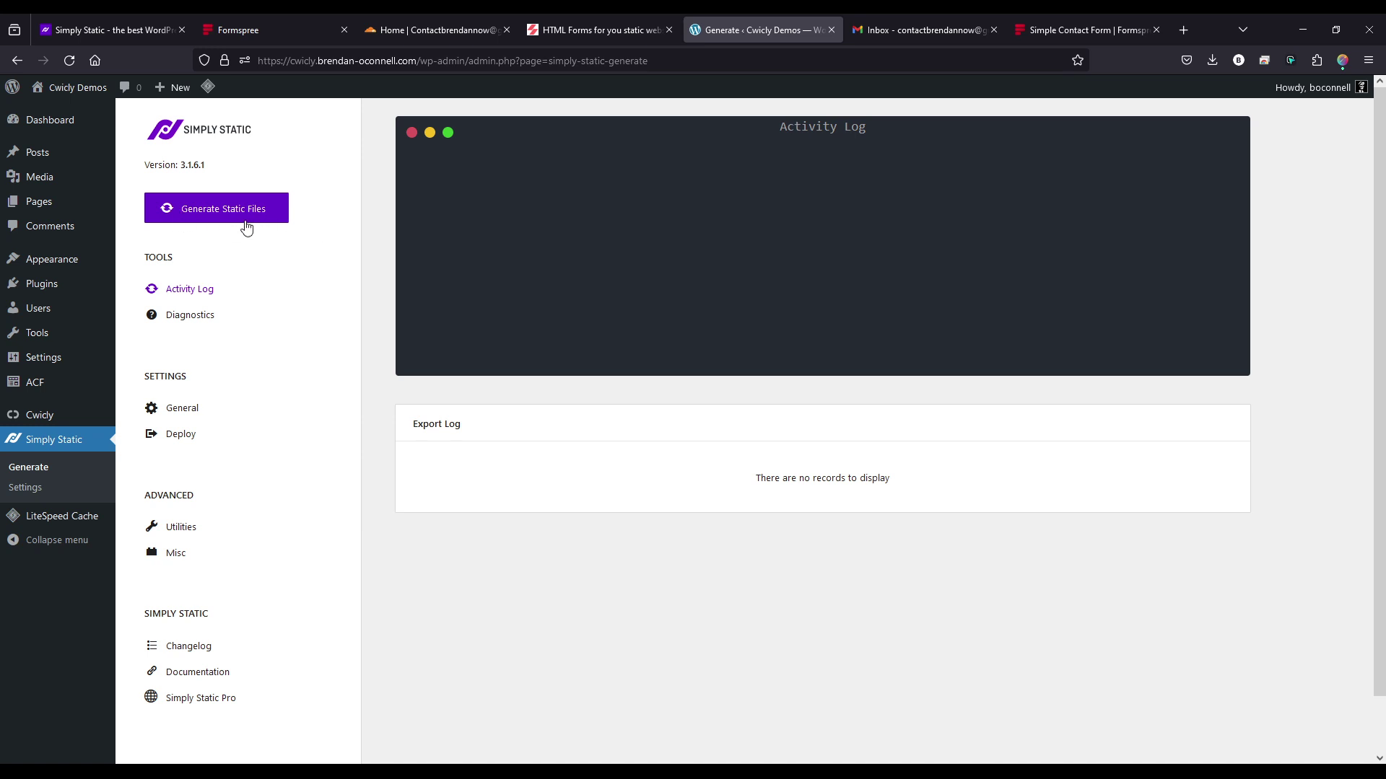
pyautogui.click(185, 216)
pyautogui.click(69, 61)
pyautogui.moveTo(1313, 87)
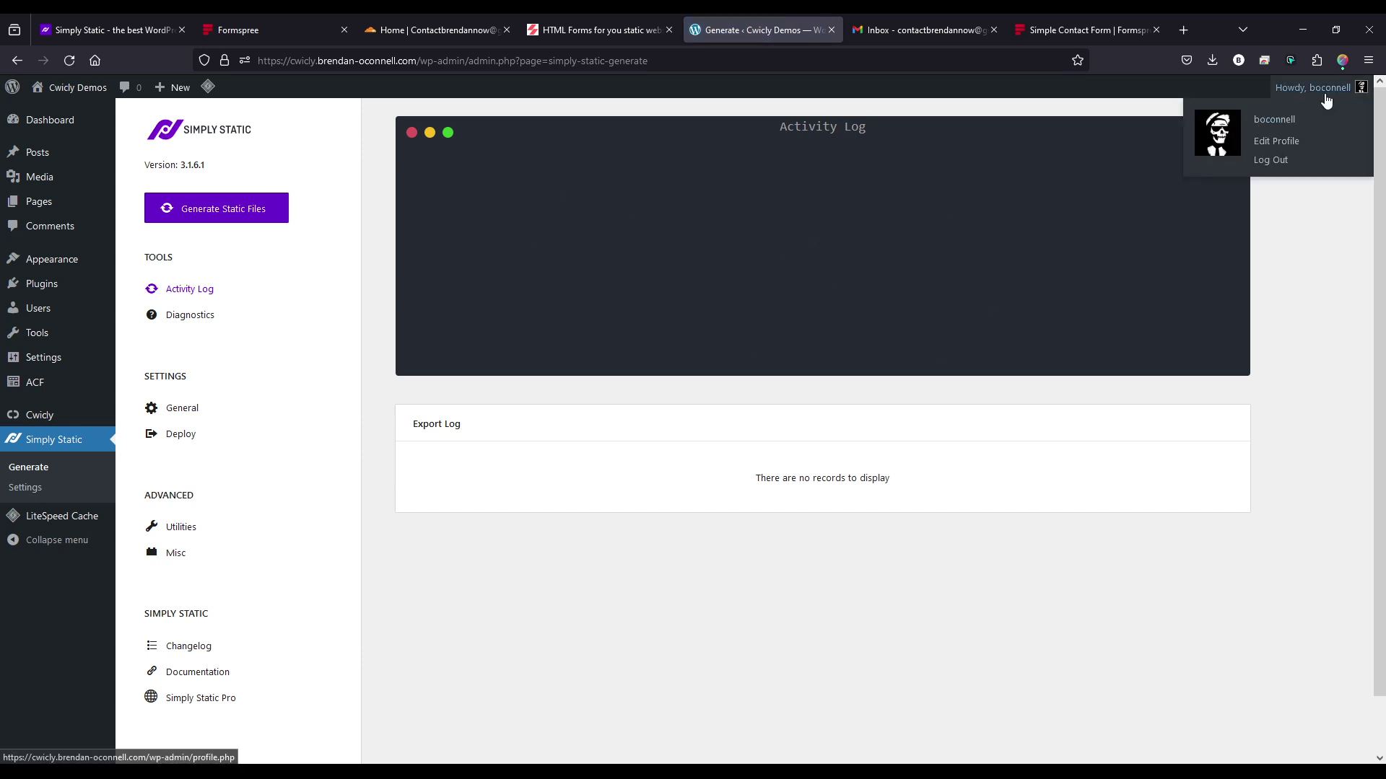
pyautogui.click(1284, 162)
pyautogui.click(678, 350)
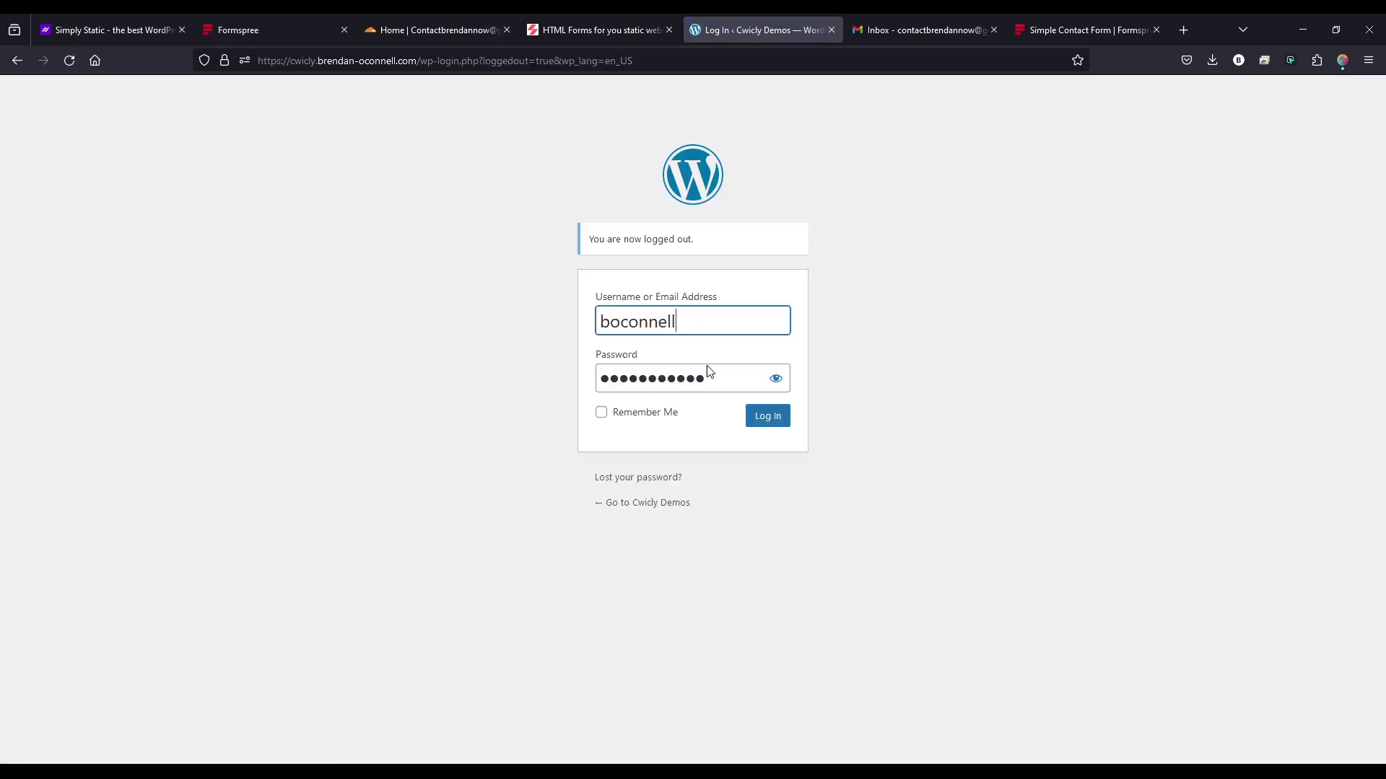
pyautogui.click(778, 423)
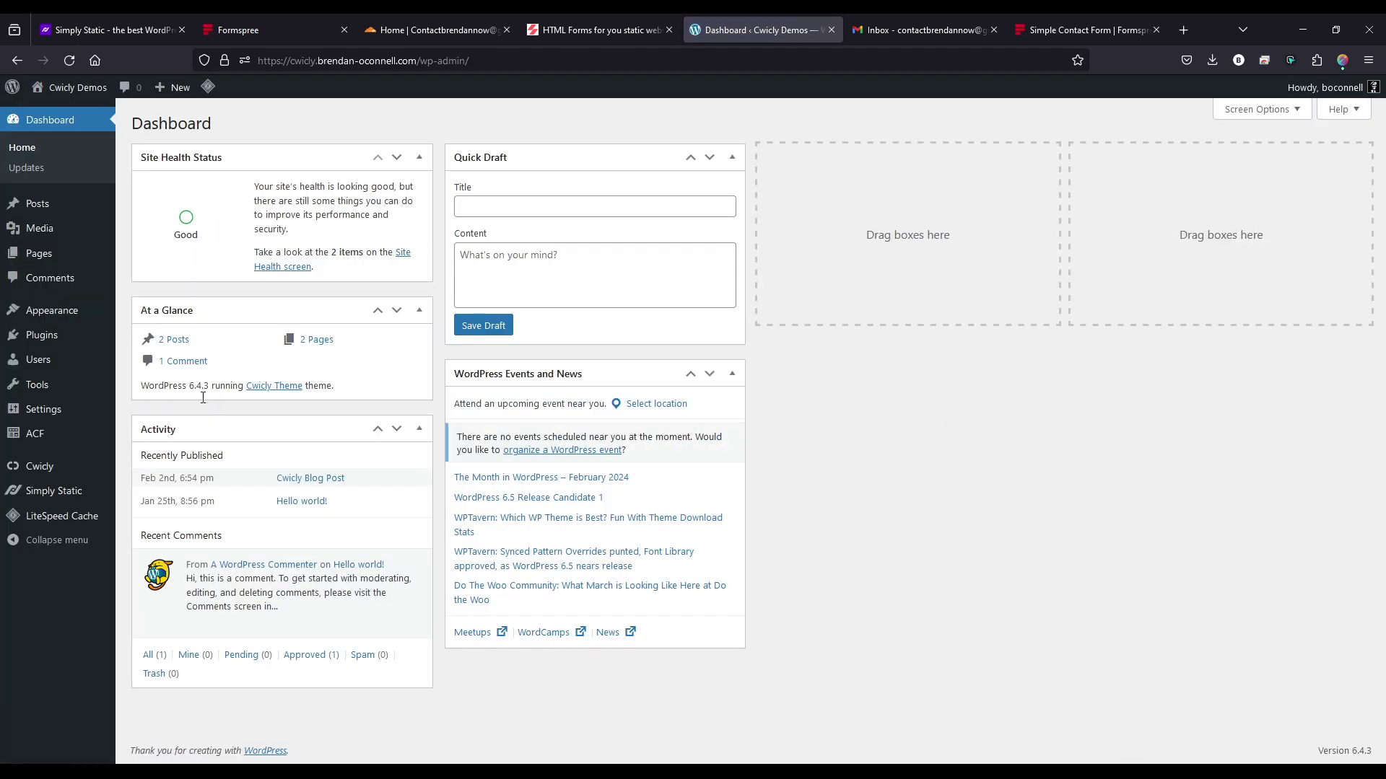
pyautogui.click(40, 494)
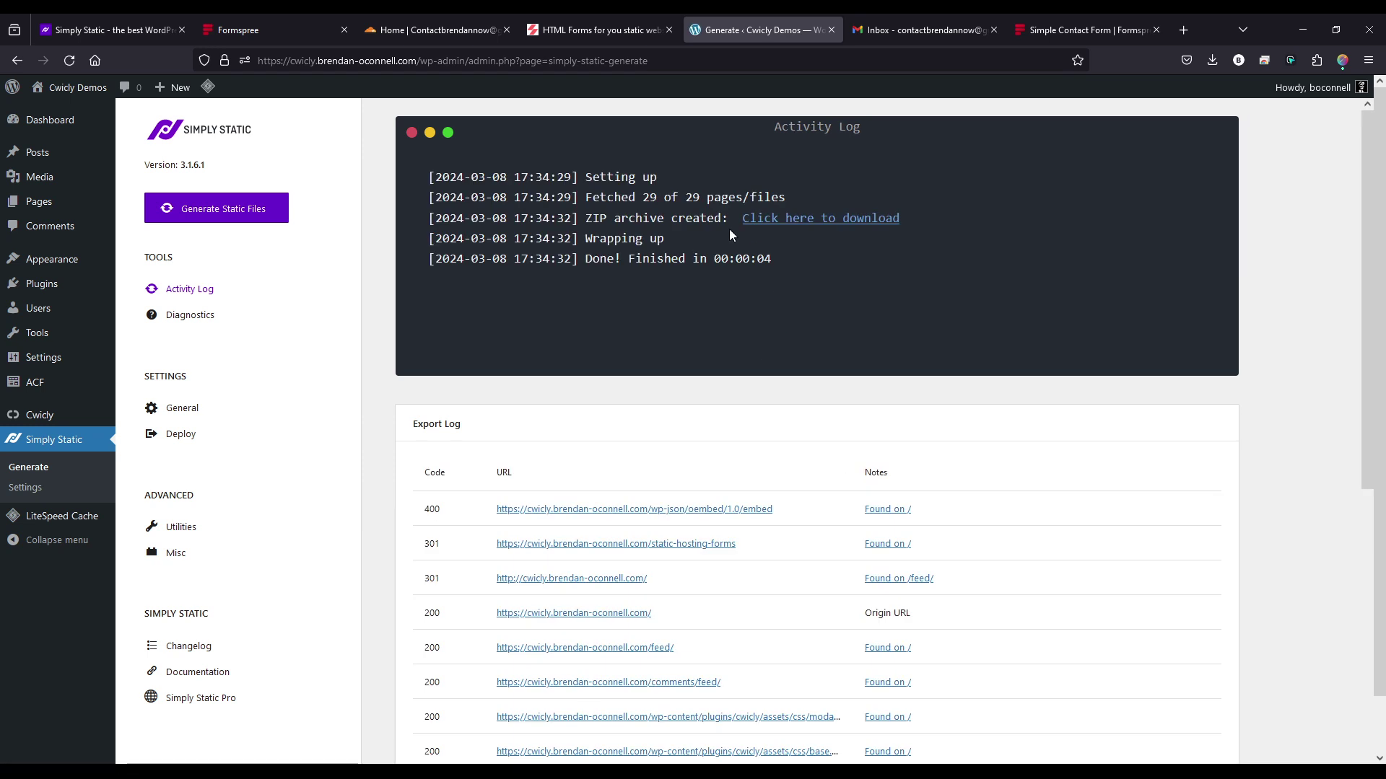
# - Review the fetched-page count in the Export Log, then download the generated ZIP archive
pyautogui.moveTo(635, 197); pyautogui.dragTo(648, 197)
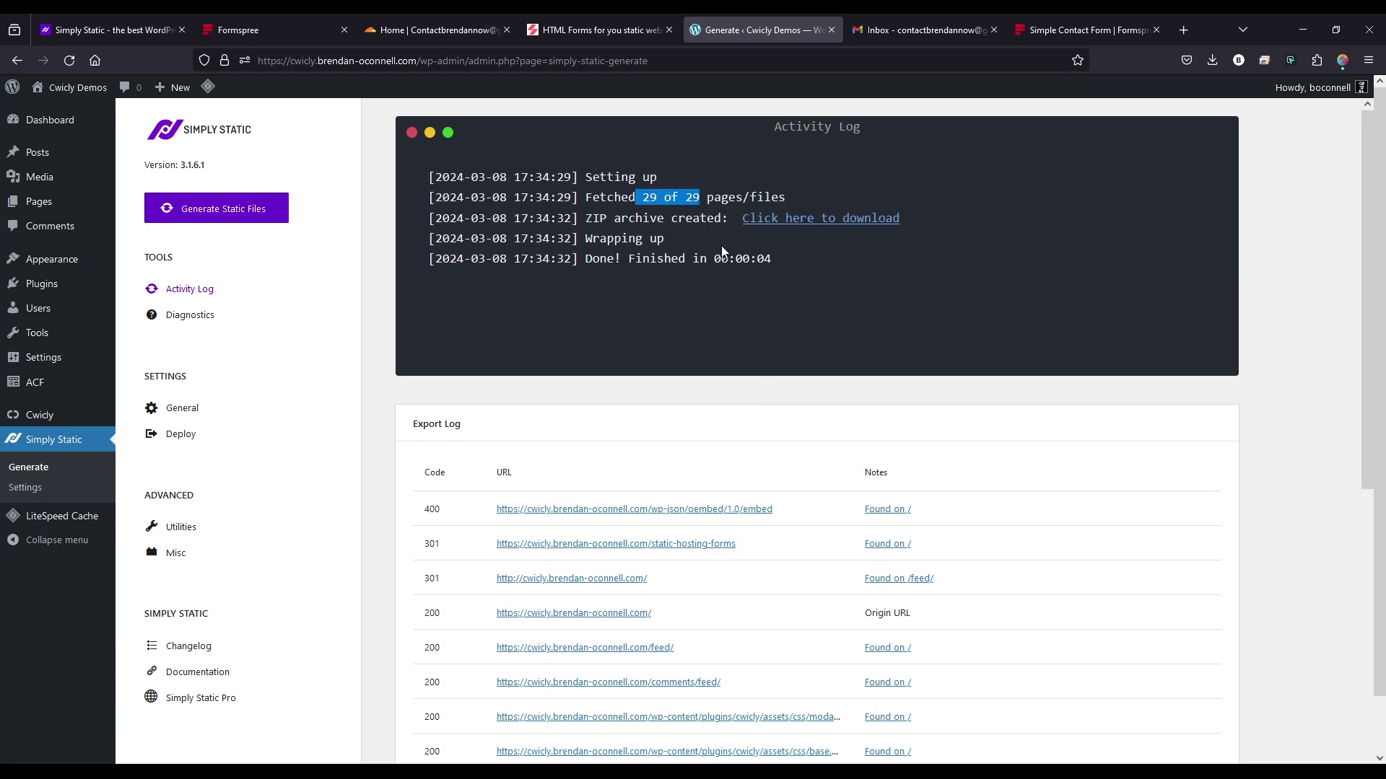
pyautogui.scroll(-4, 715, 444)
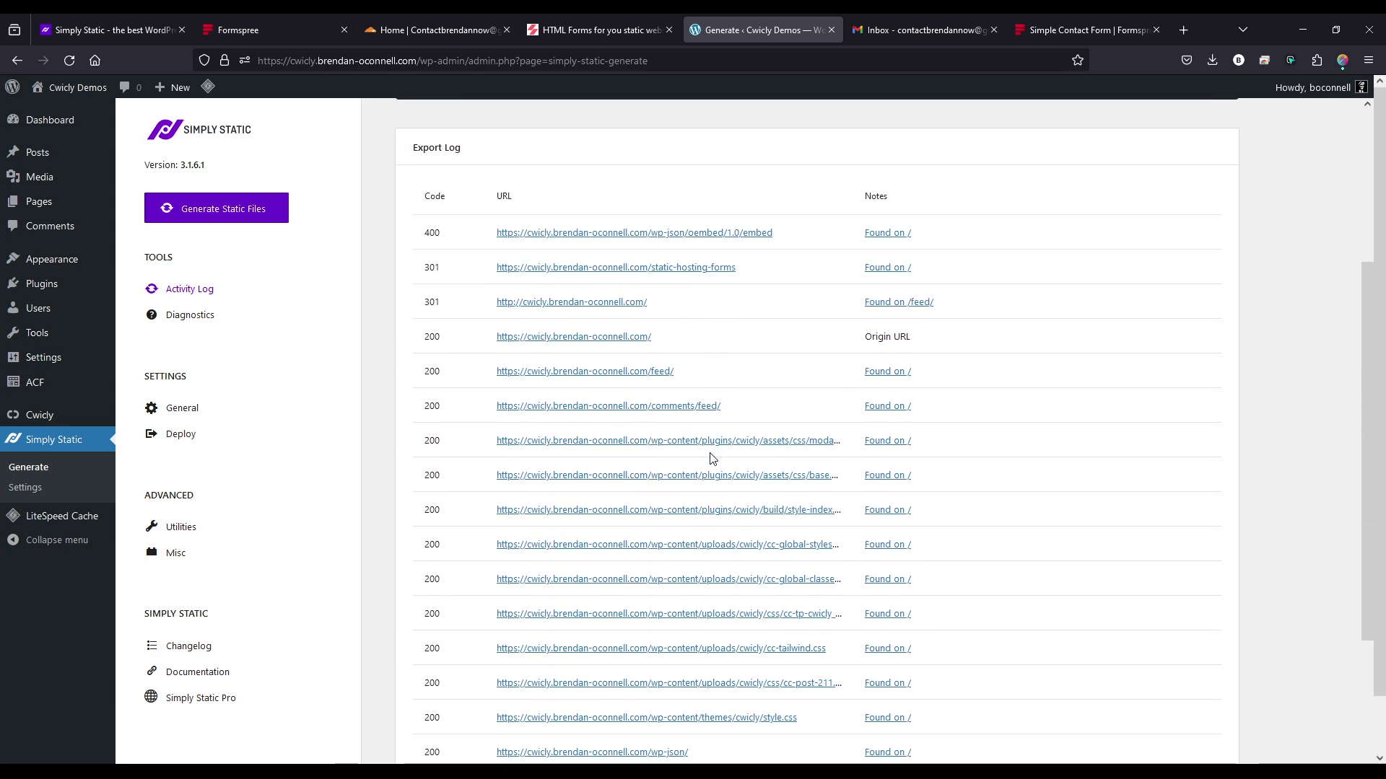
pyautogui.scroll(-1, 768, 495)
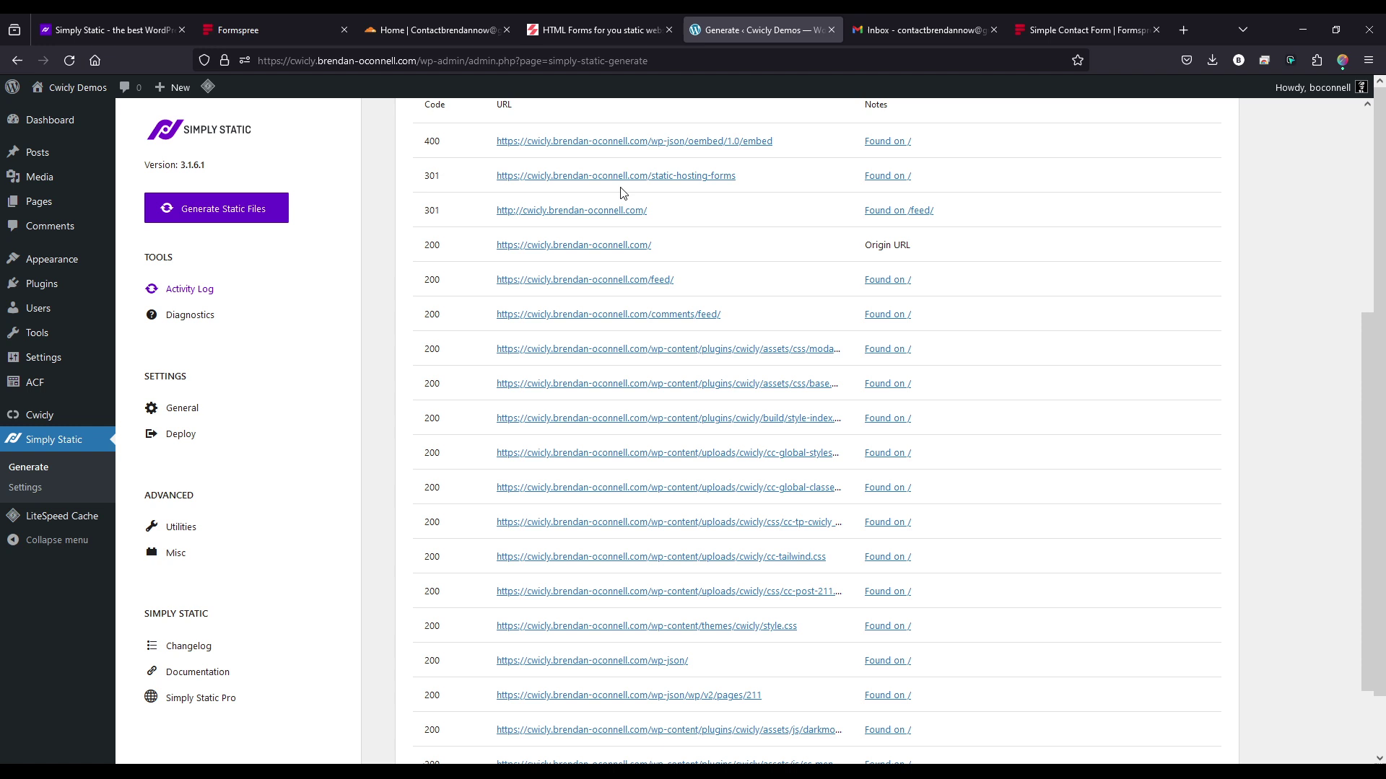
pyautogui.scroll(-2, 622, 346)
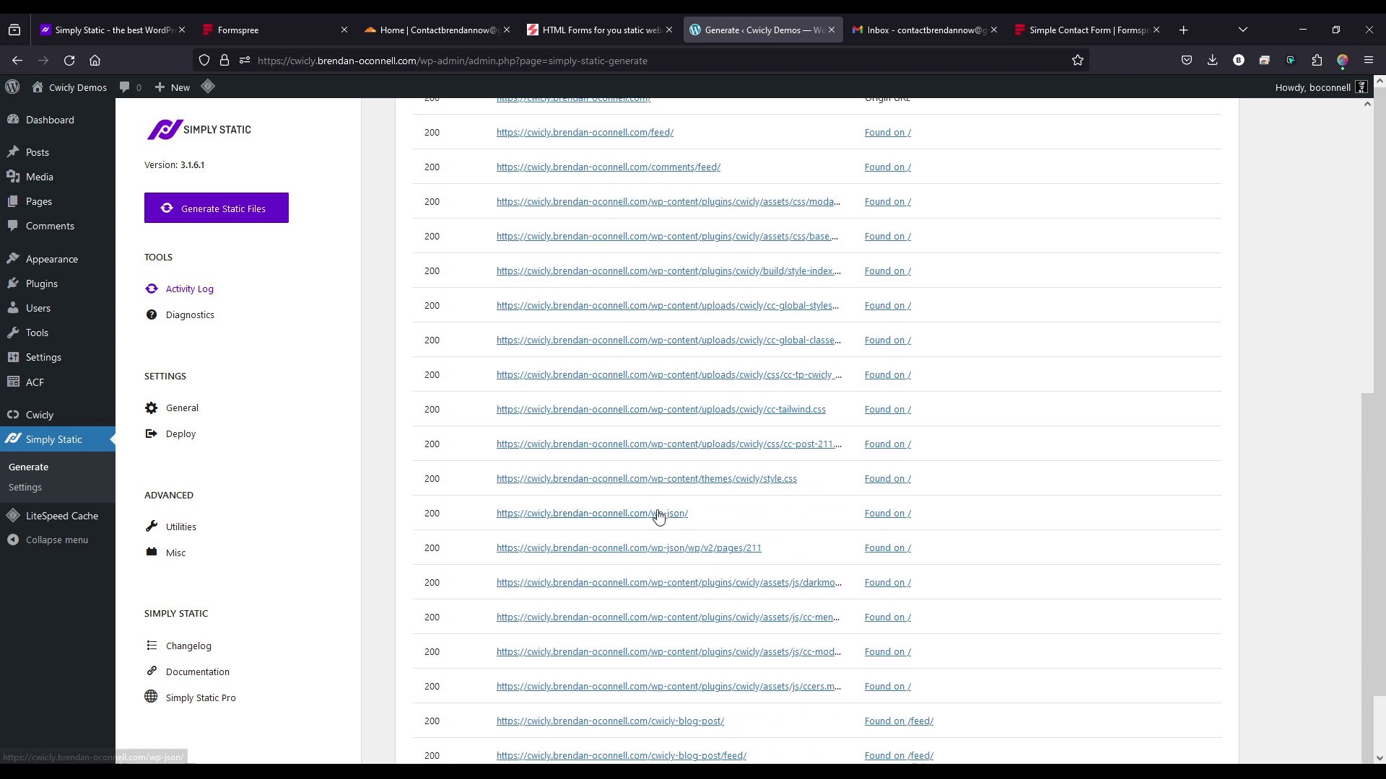
pyautogui.scroll(-1, 779, 508)
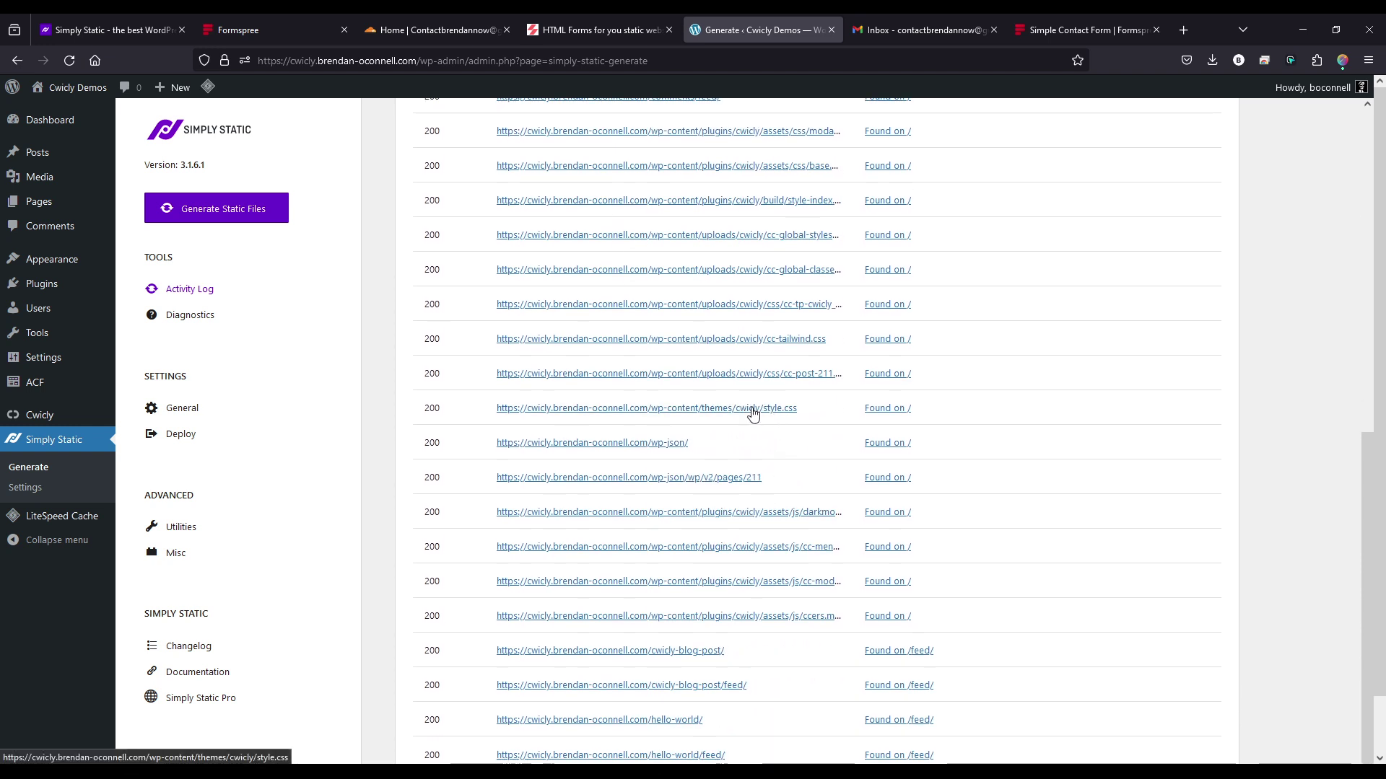
pyautogui.scroll(-1, 799, 433)
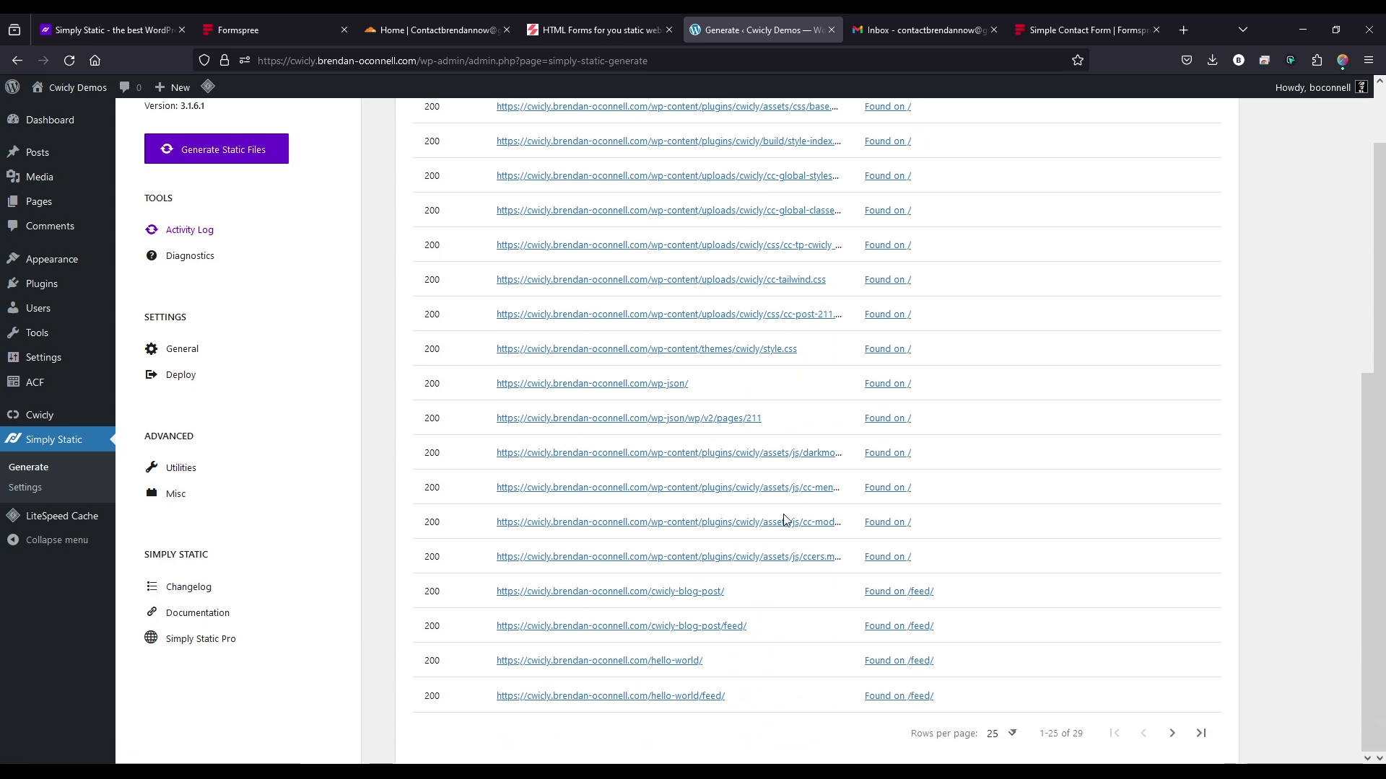
pyautogui.scroll(9, 786, 520)
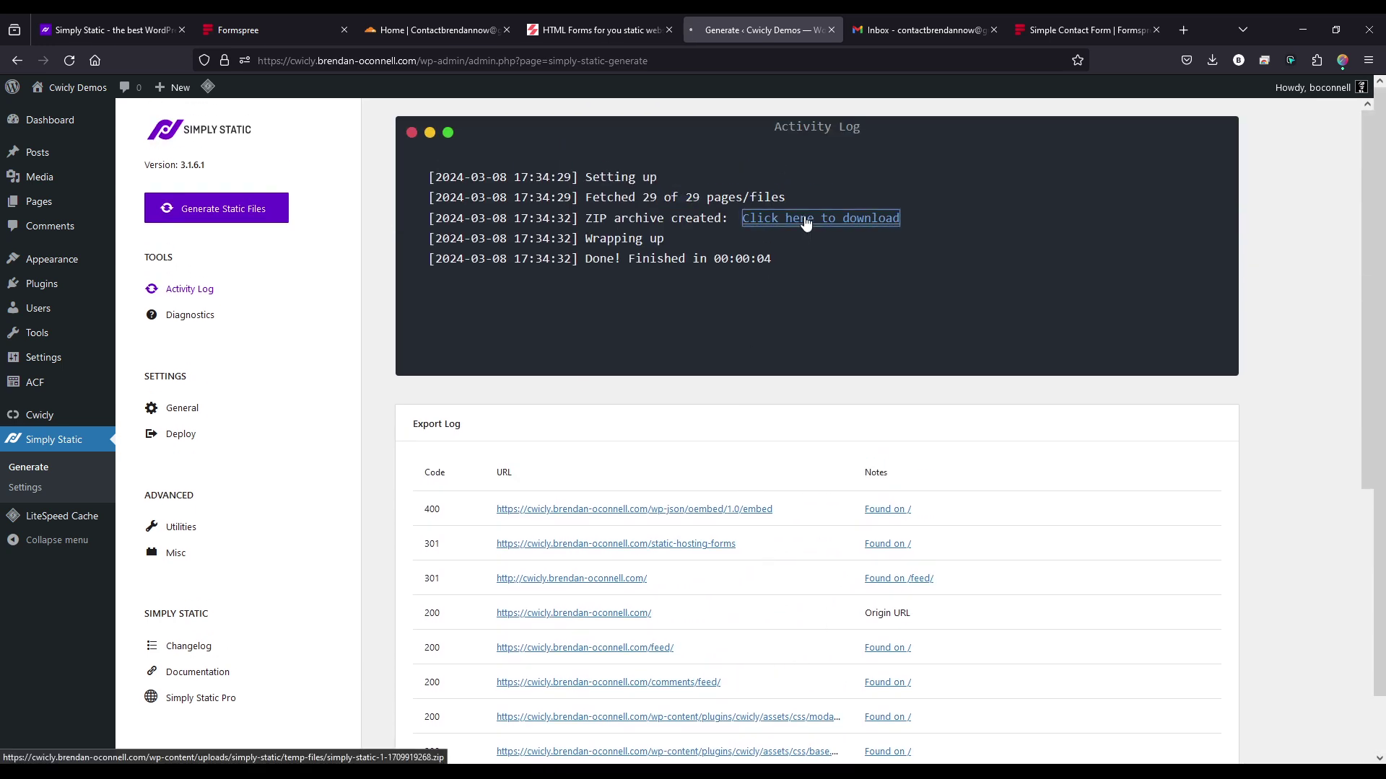
pyautogui.click(806, 220)
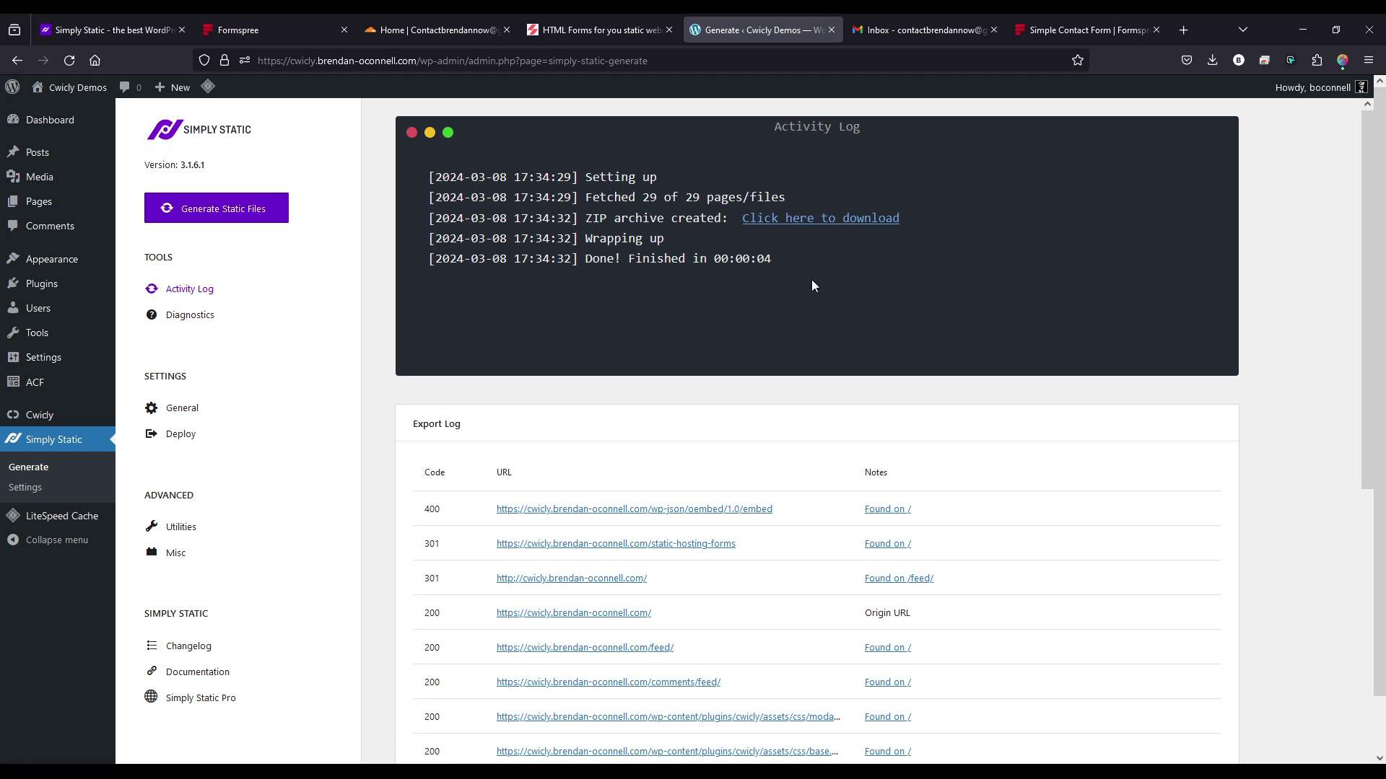
# - Open Cloudflare's Workers & Pages, Pages tab, highlighting the Git import and direct upload options
pyautogui.click(407, 29)
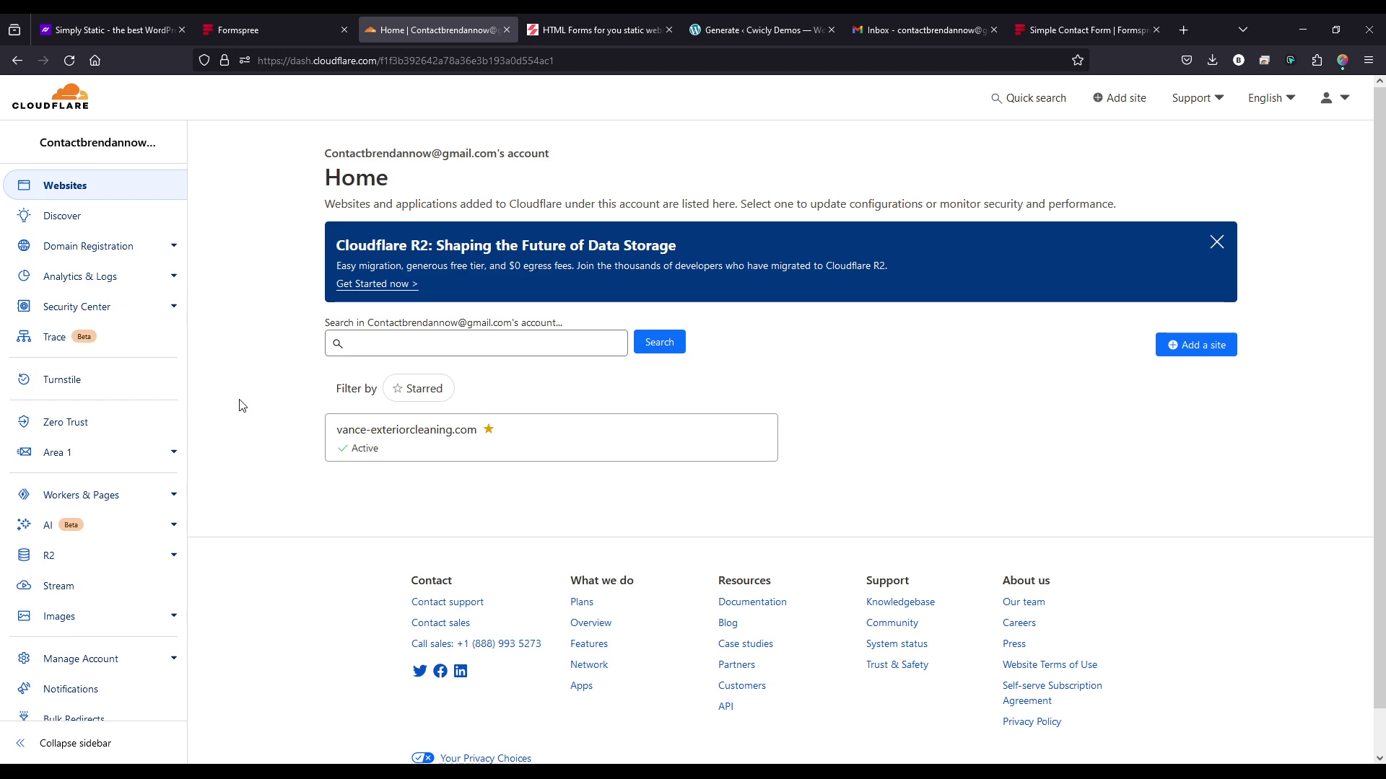
pyautogui.click(100, 503)
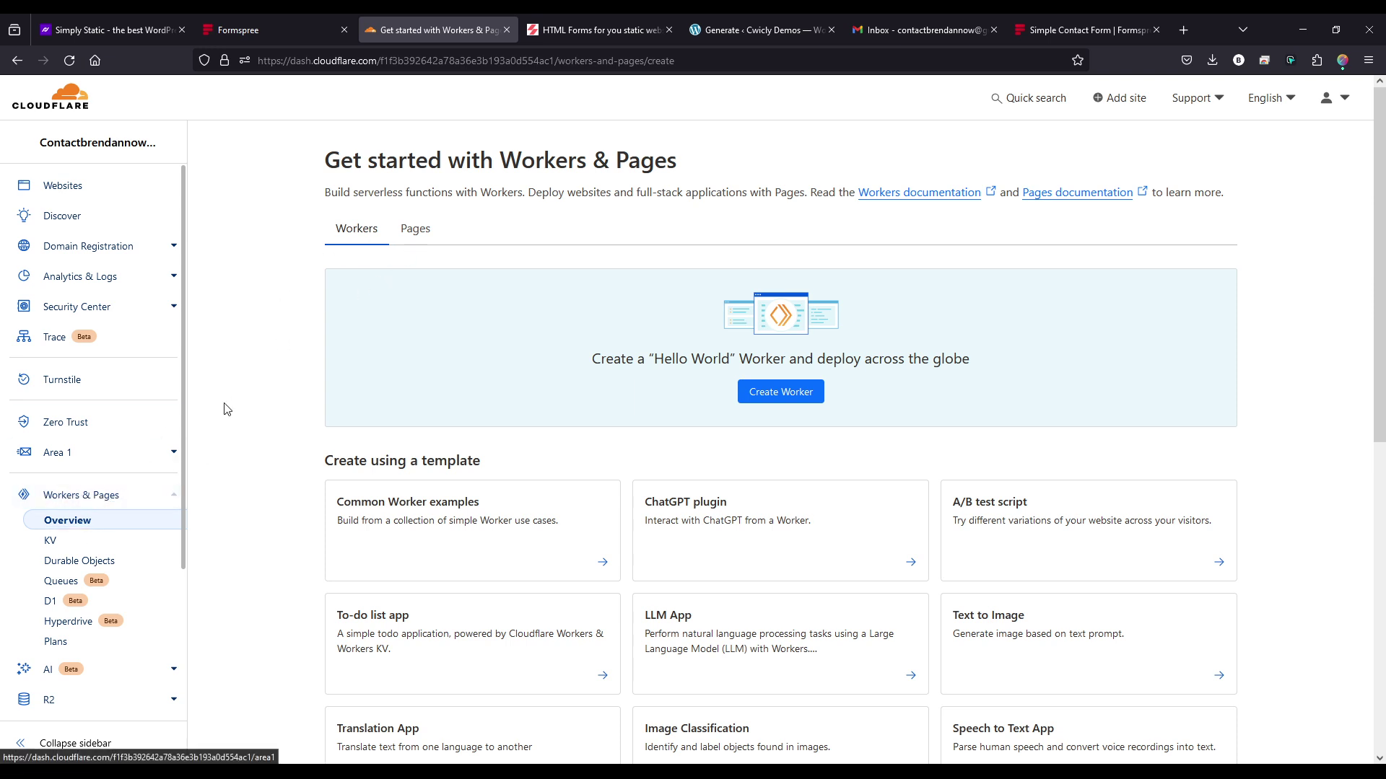
pyautogui.click(416, 228)
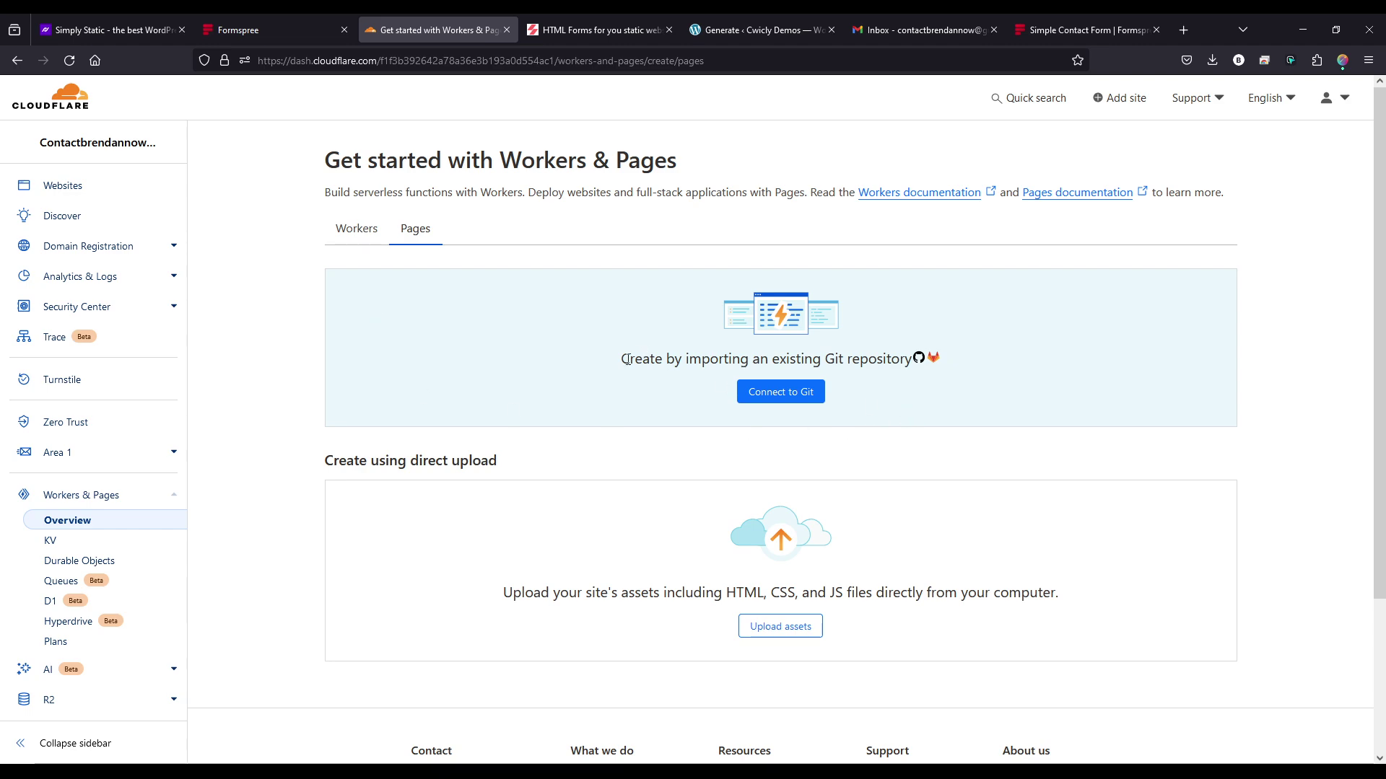
pyautogui.moveTo(623, 360); pyautogui.dragTo(914, 360)
pyautogui.click(926, 403)
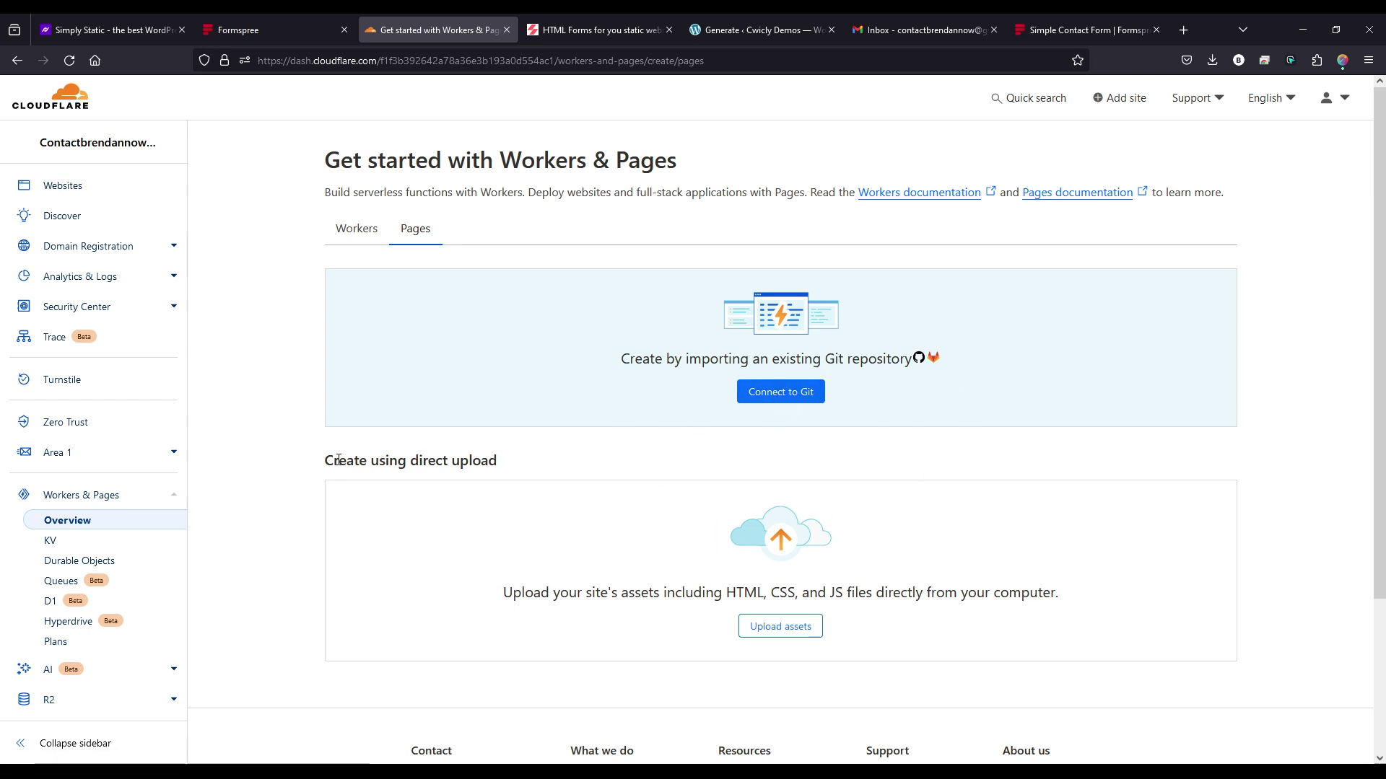
pyautogui.moveTo(324, 462); pyautogui.dragTo(553, 480)
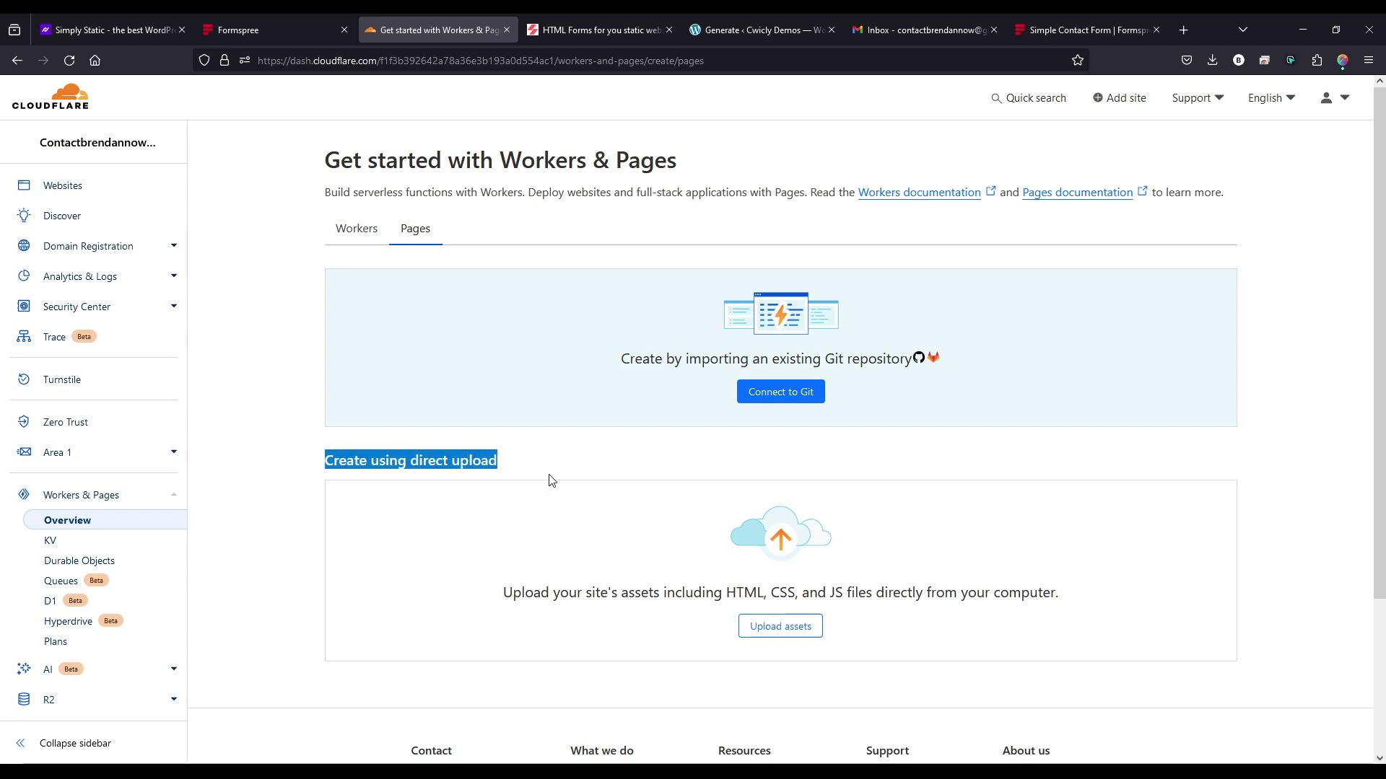
pyautogui.click(508, 474)
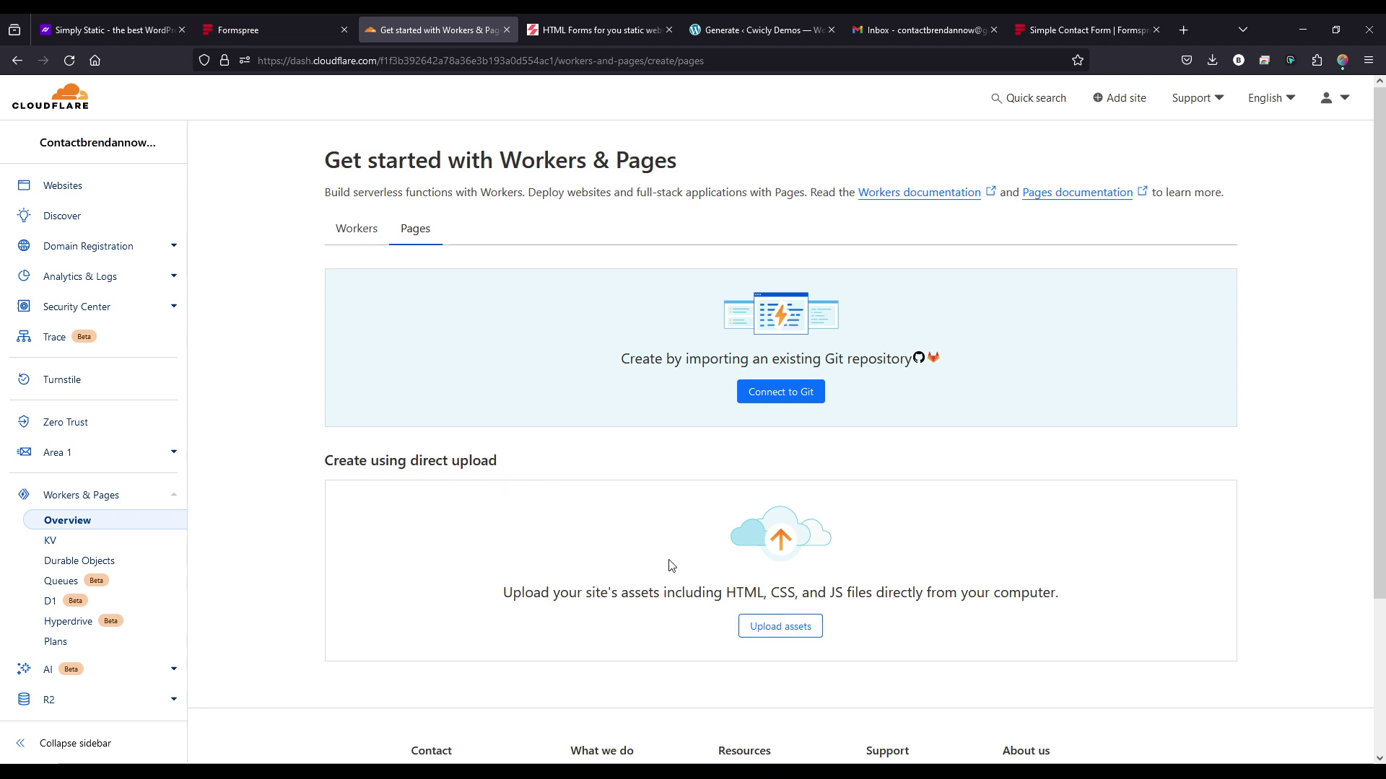
# - Create a direct-upload Pages project named 'staticwebsite' and note its pages.dev hostname
pyautogui.click(774, 640)
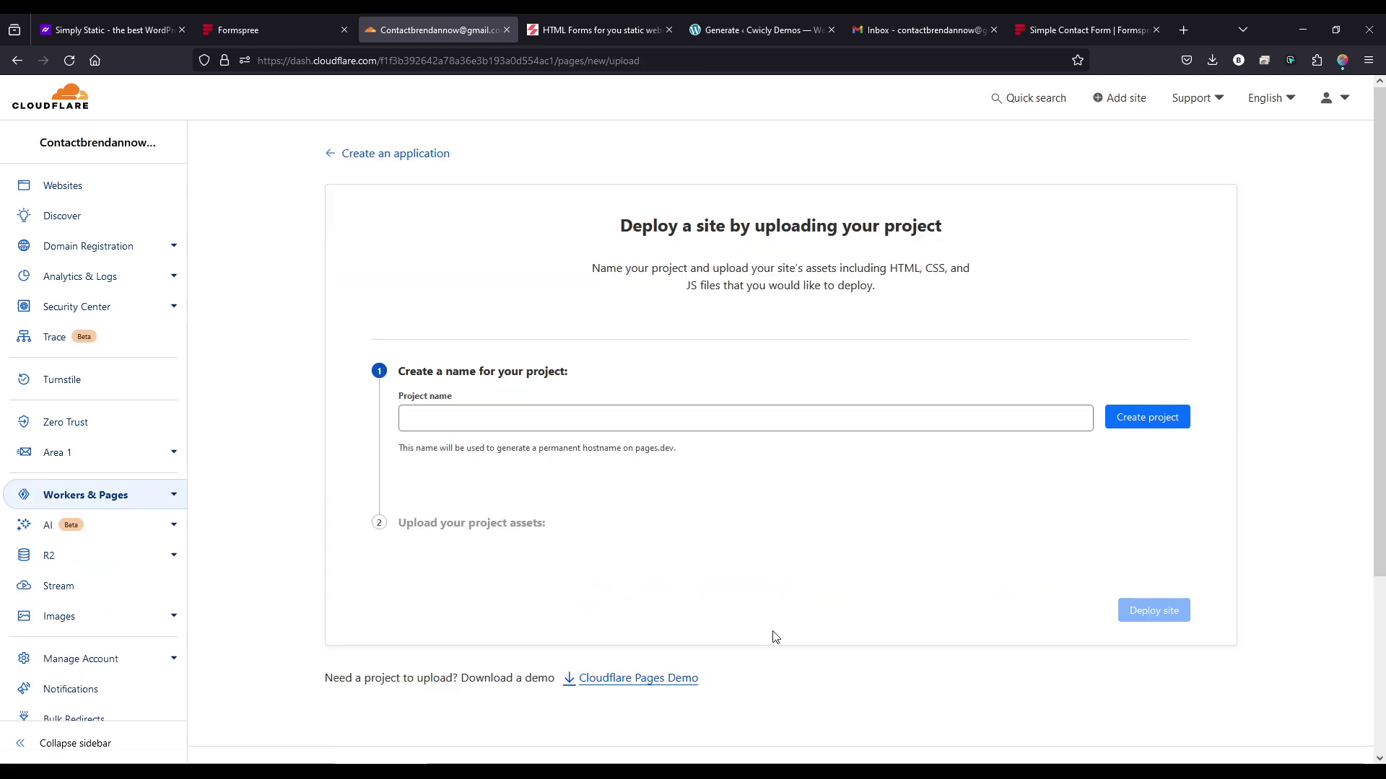
pyautogui.click(481, 423)
pyautogui.write('staticwebsite')
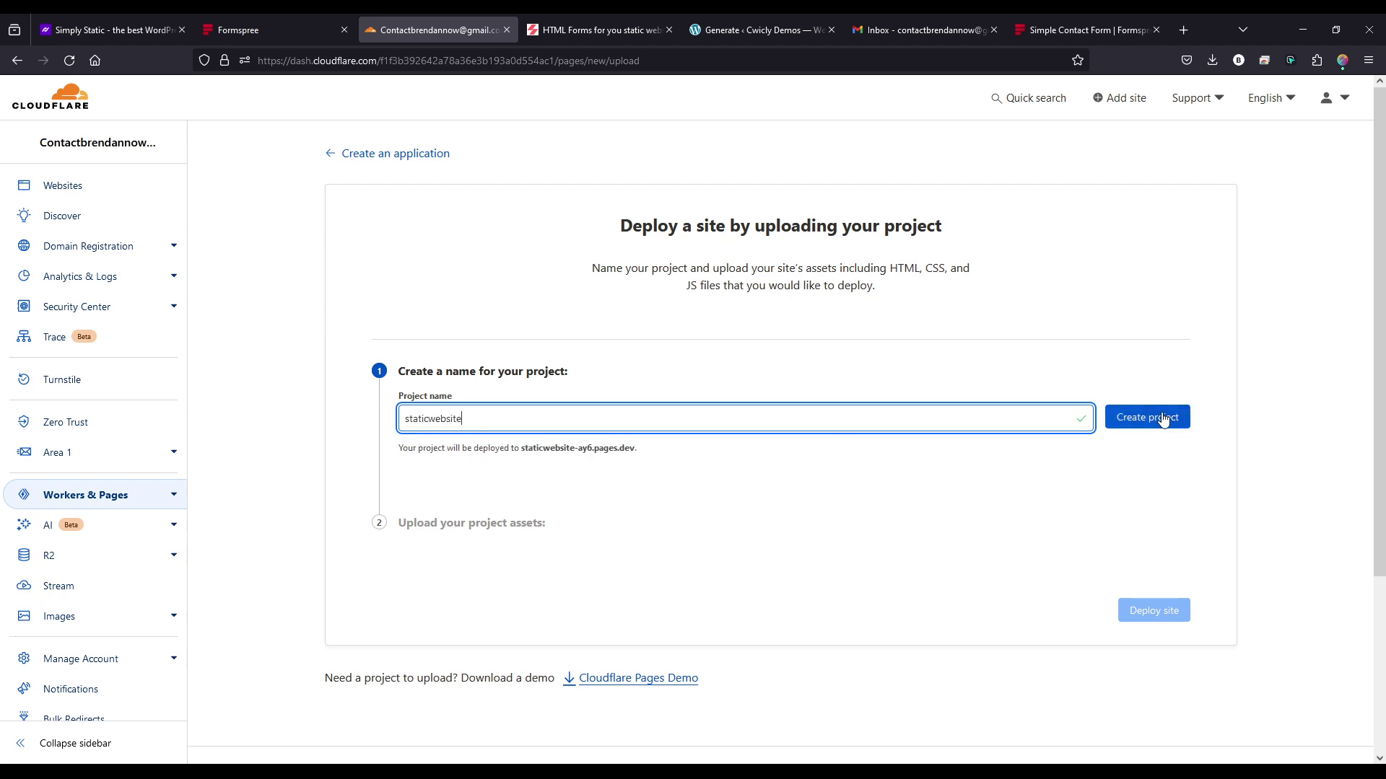
pyautogui.click(1155, 417)
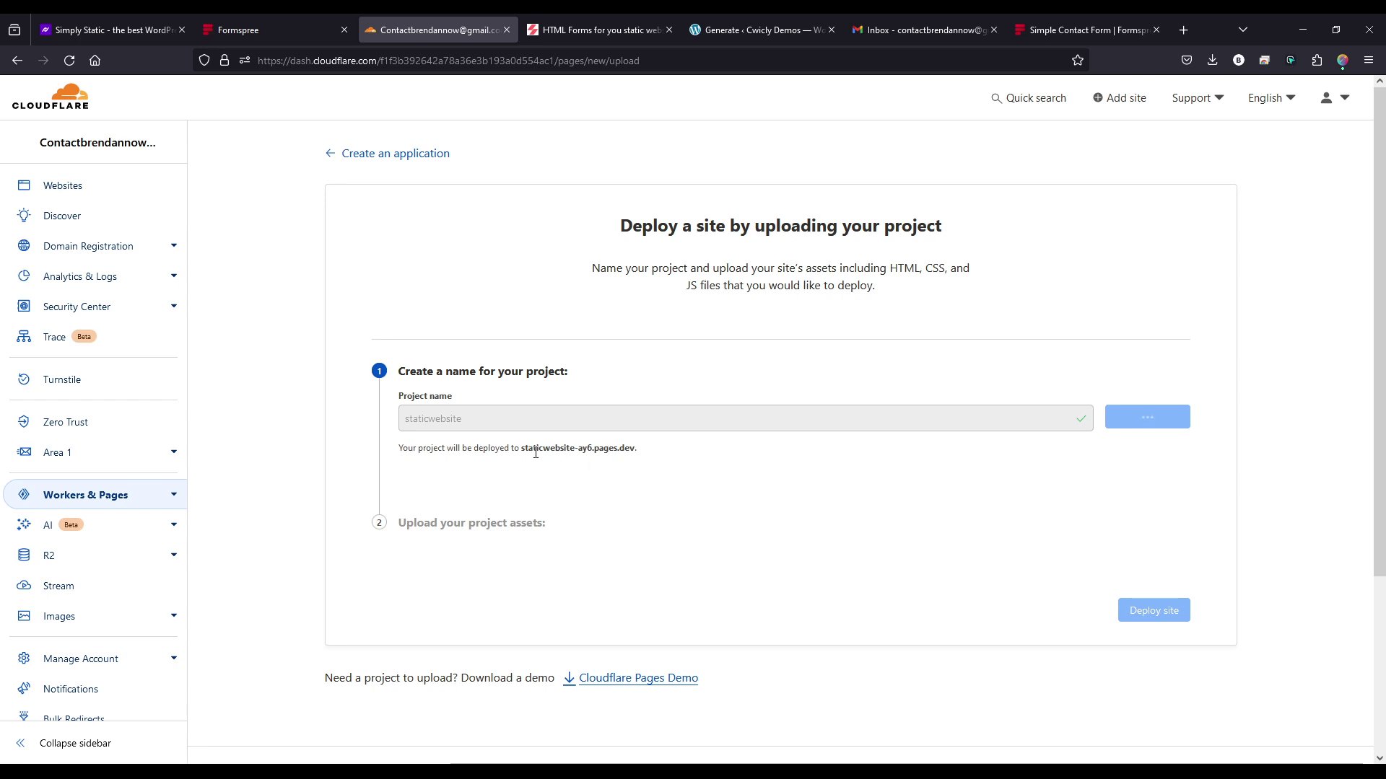
pyautogui.moveTo(522, 448); pyautogui.dragTo(631, 449)
pyautogui.click(661, 462)
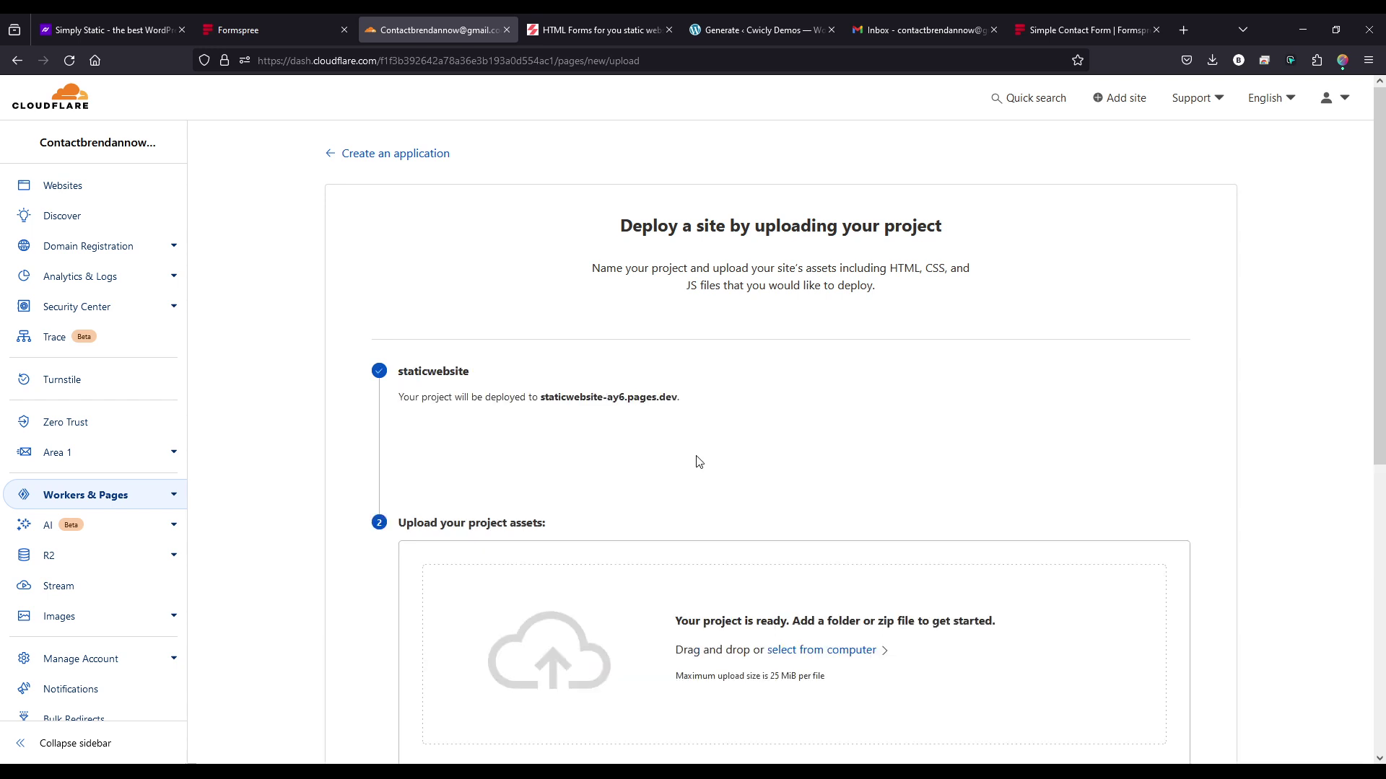
# - Upload the exported simply-static zip file and deploy the site
pyautogui.scroll(-2, 754, 480)
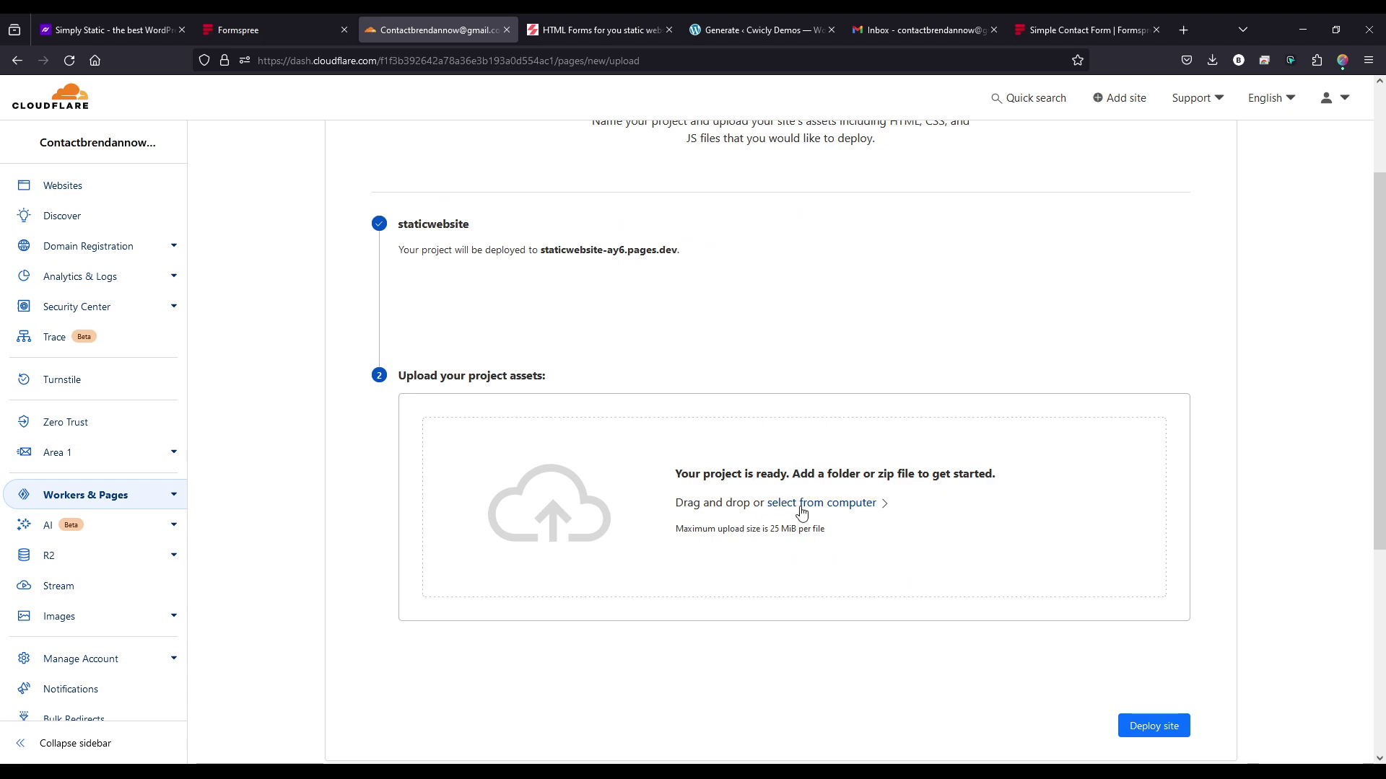
pyautogui.click(801, 505)
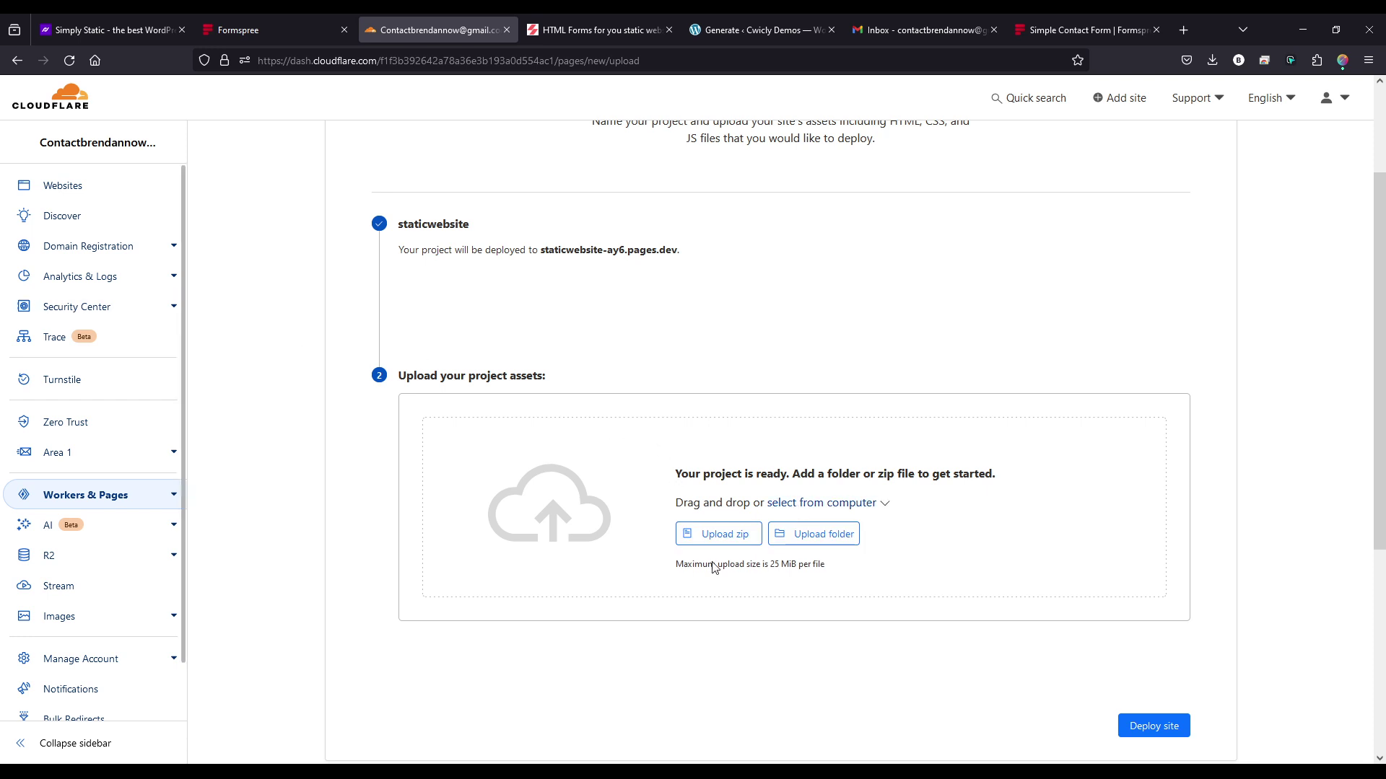
pyautogui.click(724, 534)
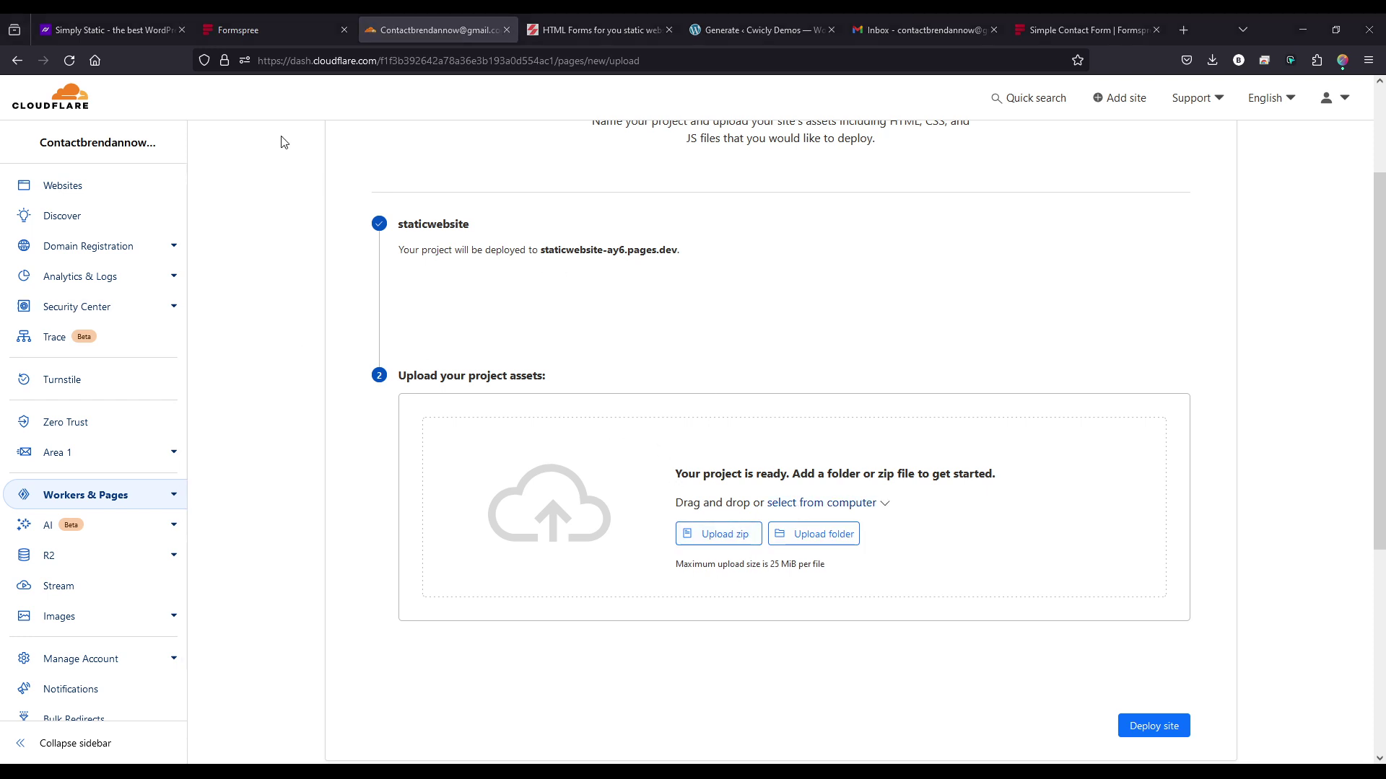
pyautogui.doubleClick(907, 430)
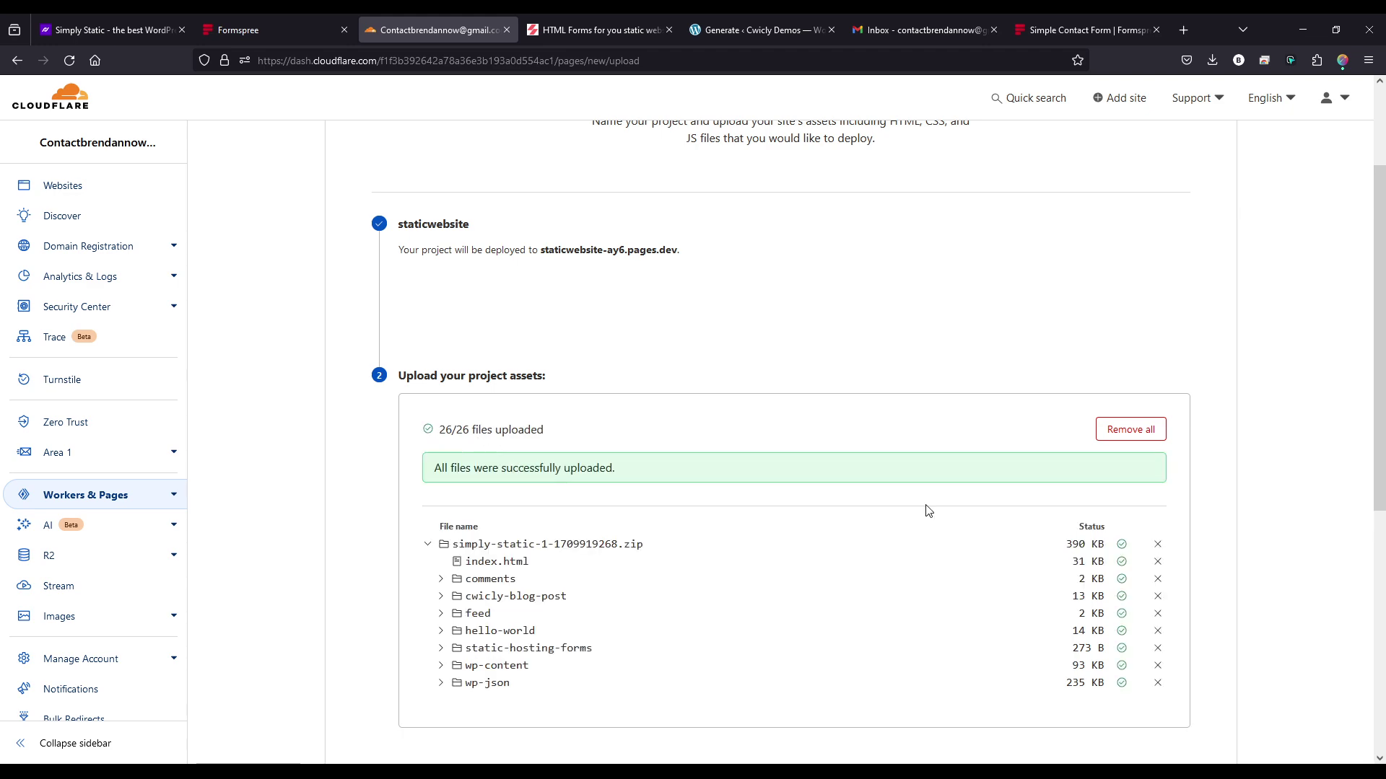
pyautogui.scroll(-2, 928, 511)
pyautogui.click(1147, 684)
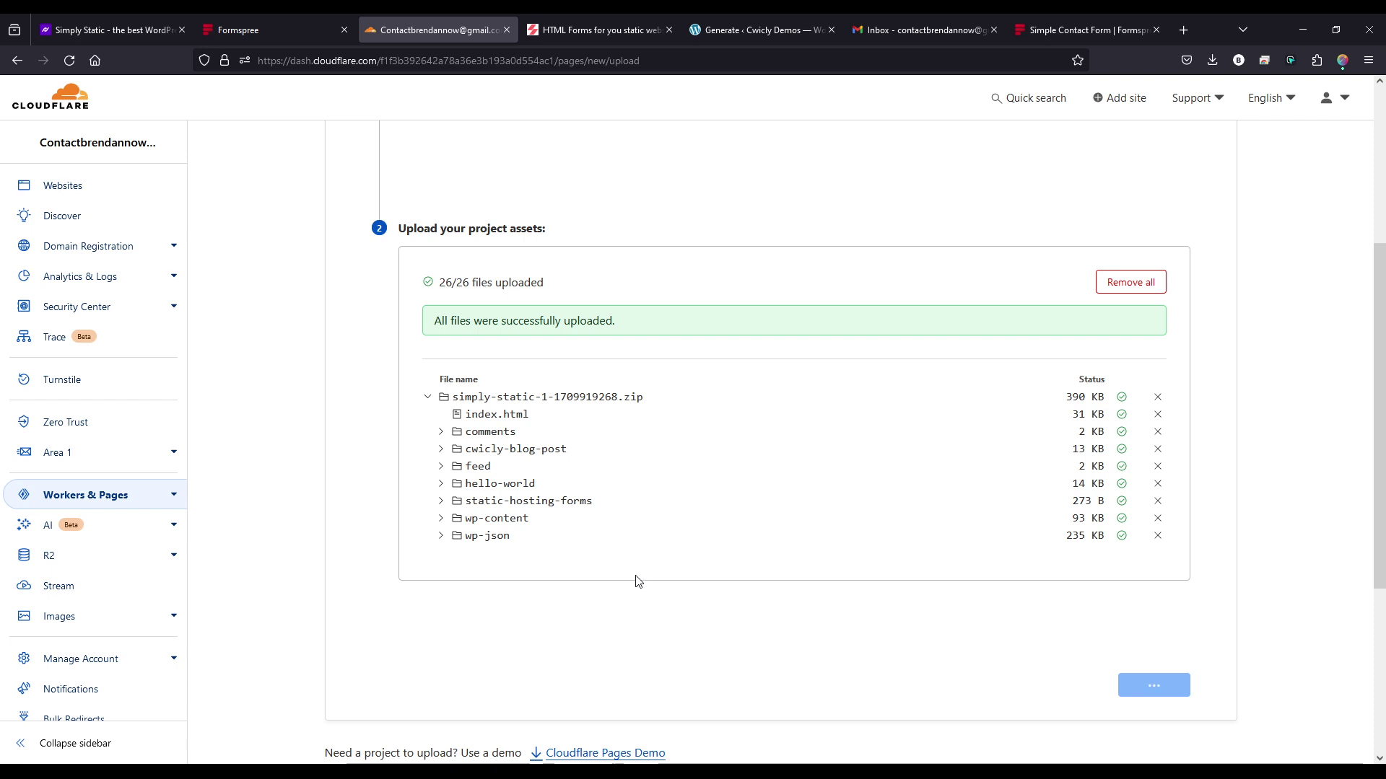
# - Open staticwebsite-ay6.pages.dev in a new tab, then go back to the Workers & Pages overview
pyautogui.scroll(1, 852, 473)
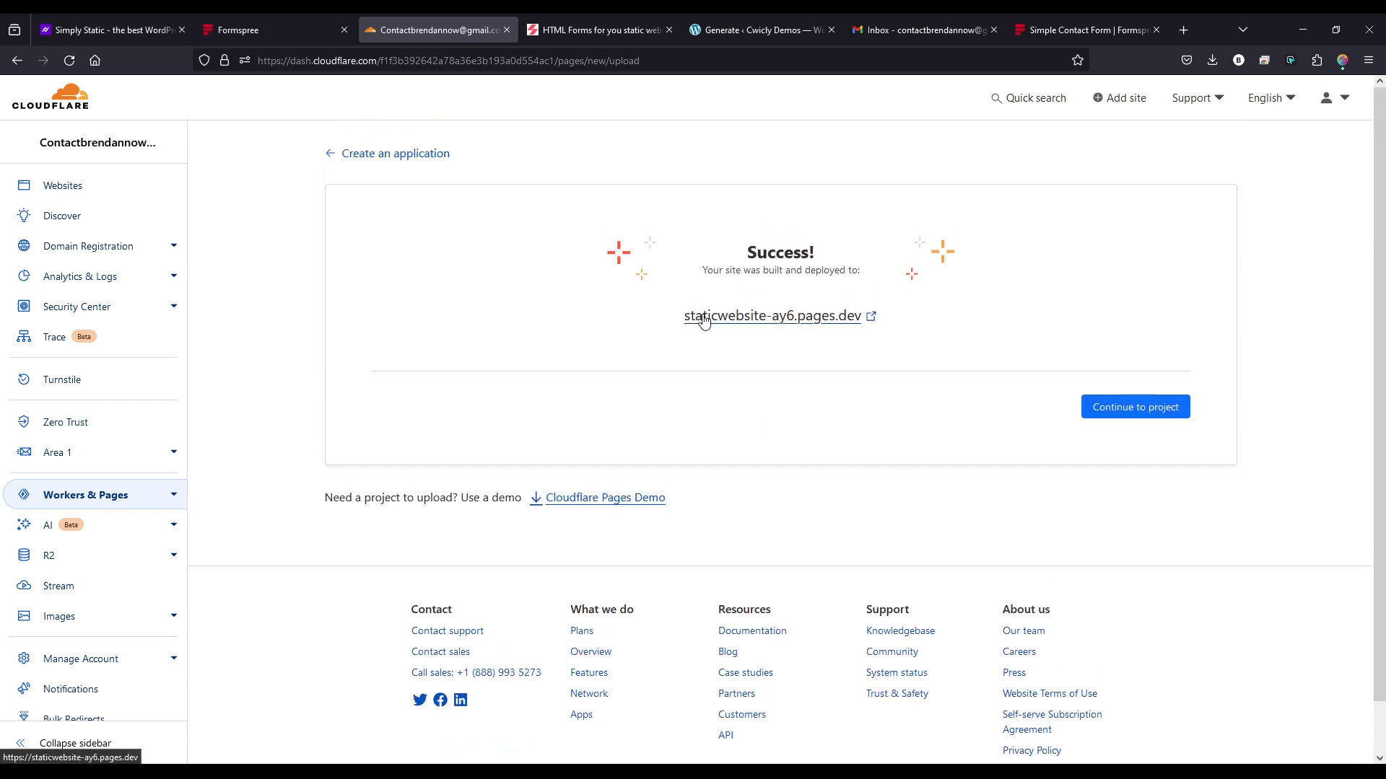
pyautogui.middleClick(703, 318)
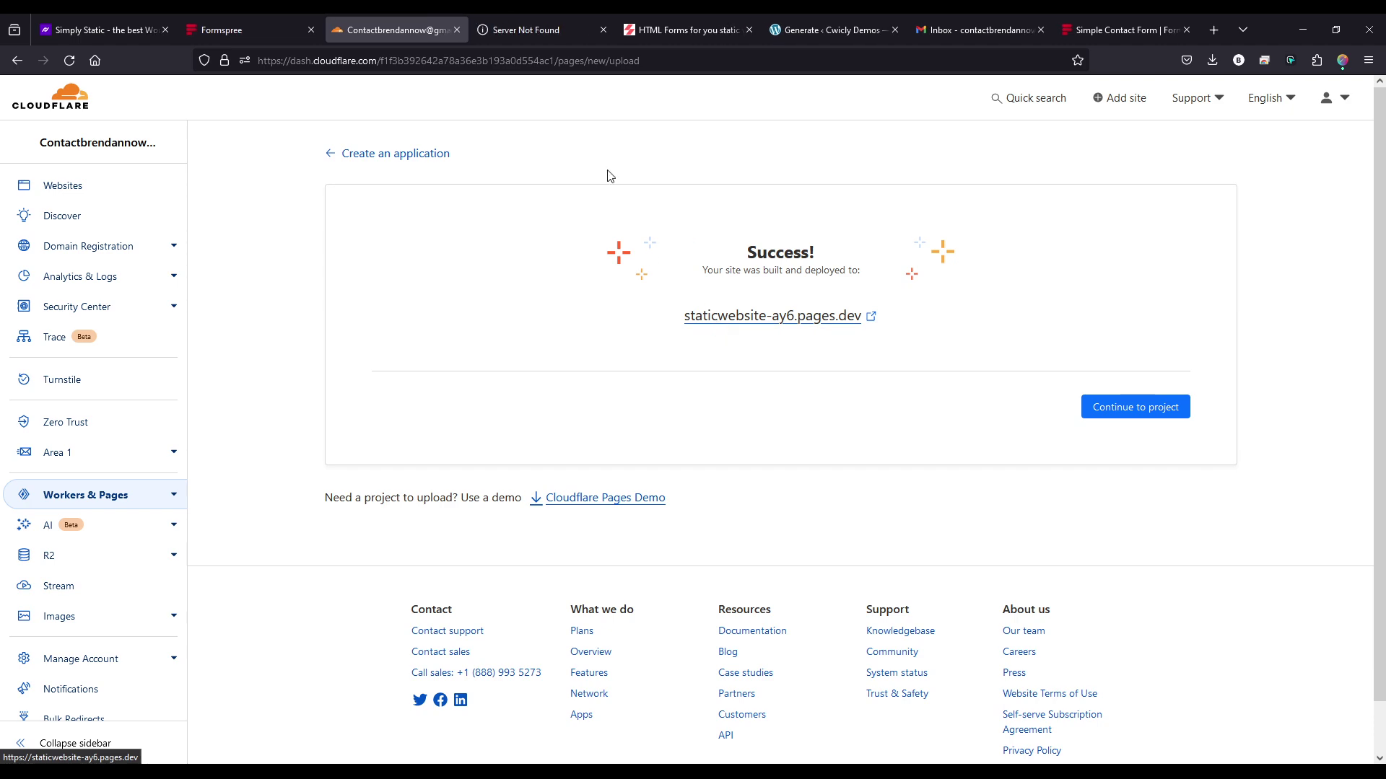
pyautogui.click(549, 31)
pyautogui.click(390, 31)
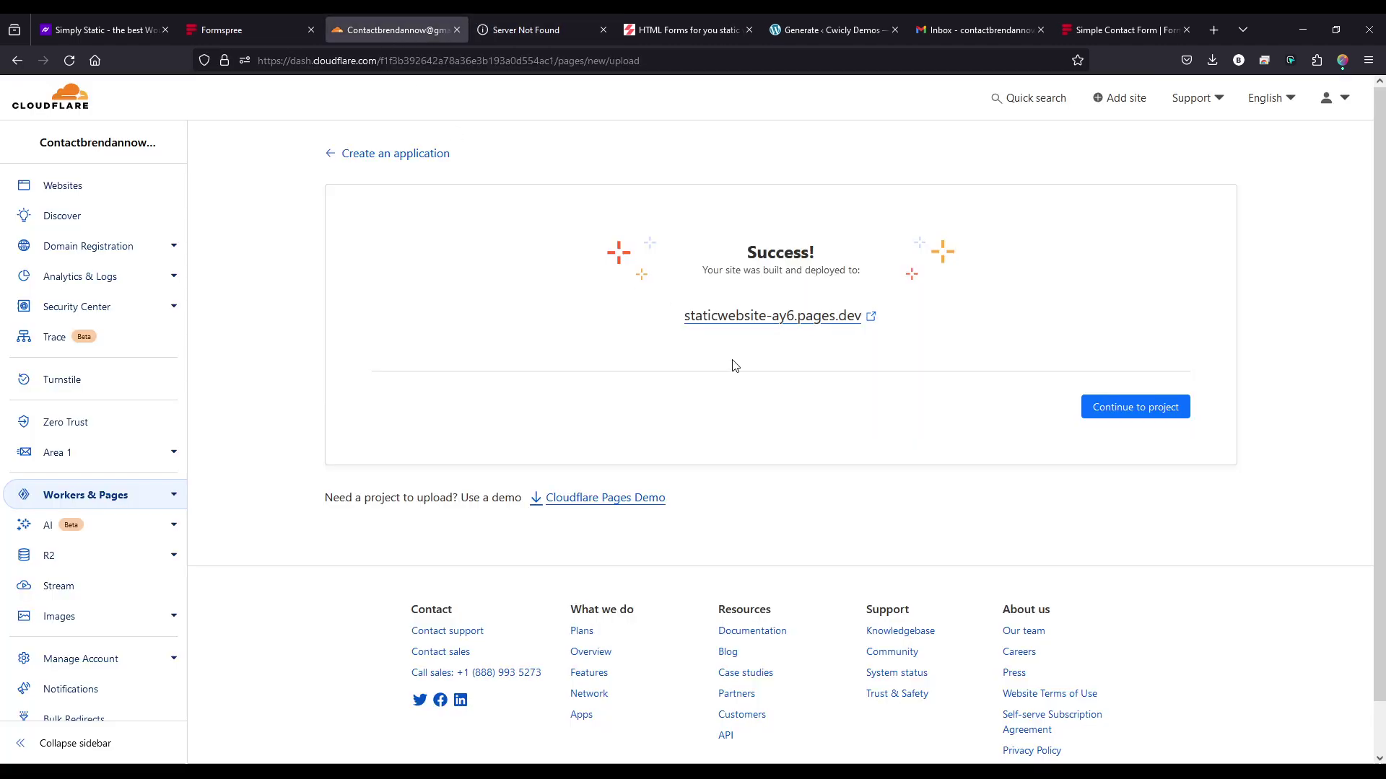
pyautogui.click(347, 160)
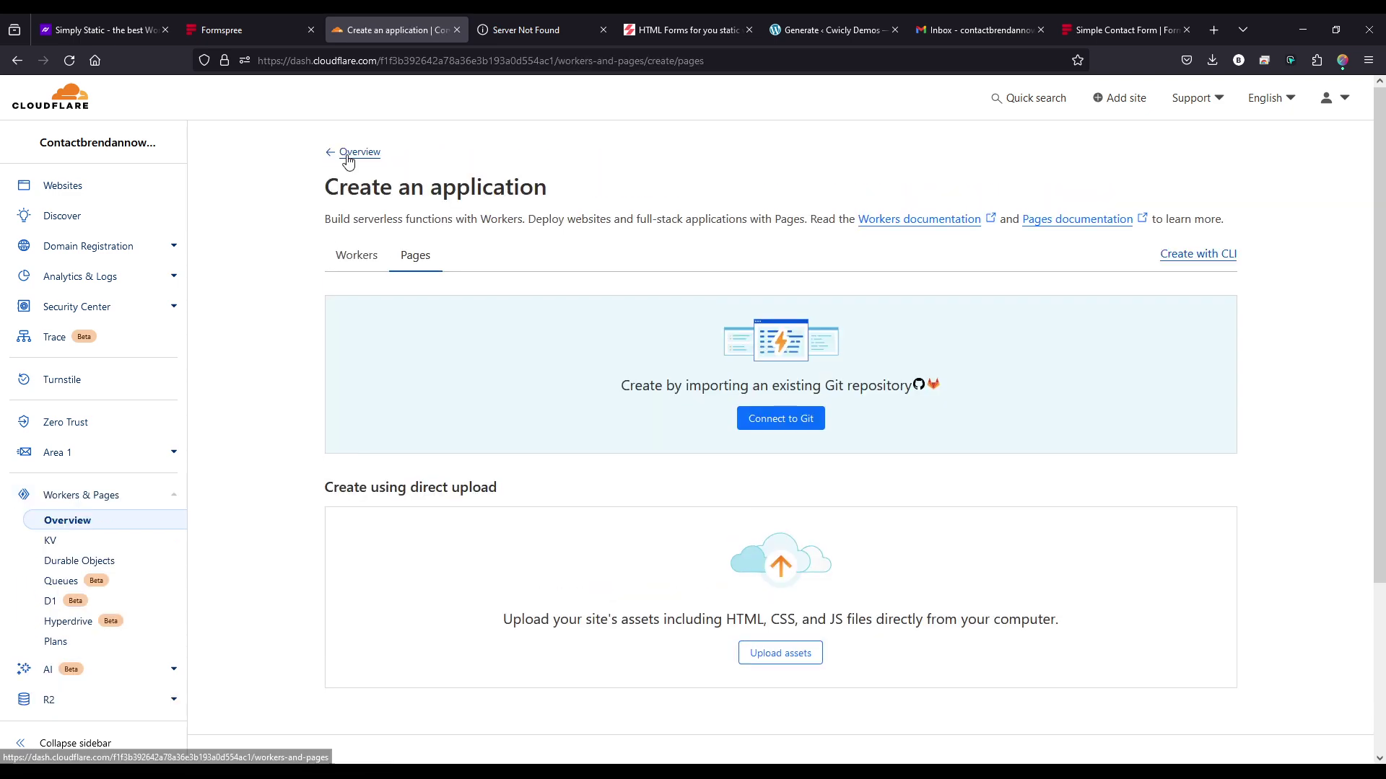
pyautogui.click(138, 506)
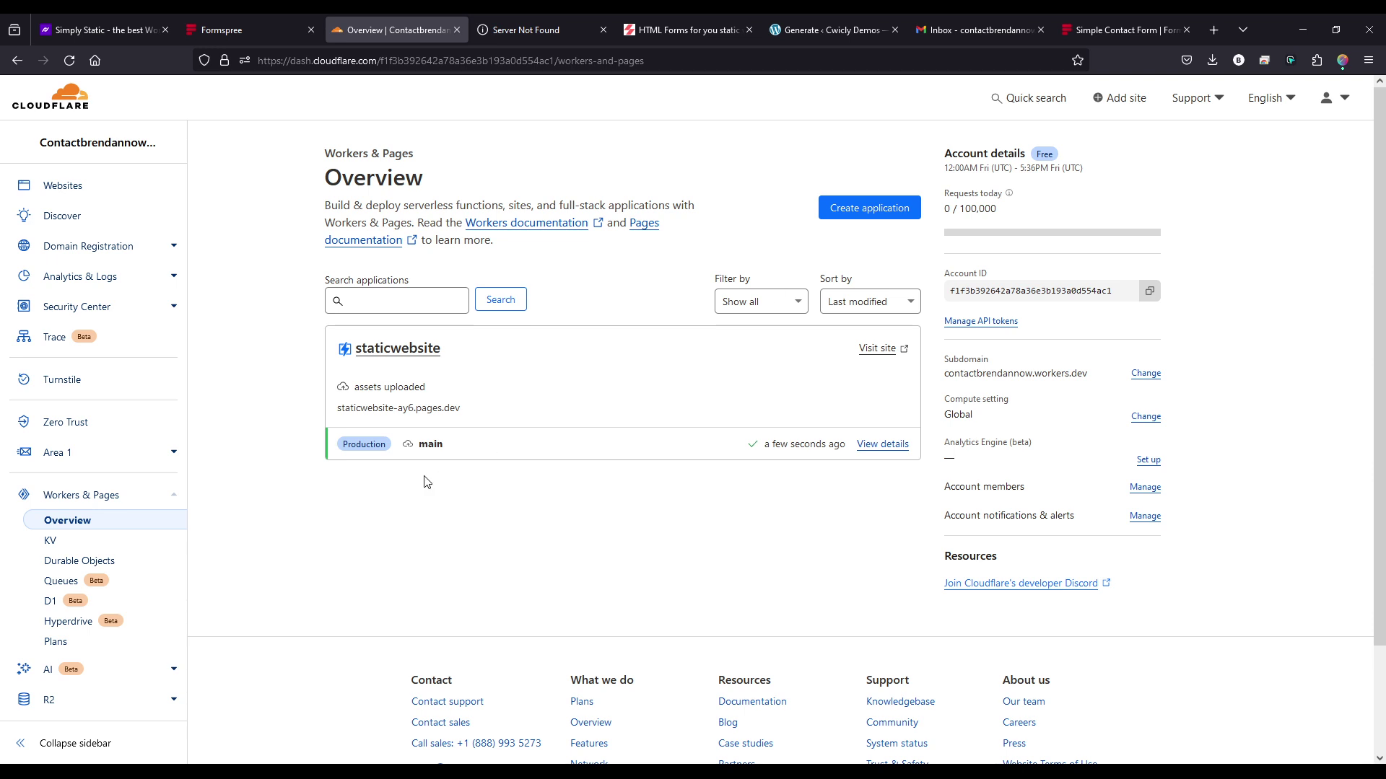
# - Look at the staticwebsite project's custom domain setup, then return to the Workers & Pages overview
pyautogui.click(397, 349)
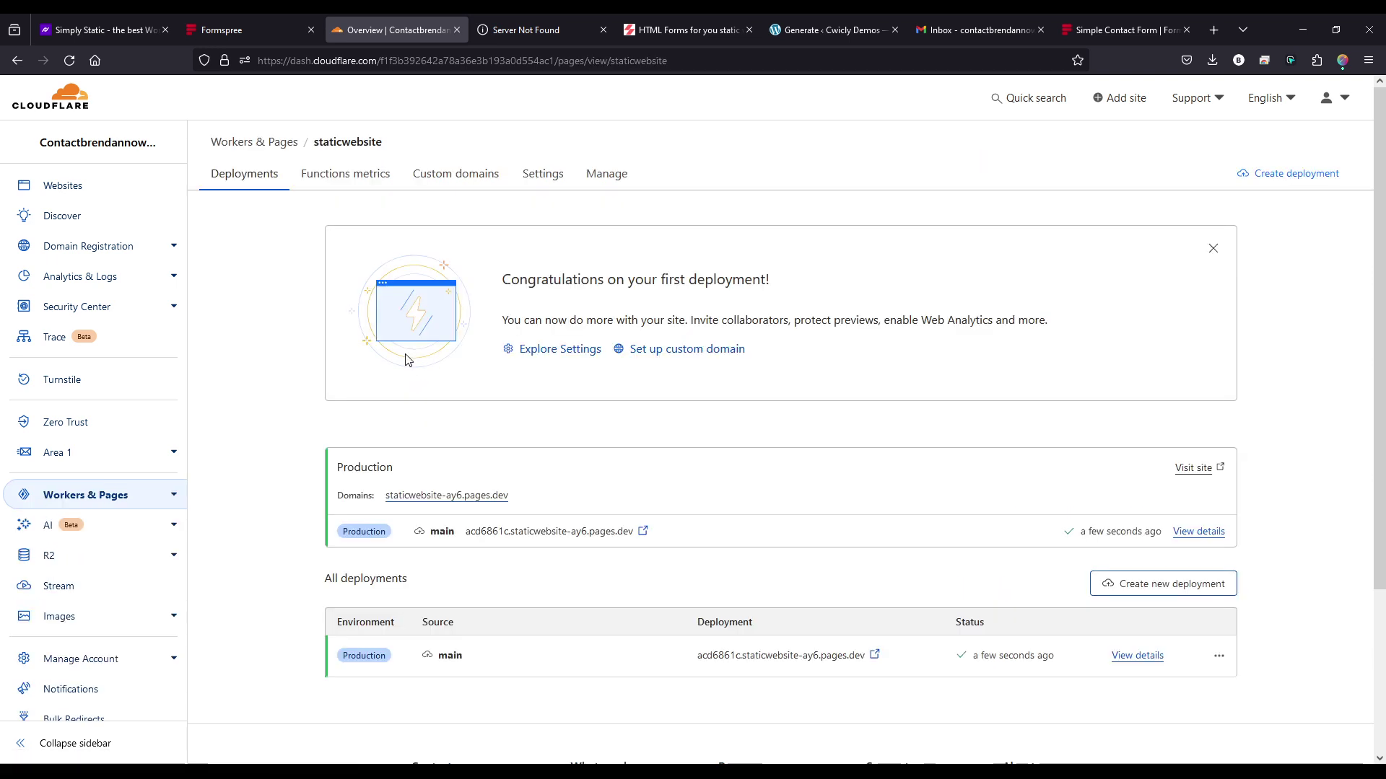
pyautogui.click(461, 183)
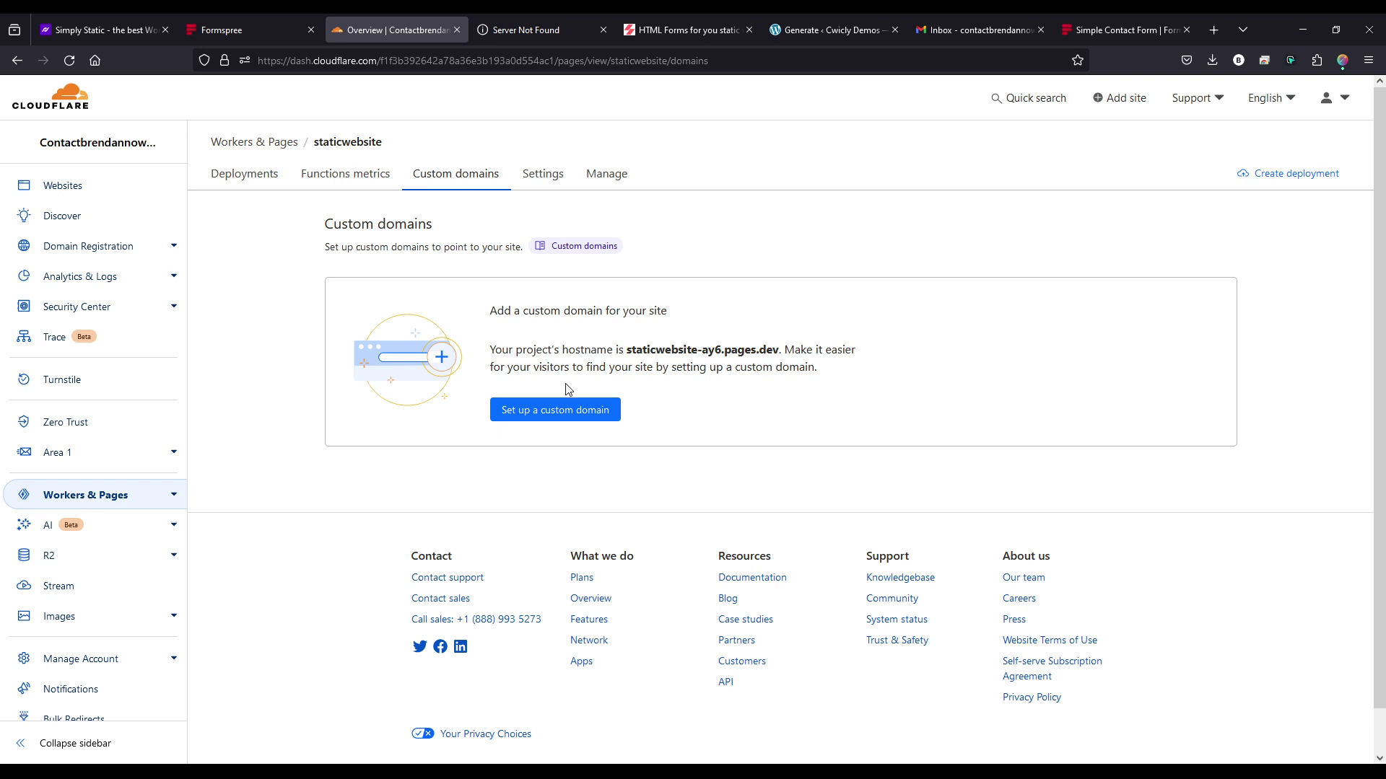
pyautogui.click(550, 404)
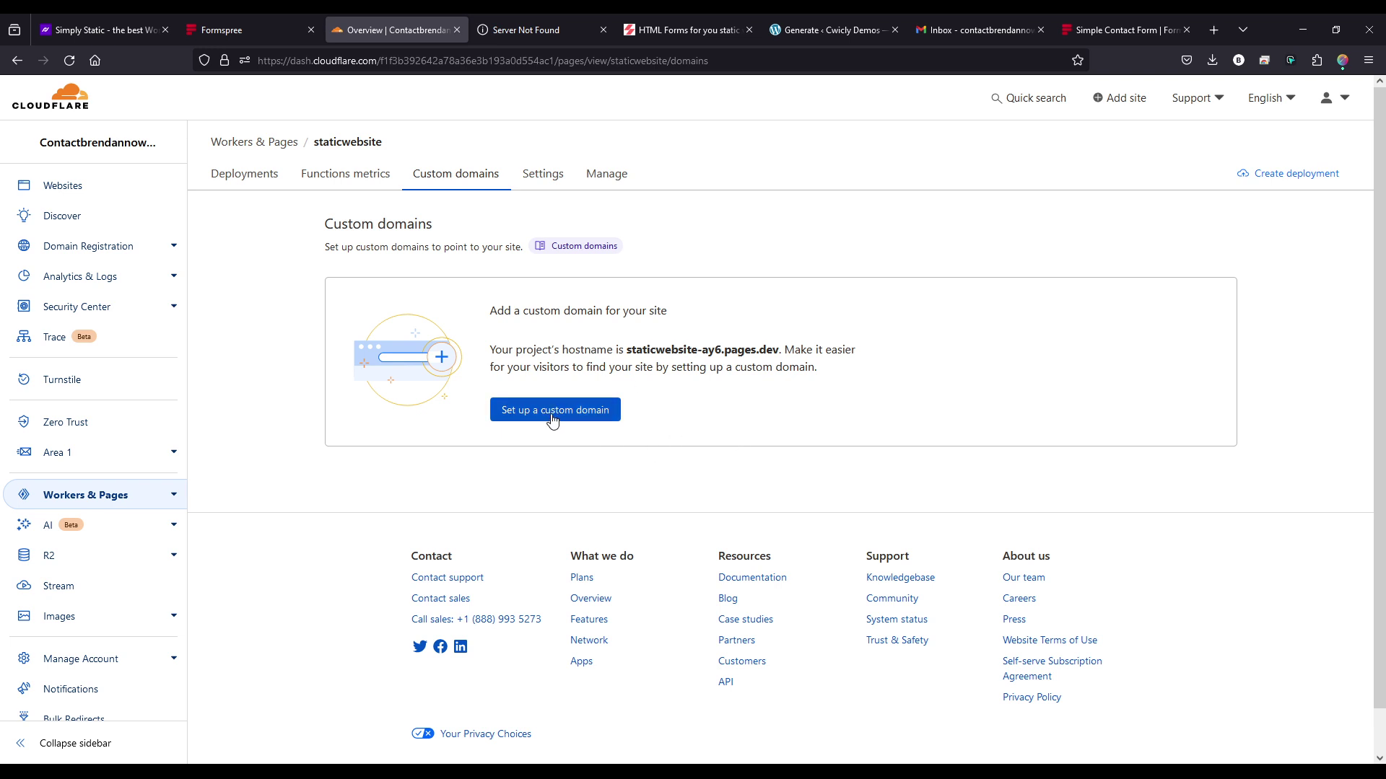
pyautogui.click(109, 187)
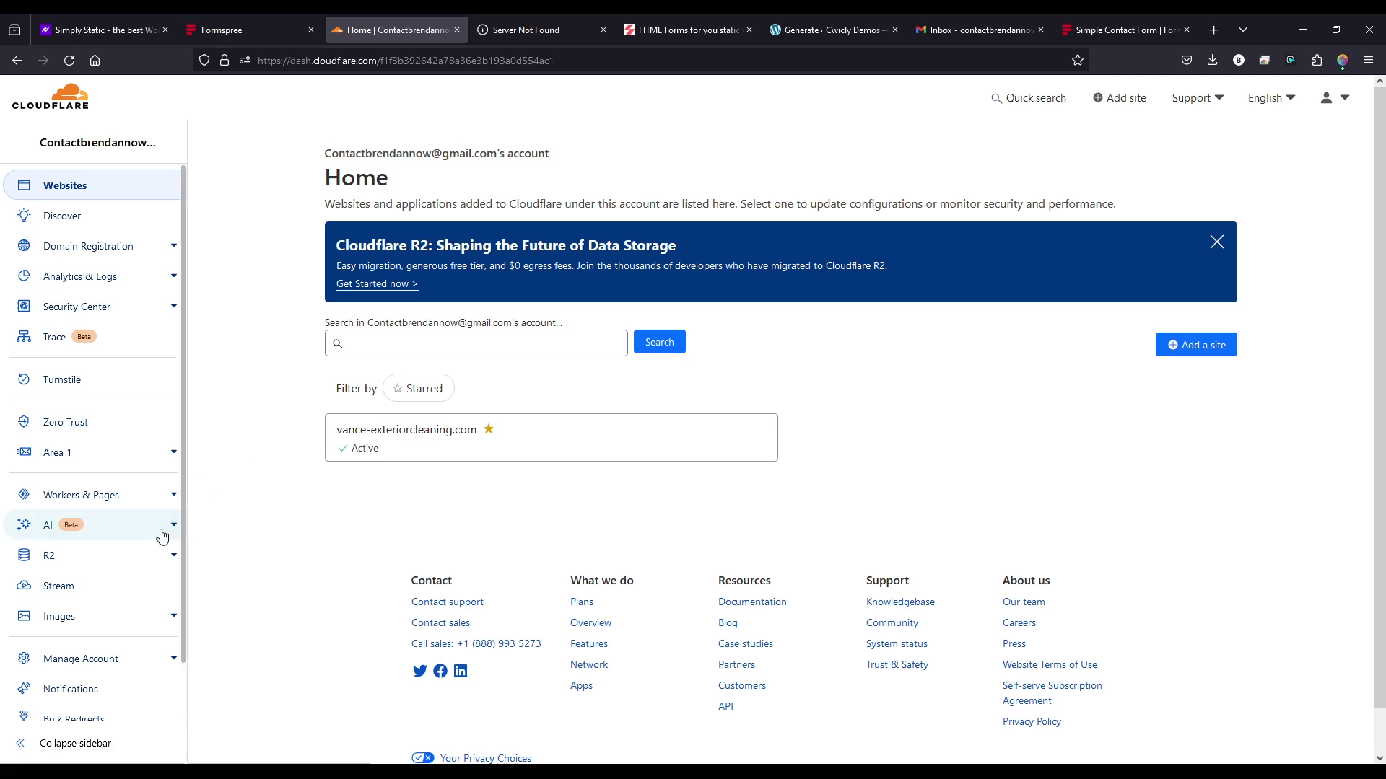
pyautogui.click(109, 495)
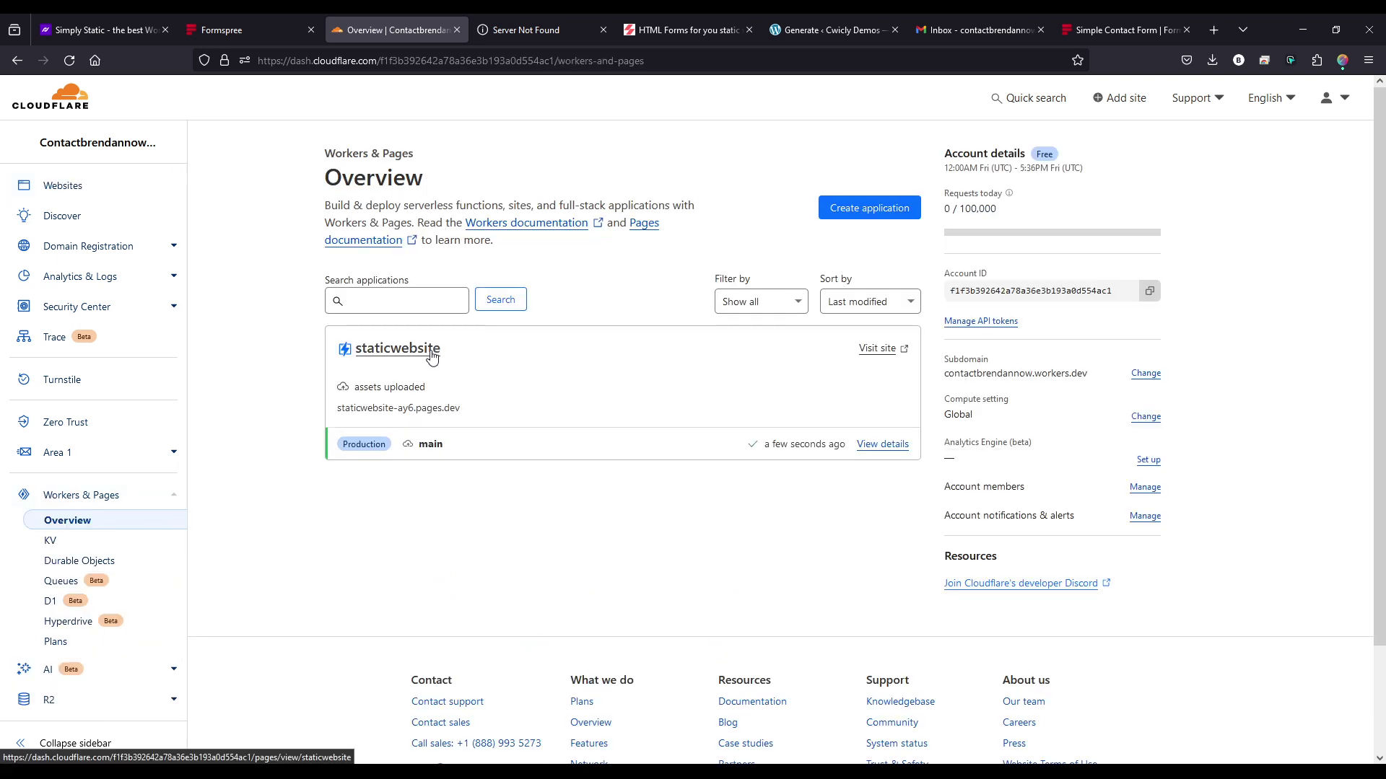
# - Close the two Server Not Found site tabs and the duplicate Formspree tab
pyautogui.click(902, 349)
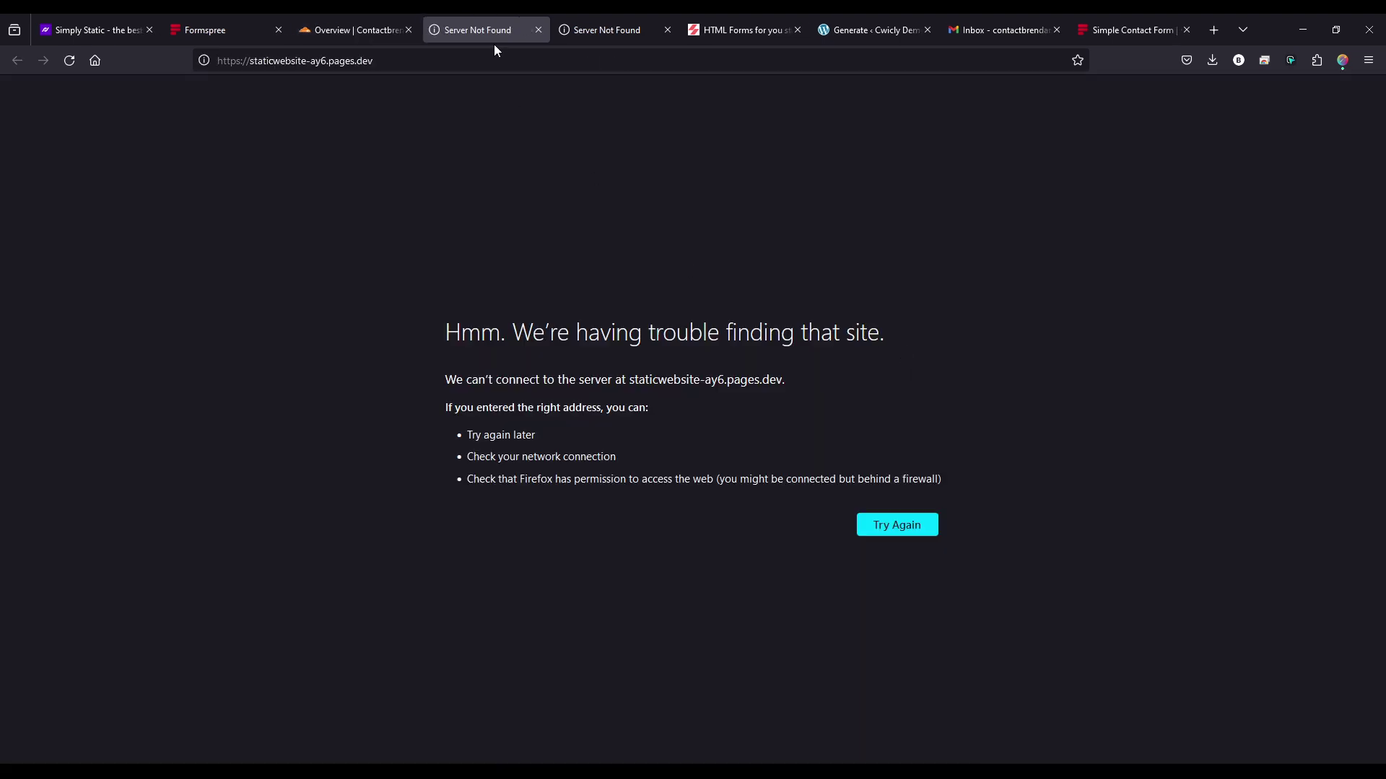
pyautogui.middleClick(476, 28)
pyautogui.middleClick(477, 28)
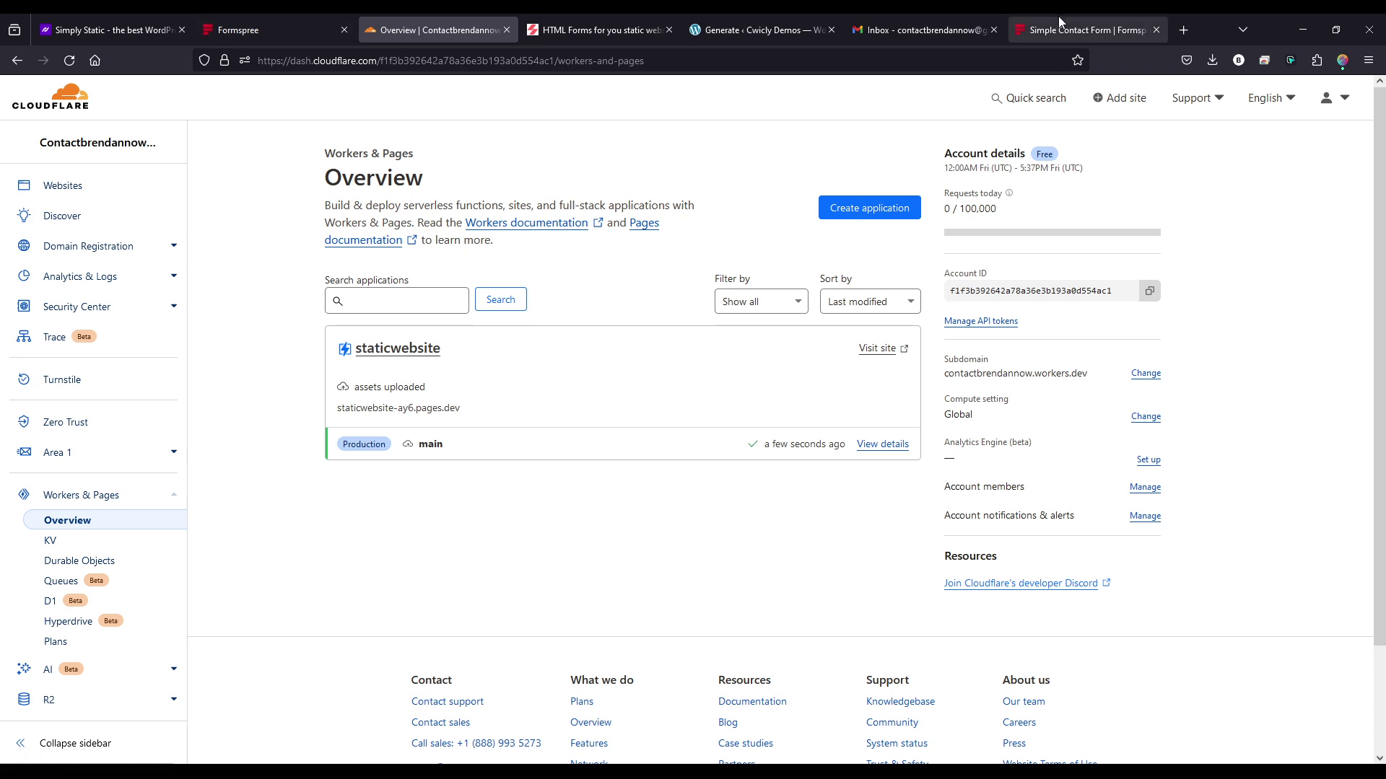
pyautogui.middleClick(235, 33)
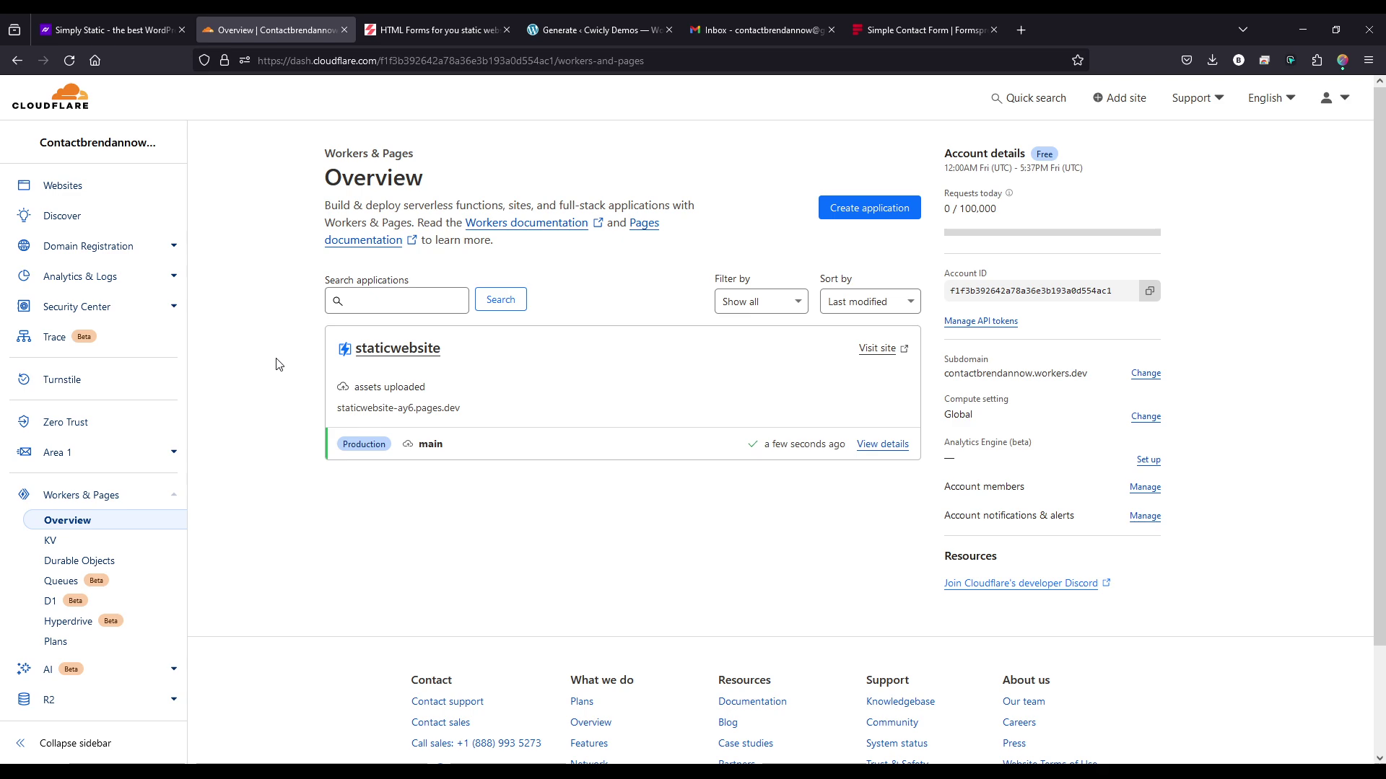
# - Open Formspree's Plans page and compare Personal, Professional, Business and Custom limits, e.g. 200 submissions
pyautogui.click(959, 25)
pyautogui.scroll(10, 765, 155)
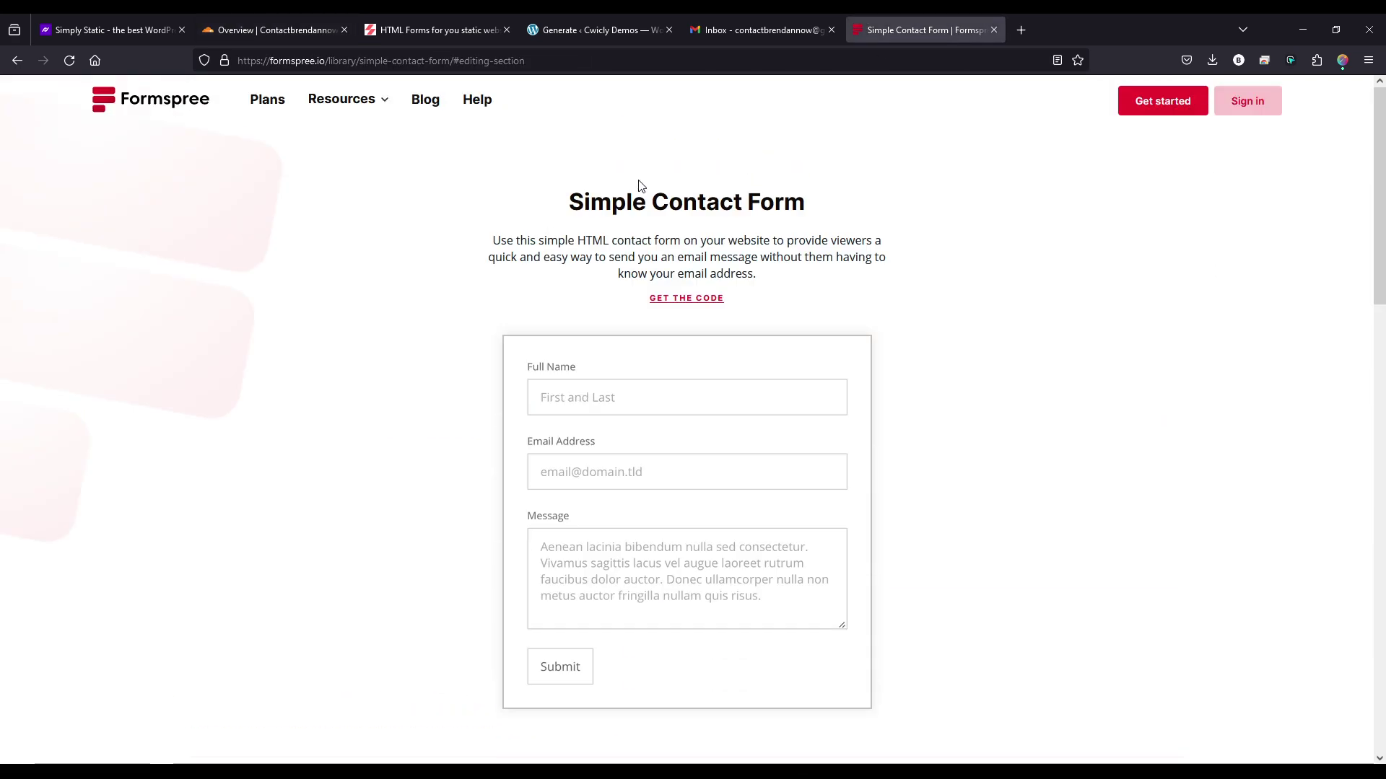
pyautogui.click(265, 99)
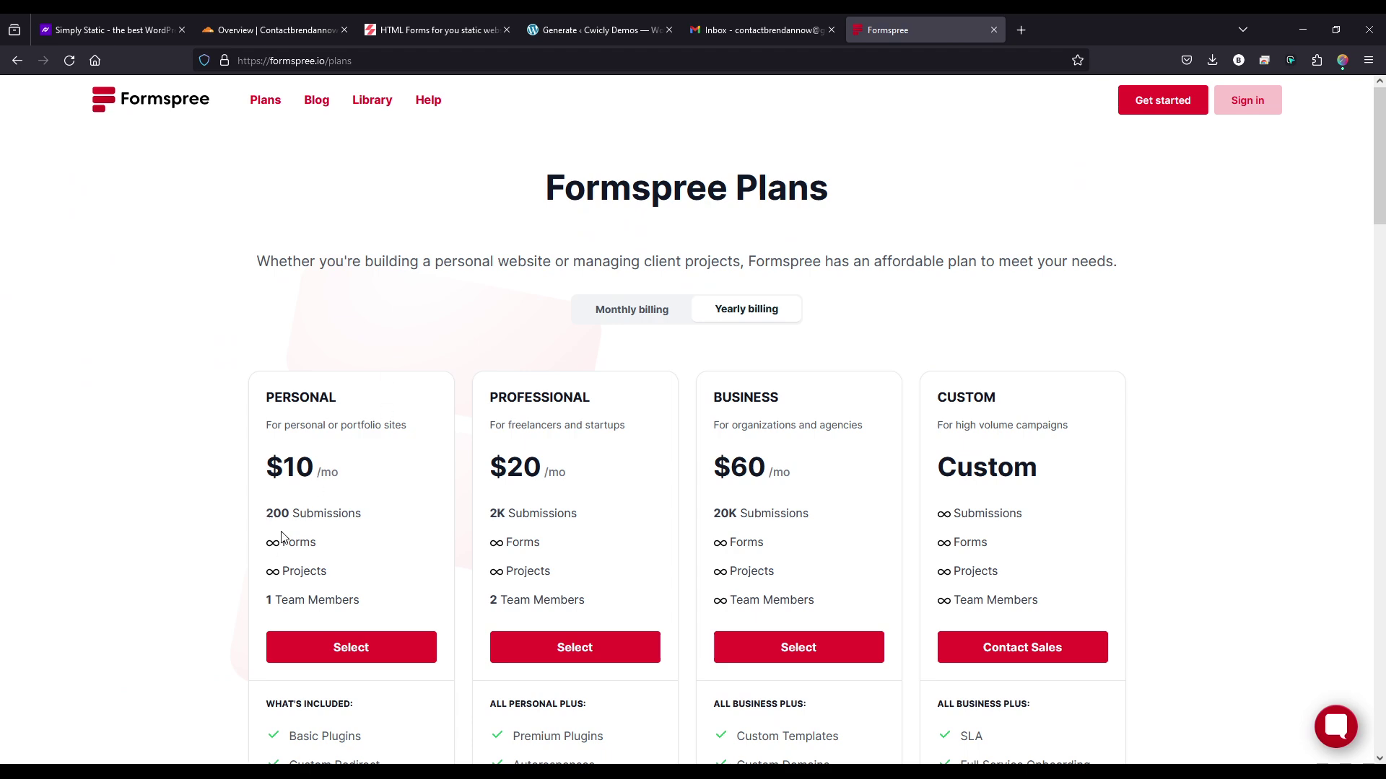
pyautogui.moveTo(276, 553); pyautogui.dragTo(260, 571)
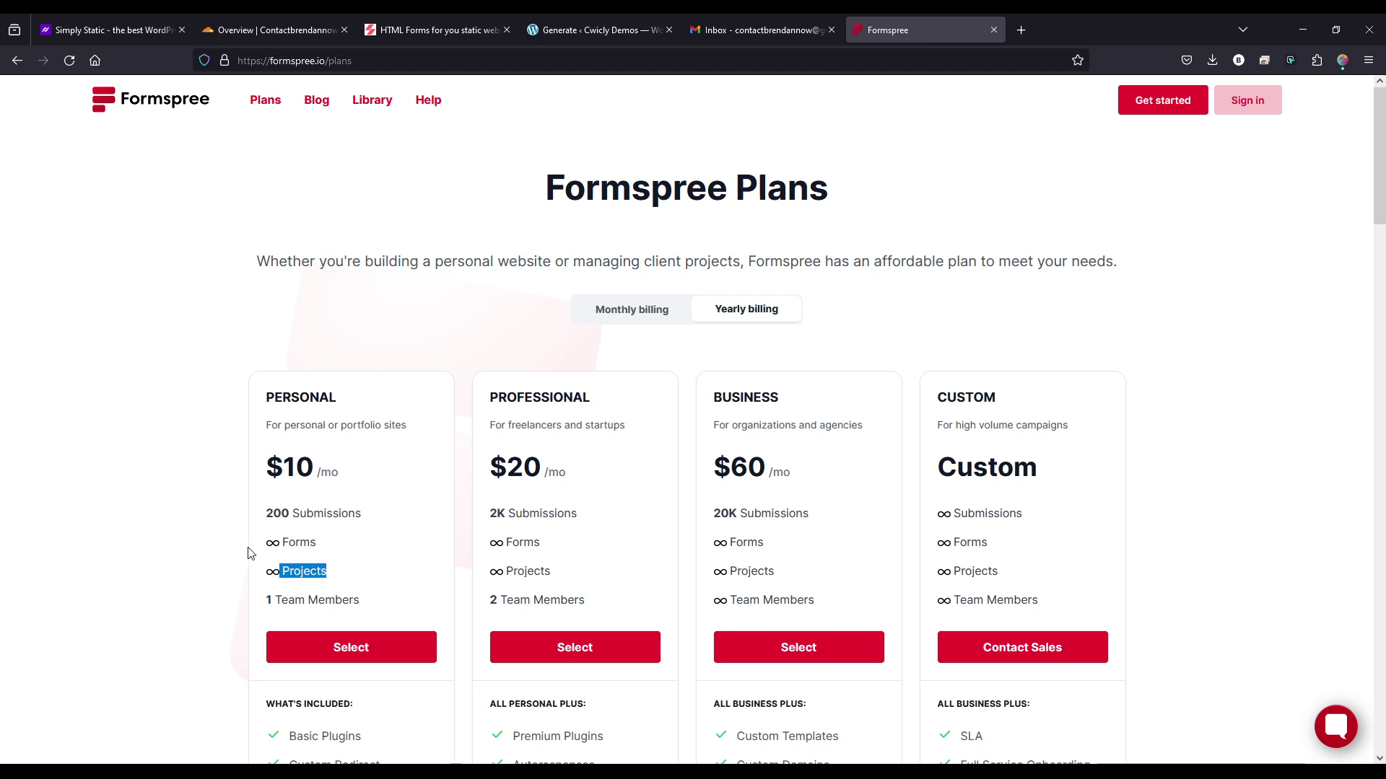
pyautogui.scroll(-2, 245, 545)
pyautogui.click(214, 516)
pyautogui.moveTo(314, 619); pyautogui.dragTo(350, 618)
pyautogui.moveTo(362, 366); pyautogui.dragTo(270, 357)
pyautogui.click(247, 358)
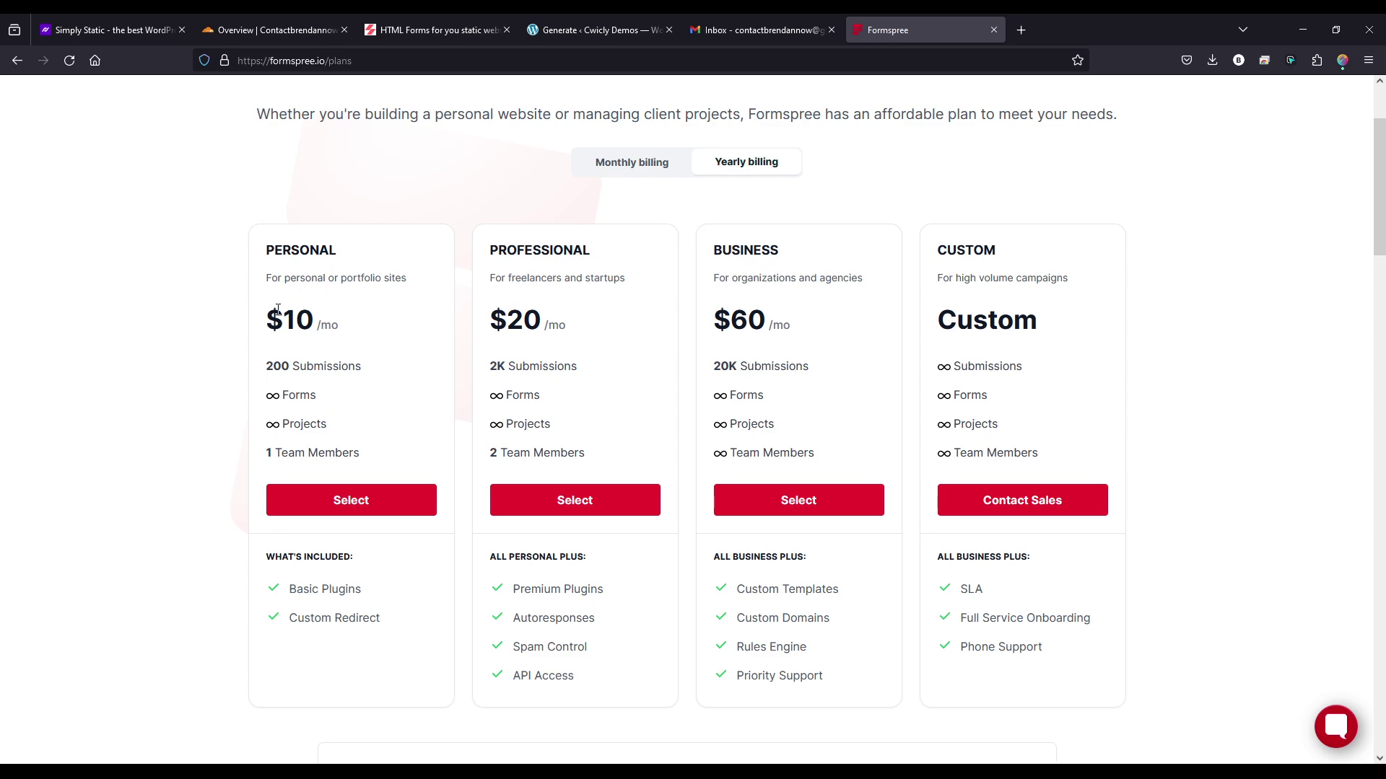
pyautogui.scroll(2, 277, 311)
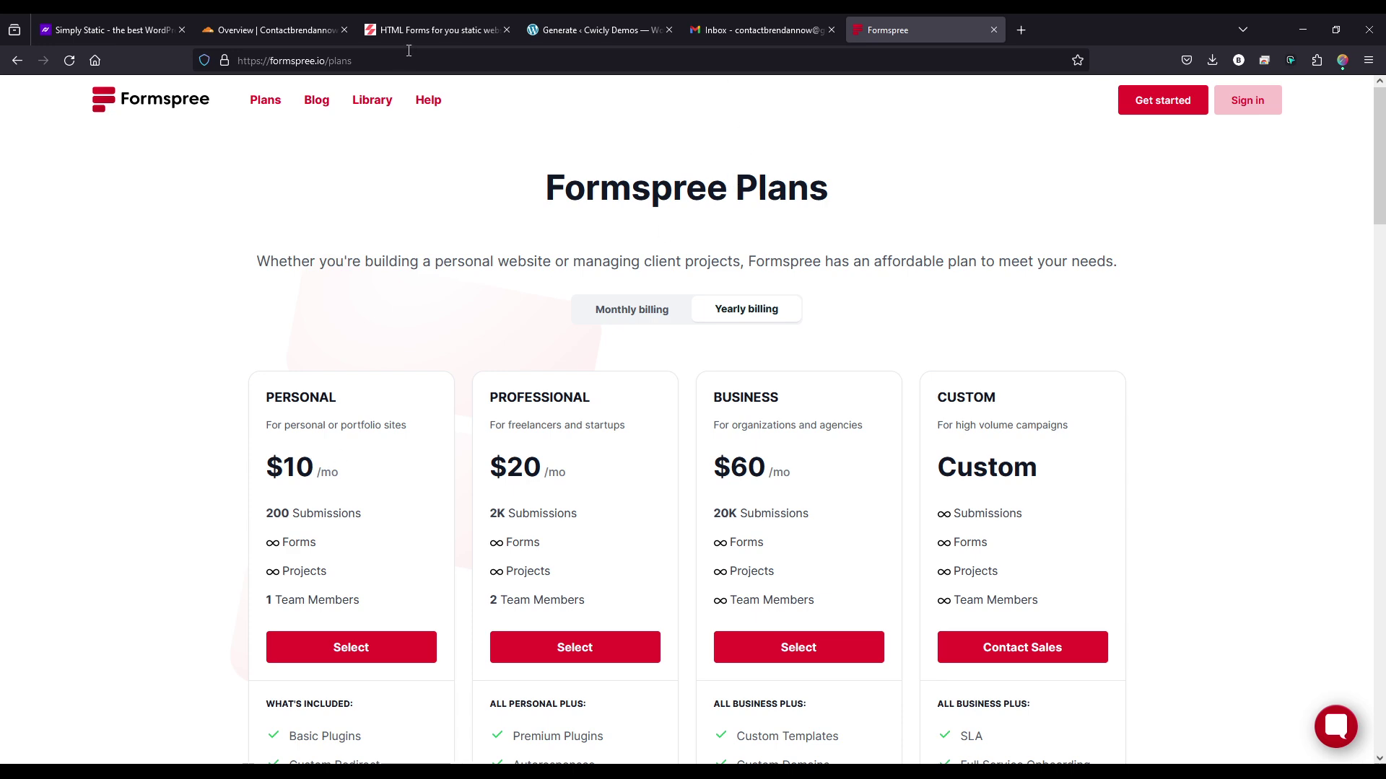
# - Open the live staticwebsite site from Workers & Pages and scroll down to its contact form
pyautogui.click(290, 30)
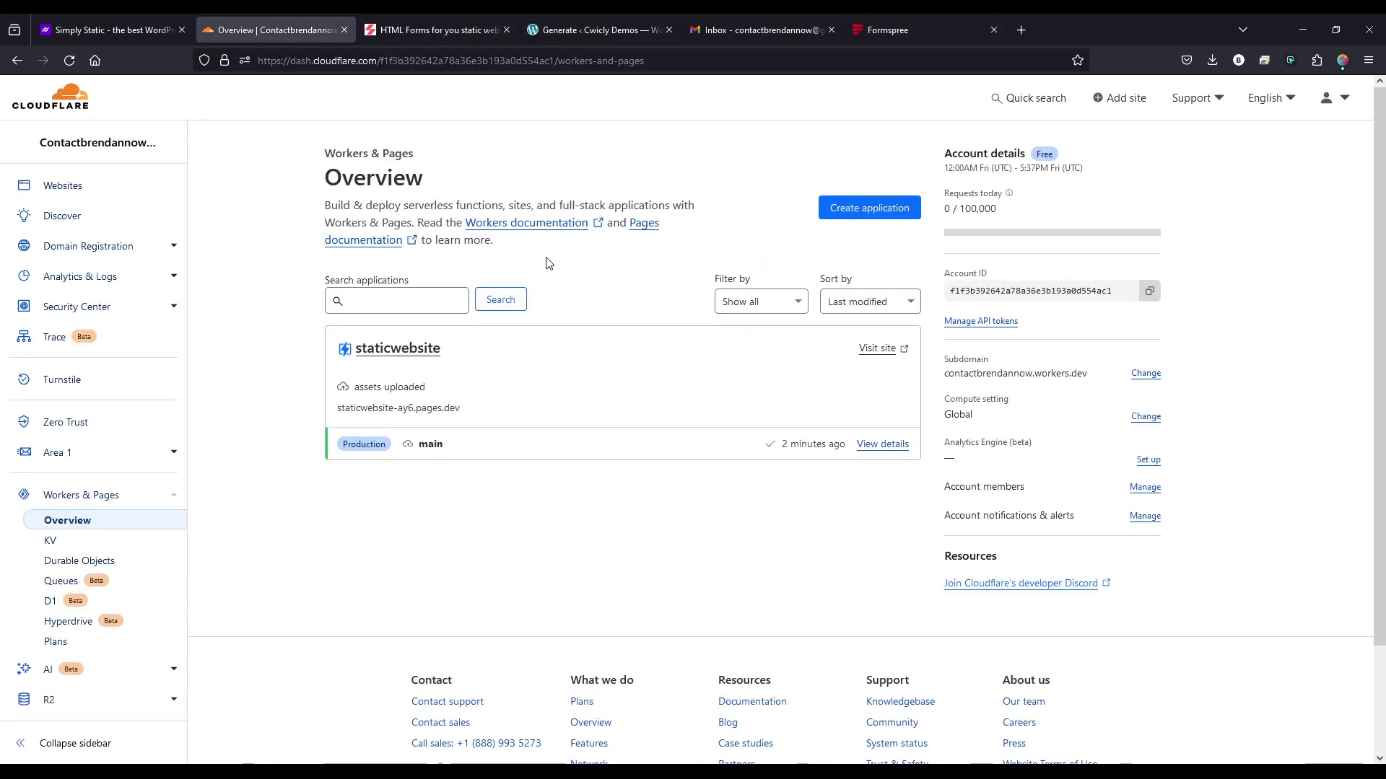
pyautogui.click(861, 352)
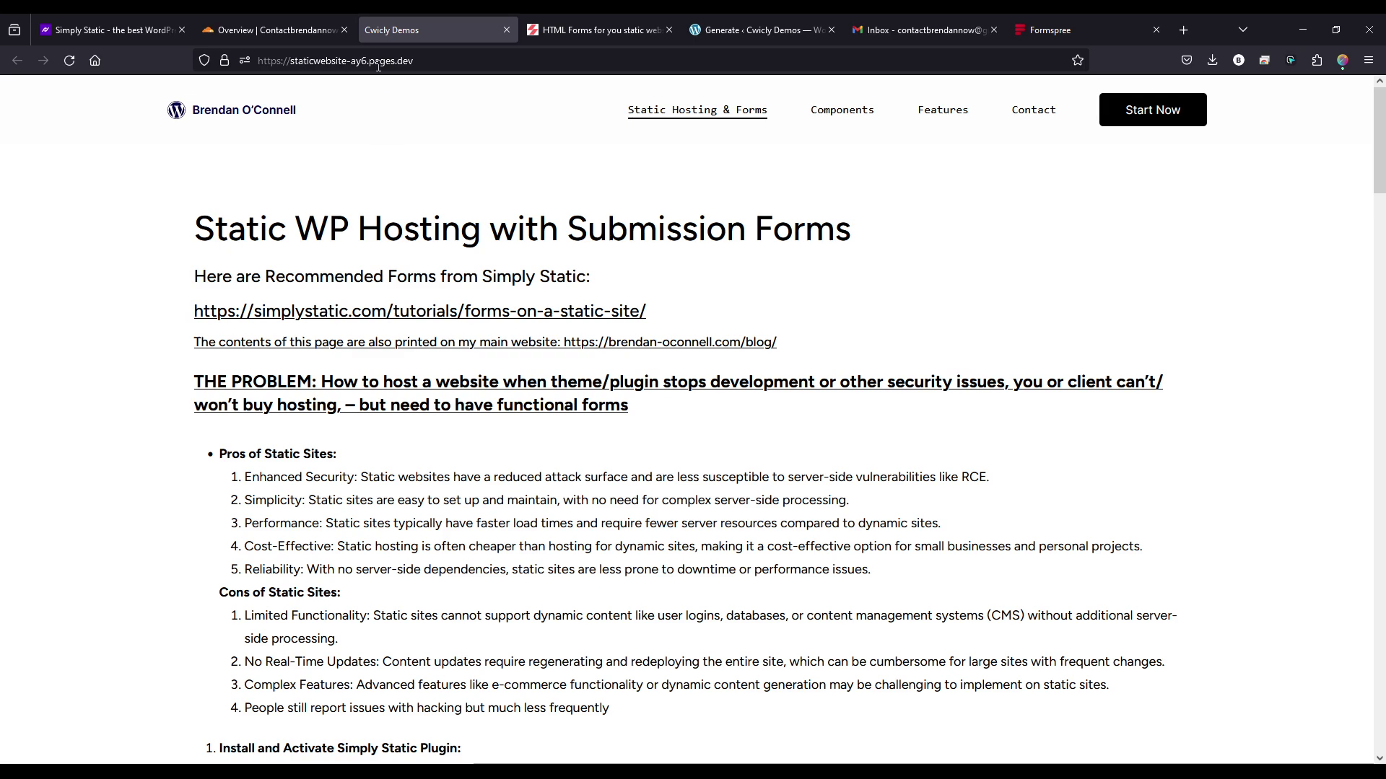
pyautogui.scroll(-4, 702, 230)
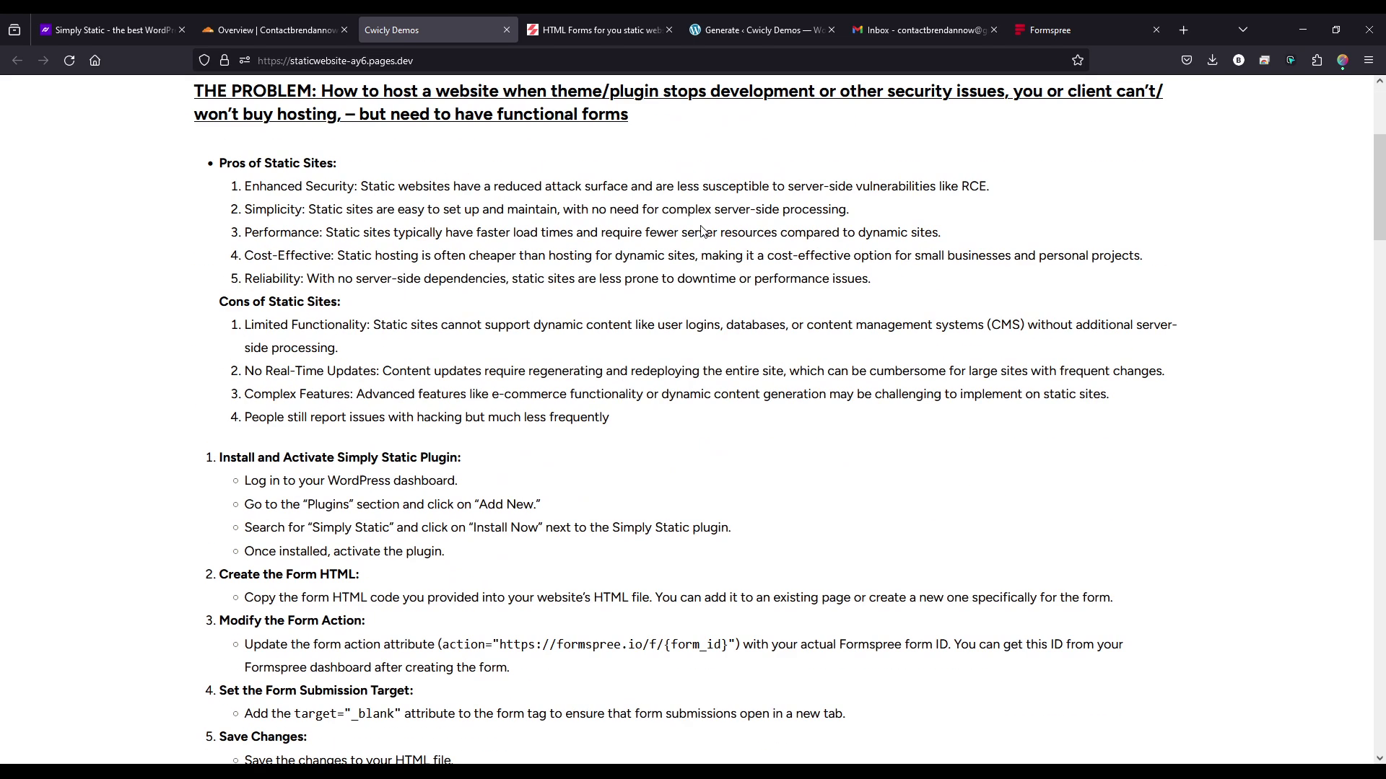
pyautogui.scroll(-8, 700, 231)
pyautogui.scroll(-6, 698, 233)
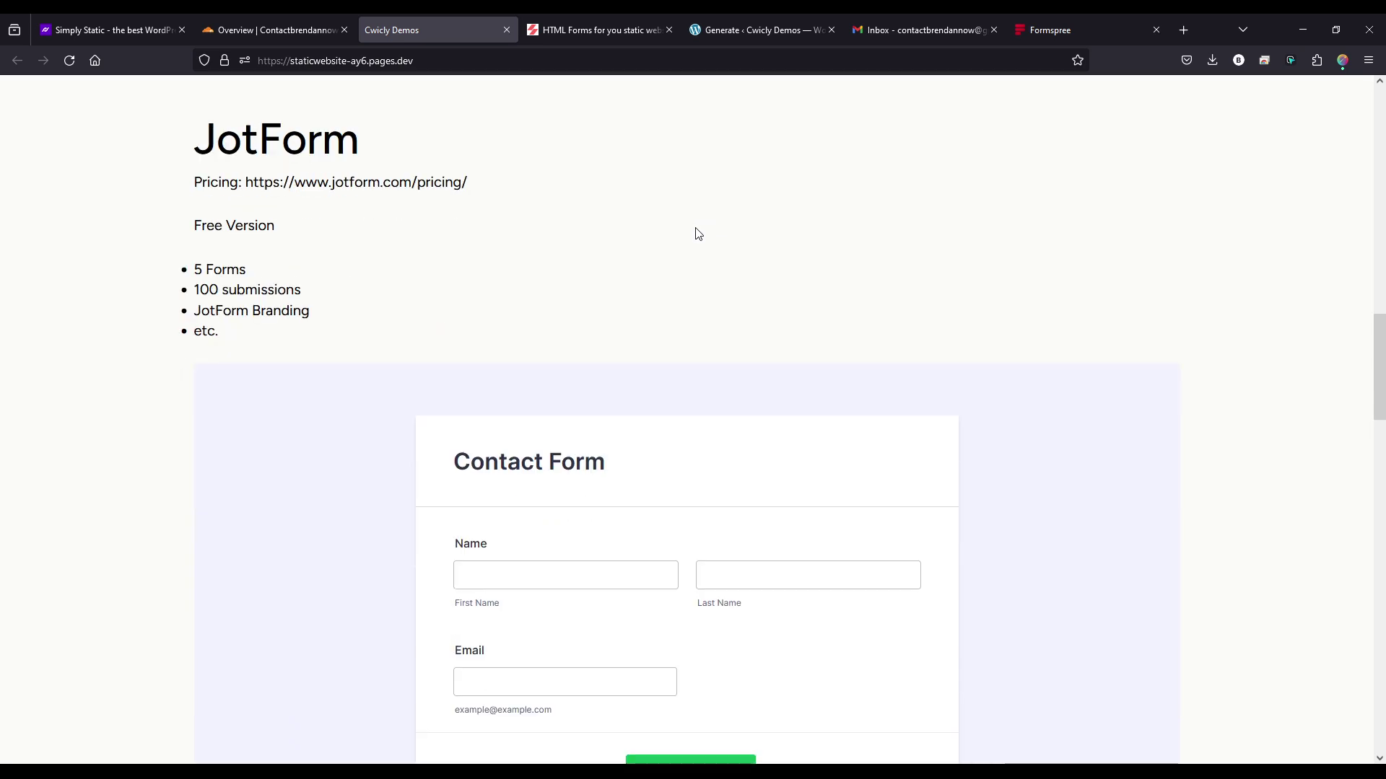
pyautogui.scroll(-12, 697, 232)
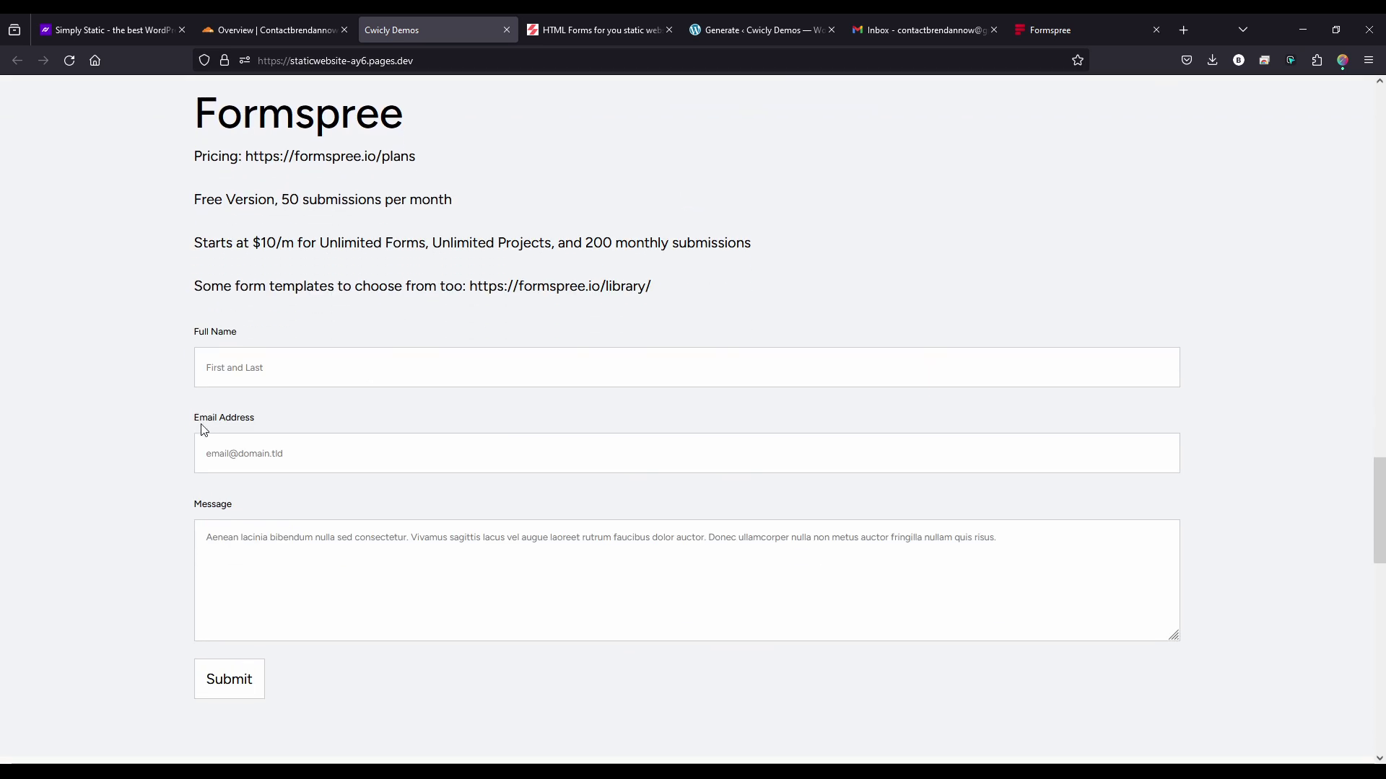
# - Fill in full name, email and the message 'Testing static form submission', then submit
pyautogui.click(258, 370)
pyautogui.write('brendan')
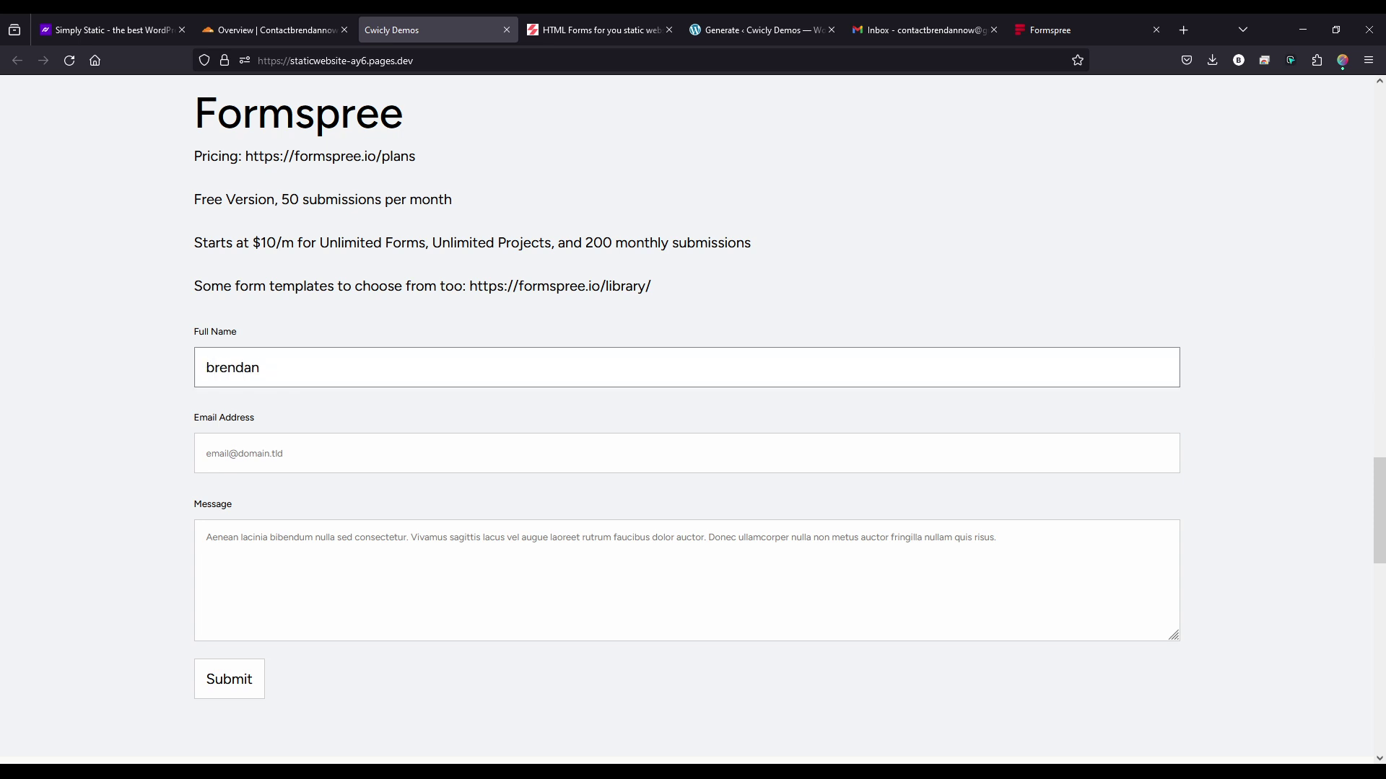
pyautogui.press('Tab')
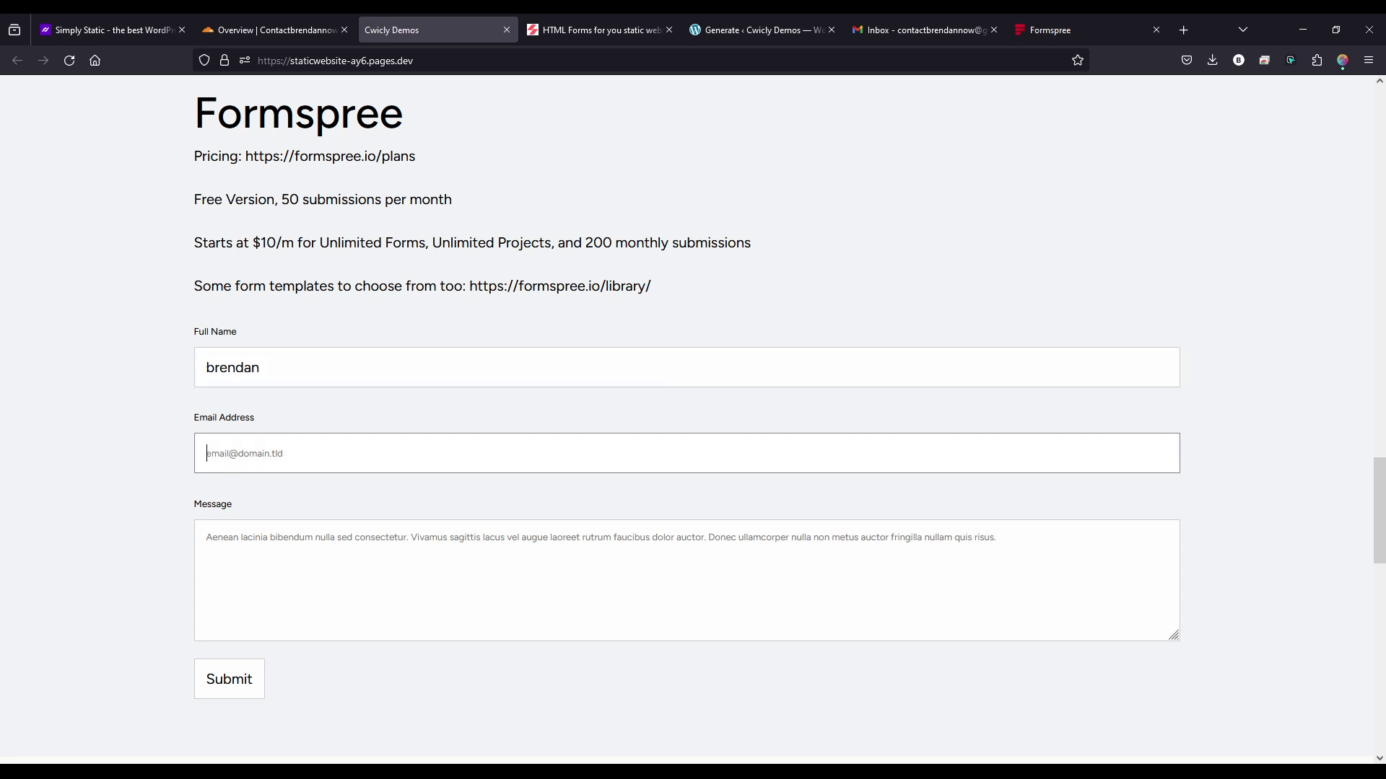
pyautogui.press('Tab')
pyautogui.write('T')
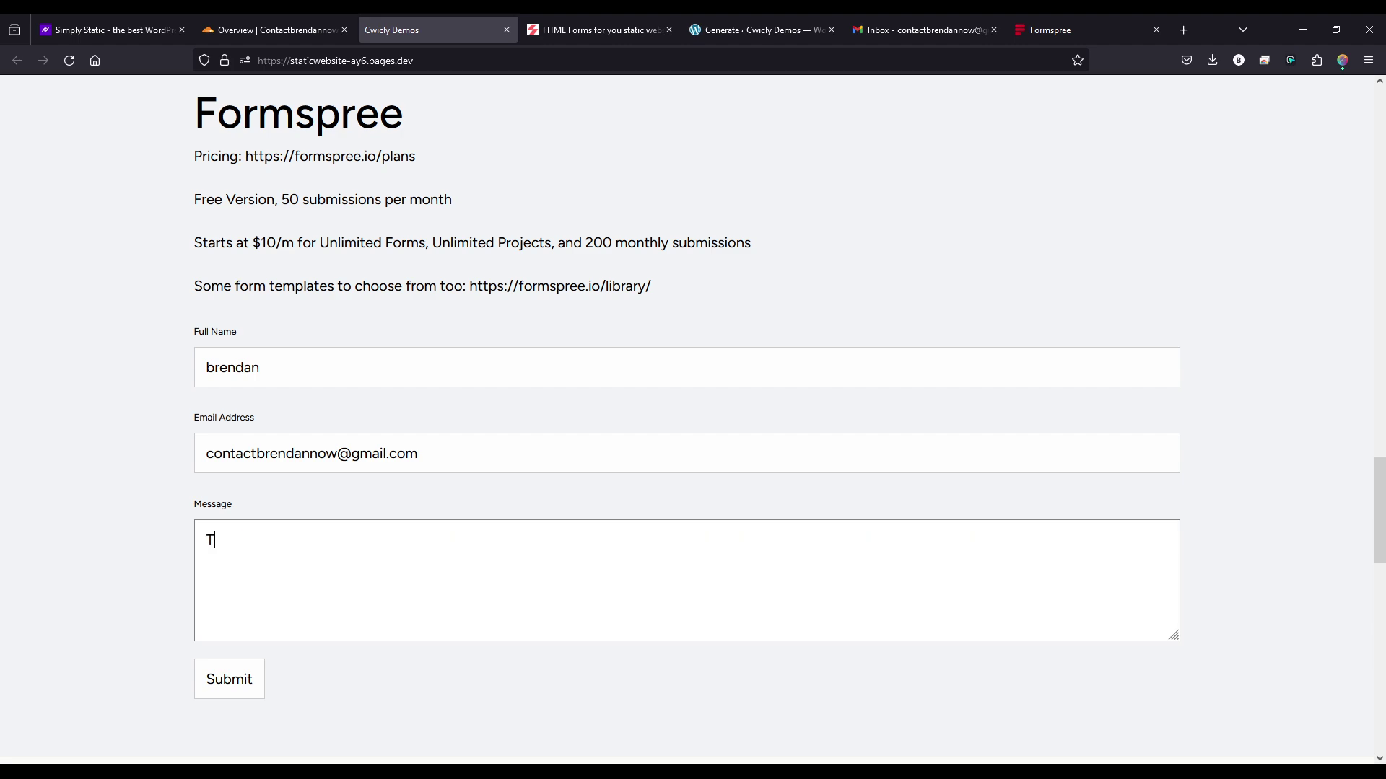
pyautogui.write('esting static form subm')
pyautogui.press('BackSpace')
pyautogui.write('bm')
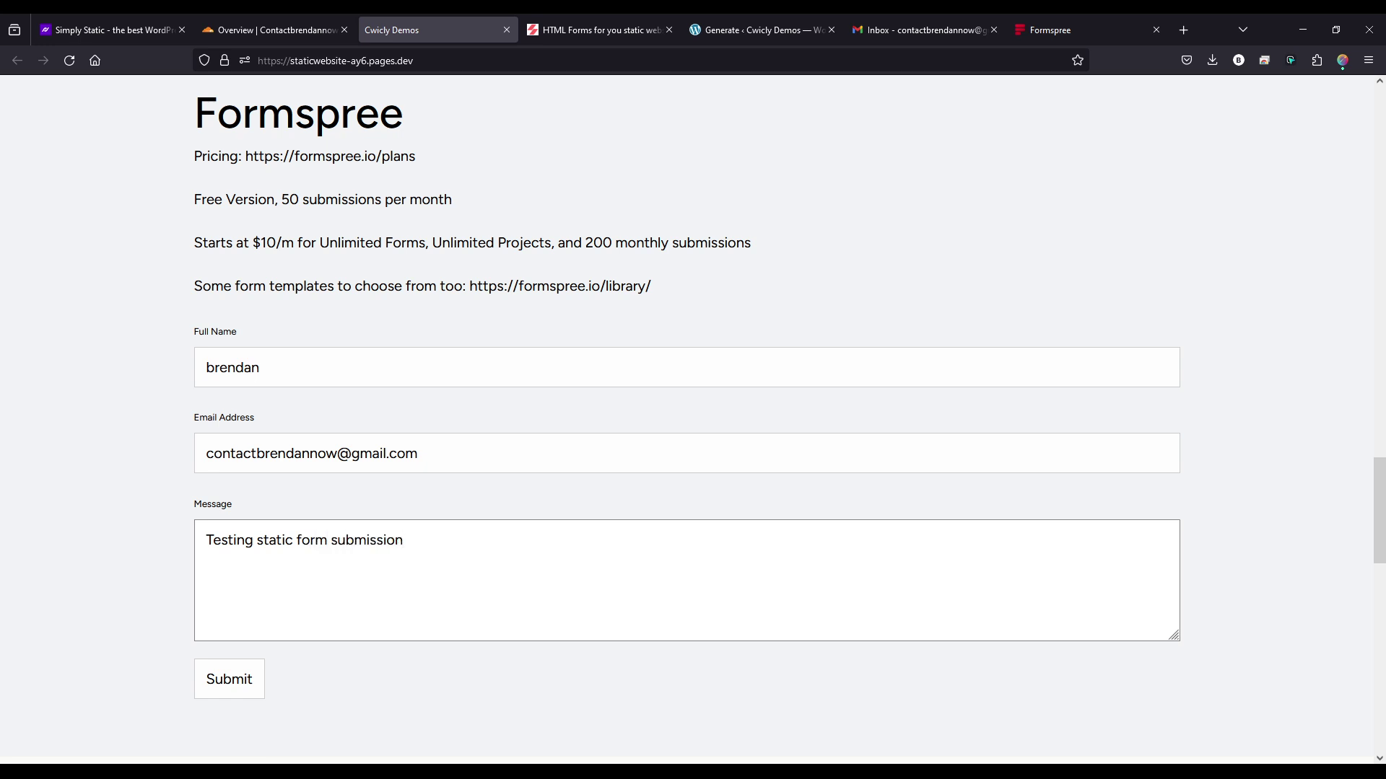
pyautogui.click(246, 691)
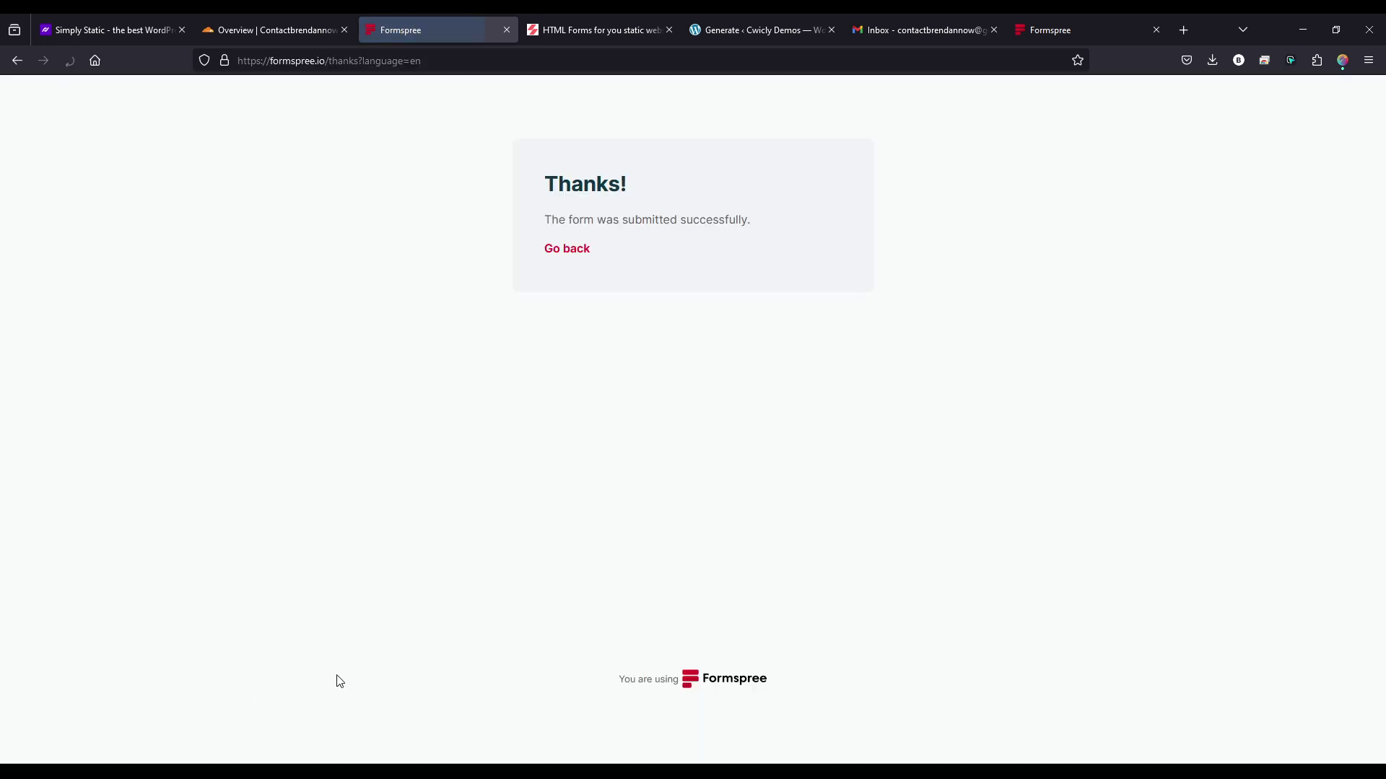
# - Go back from the Formspree Thanks page to the top of staticwebsite-ay6.pages.dev
pyautogui.click(567, 248)
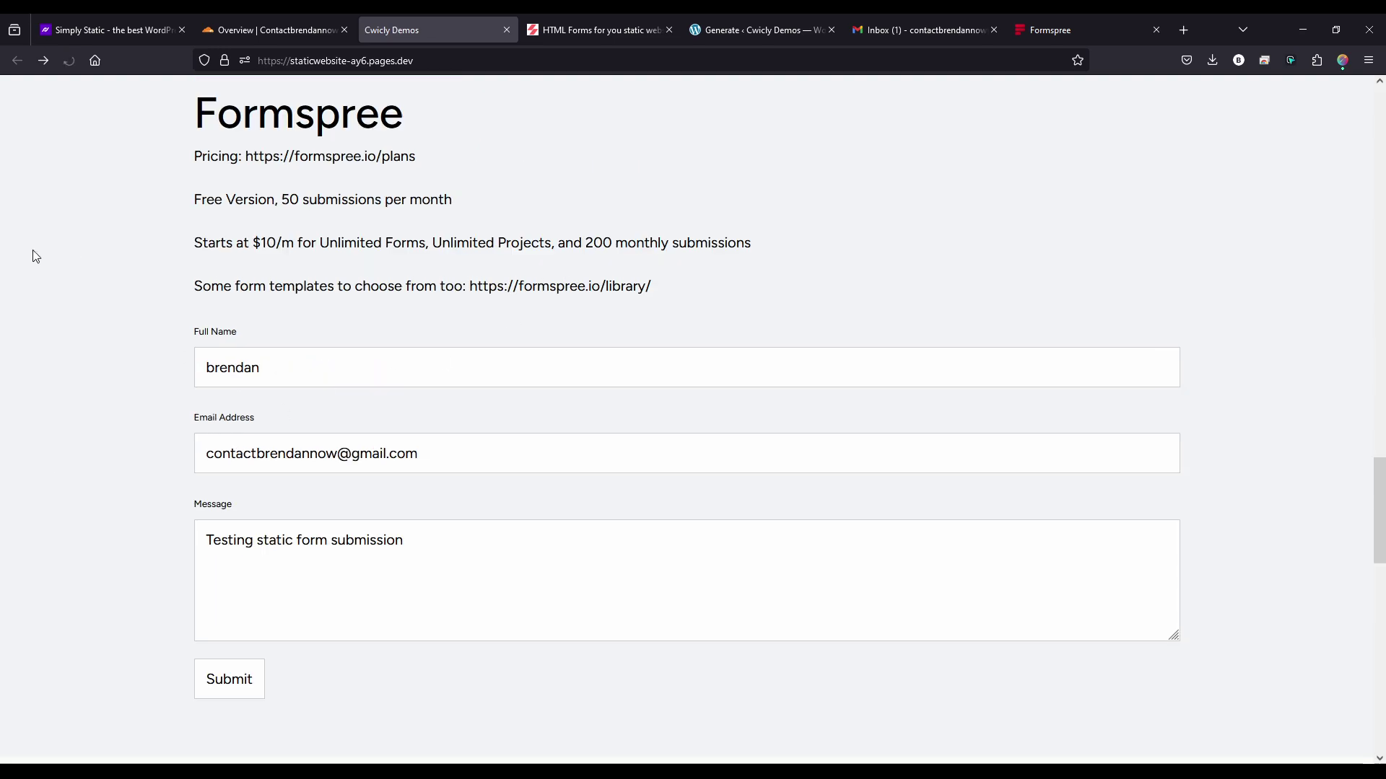
pyautogui.scroll(5, 808, 325)
pyautogui.scroll(15, 807, 326)
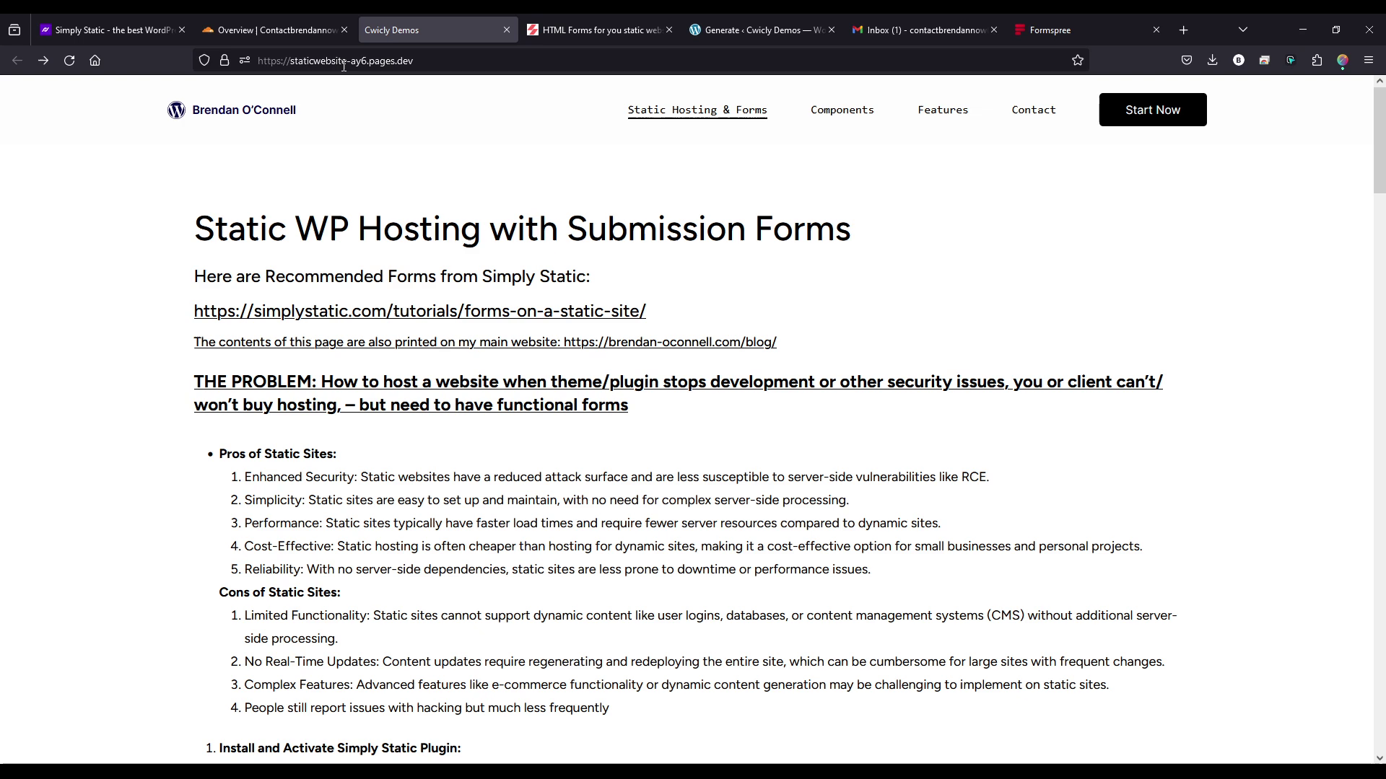
# - In Gmail, open the Formspree 'New form submission' email and check its 05:38 PM arrival time
pyautogui.click(885, 37)
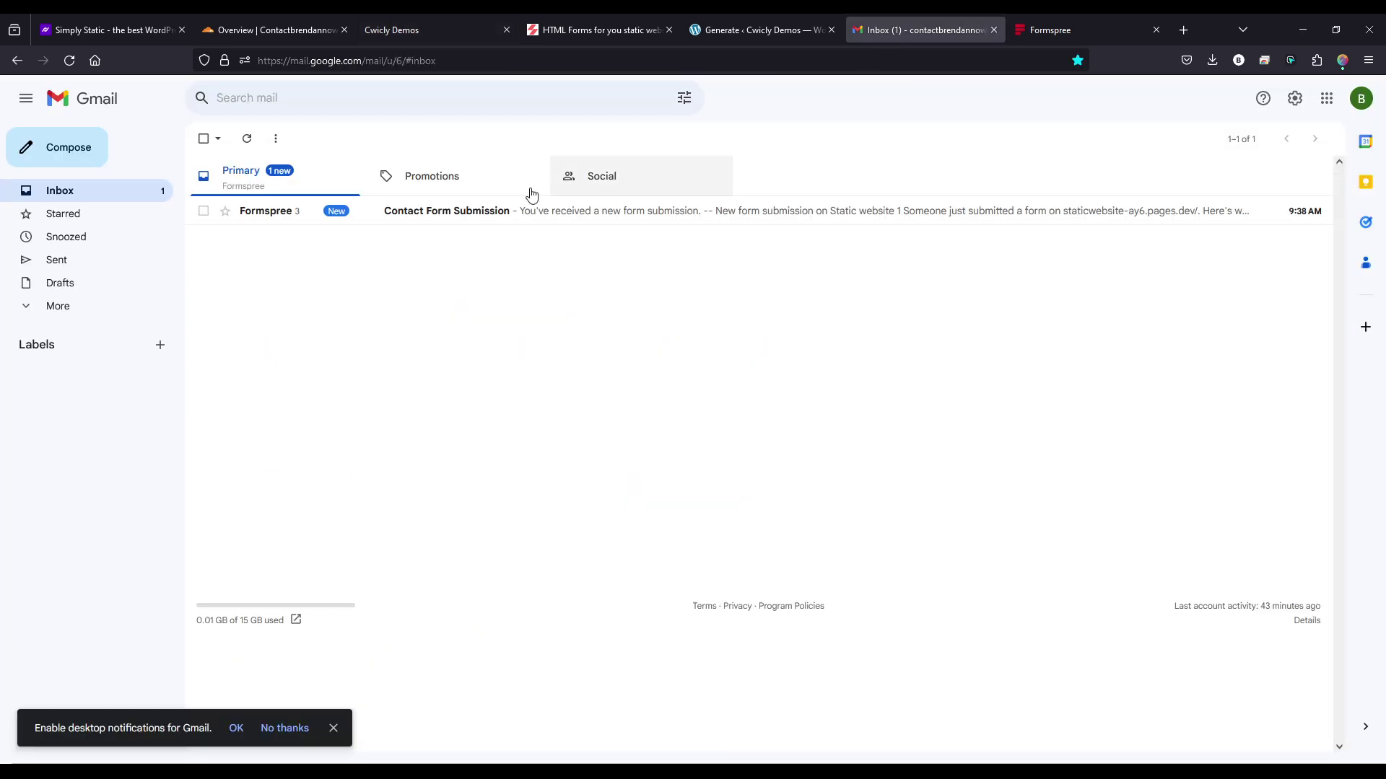
pyautogui.click(475, 214)
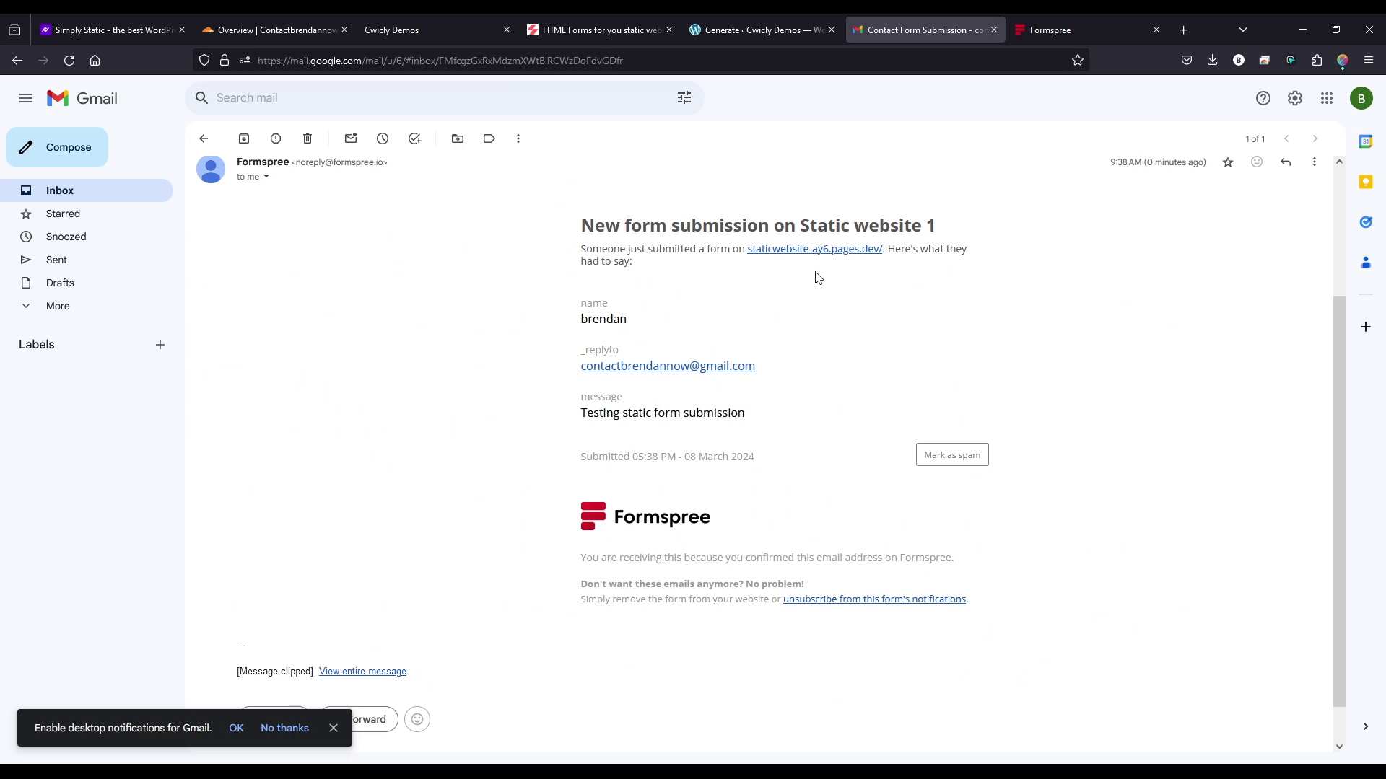
pyautogui.scroll(-1, 619, 430)
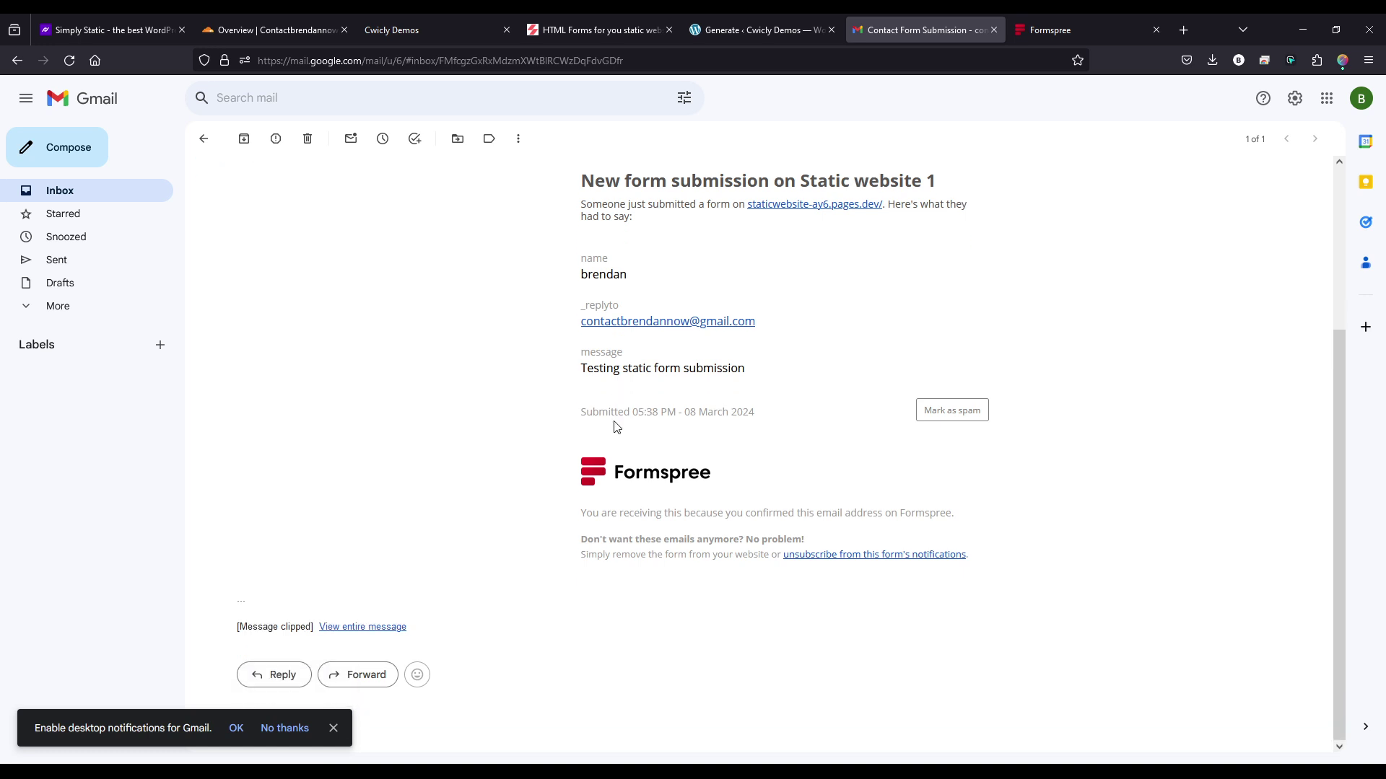
pyautogui.moveTo(634, 413); pyautogui.dragTo(670, 412)
pyautogui.click(674, 412)
pyautogui.scroll(5, 404, 387)
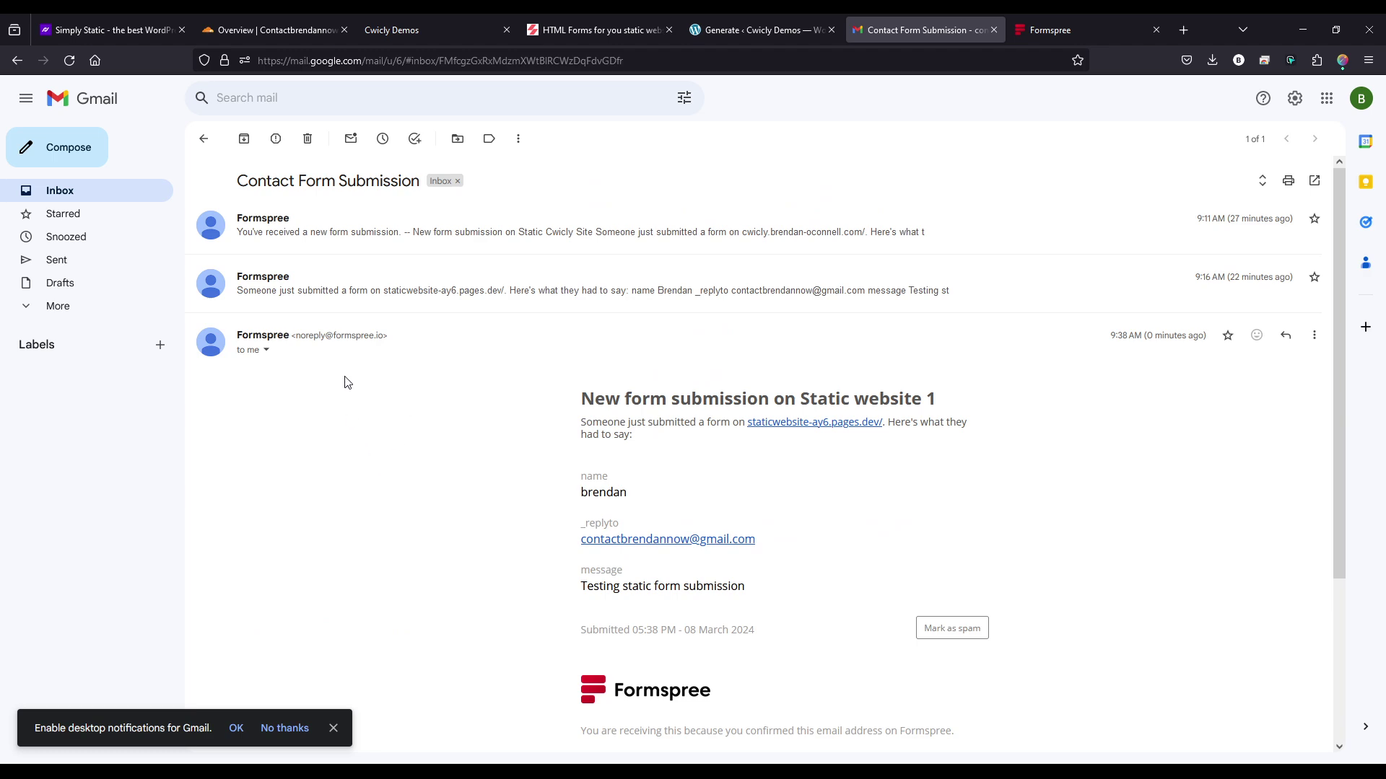
pyautogui.doubleClick(1149, 337)
pyautogui.click(1115, 370)
pyautogui.scroll(-3, 866, 325)
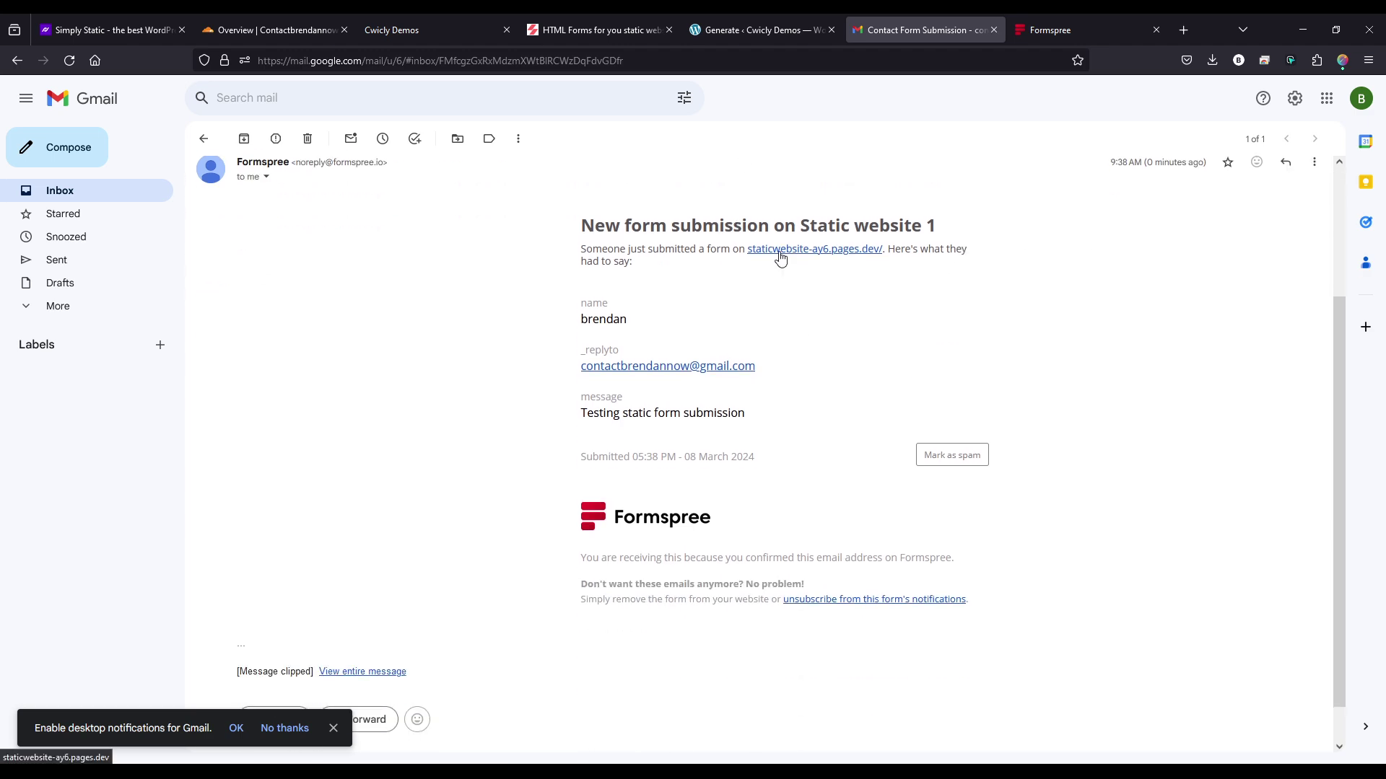
# - Switch back to the Cloudflare Workers & Pages overview listing staticwebsite
pyautogui.click(254, 31)
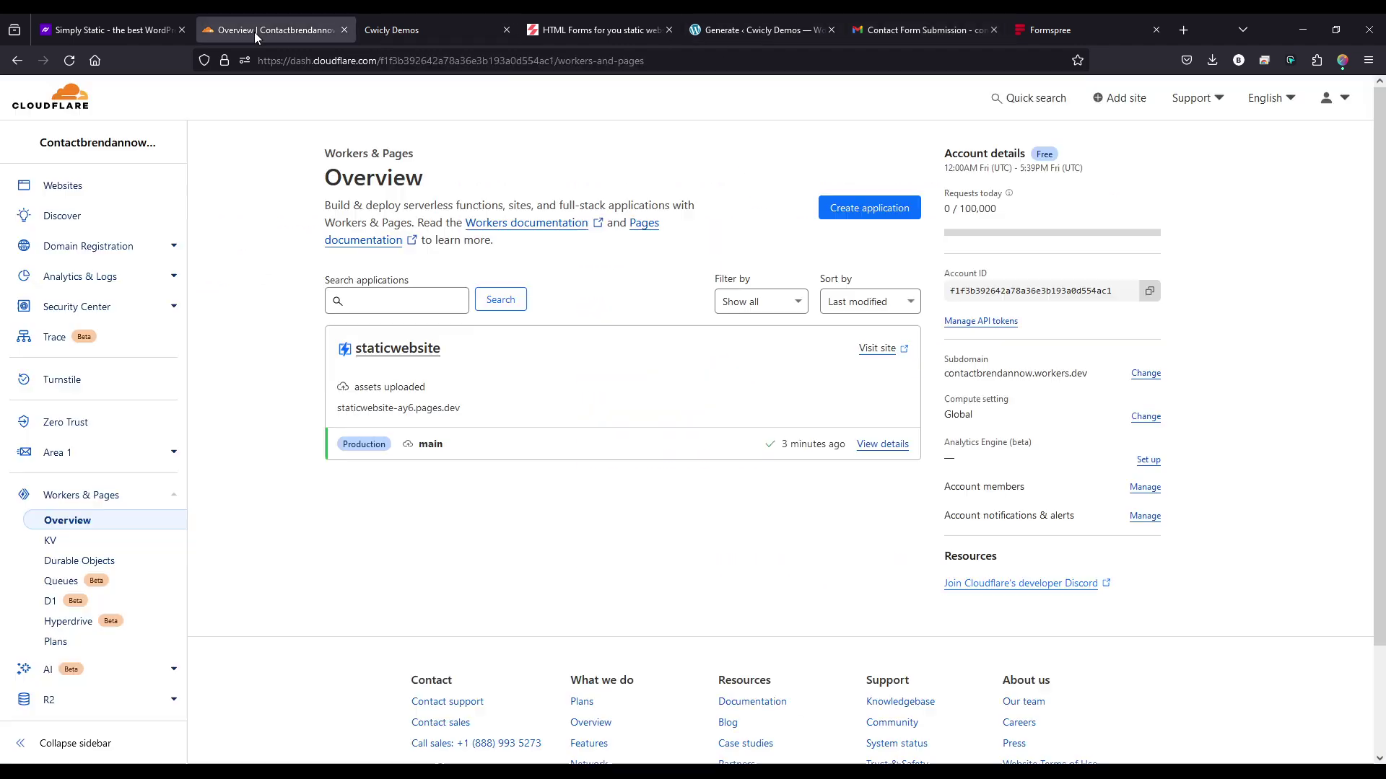